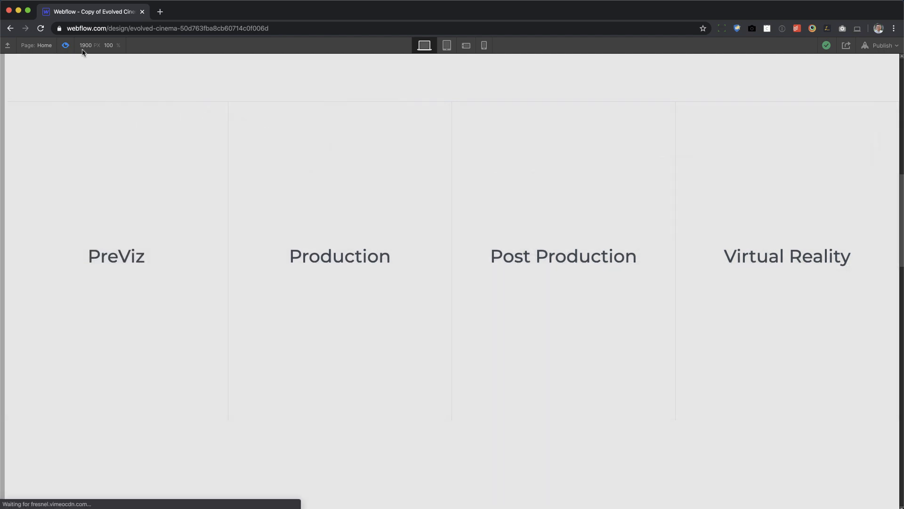
# Leave the preview of the Home page and open the second Untitled static page.
pyautogui.click(67, 46)
pyautogui.press('p')
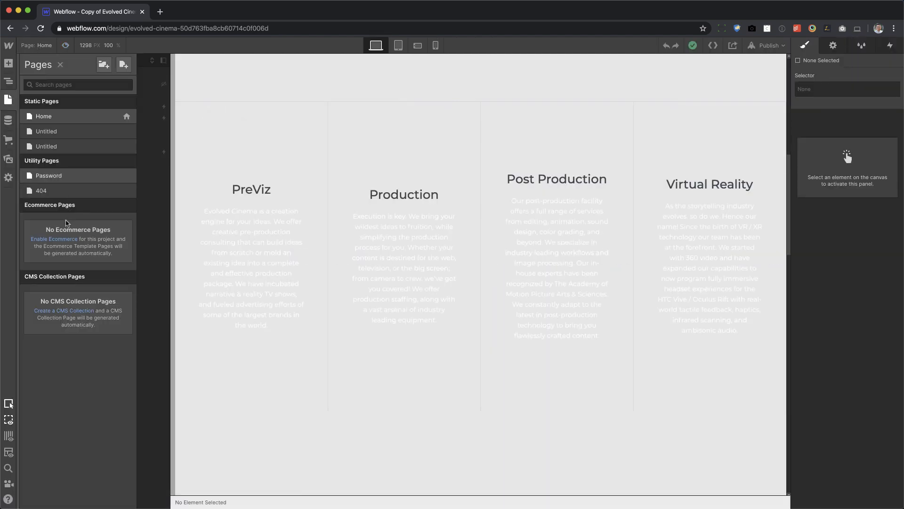
pyautogui.click(66, 150)
pyautogui.click(411, 202)
# Add a section to the blank page with a height of 650 px and Relative positioning.
pyautogui.press('a')
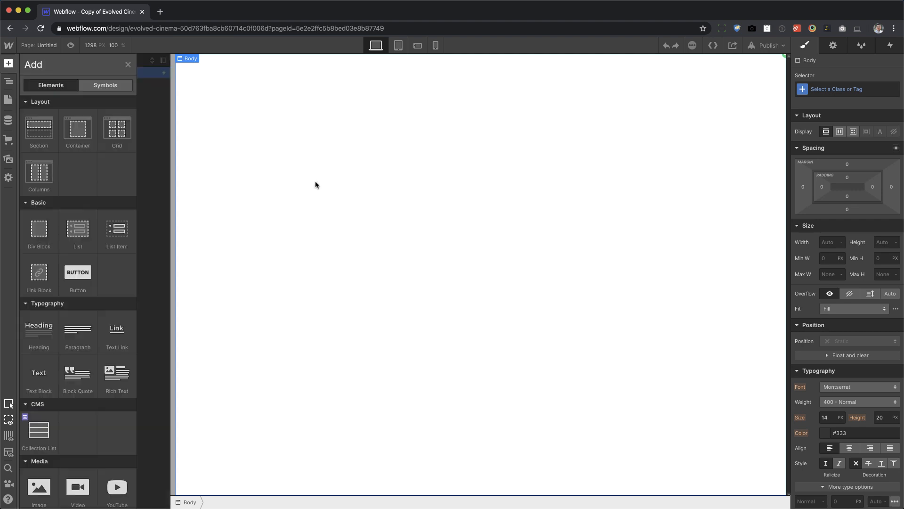
pyautogui.moveTo(37, 128); pyautogui.dragTo(451, 165)
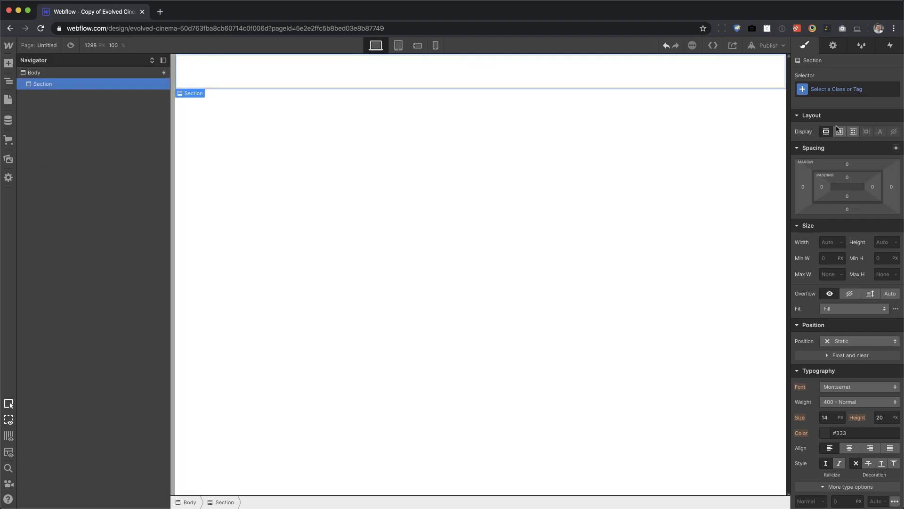
pyautogui.click(885, 243)
pyautogui.press('Return')
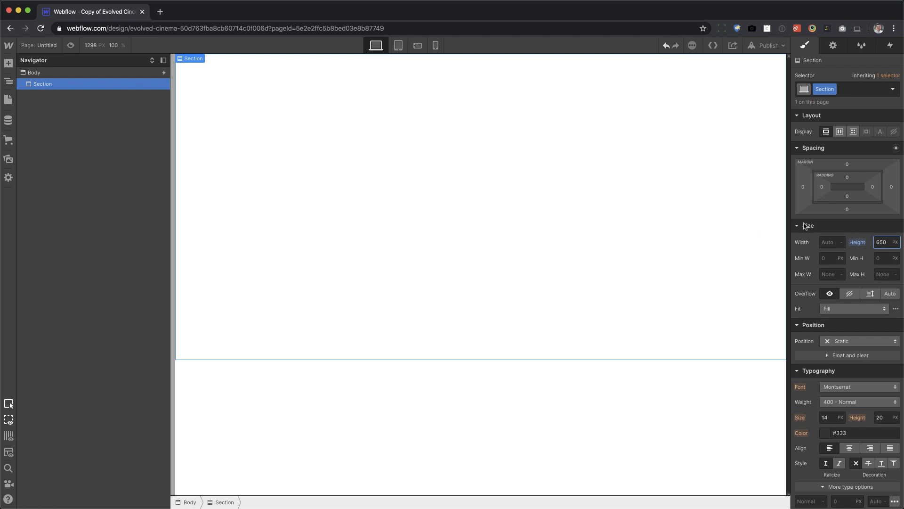
pyautogui.click(853, 341)
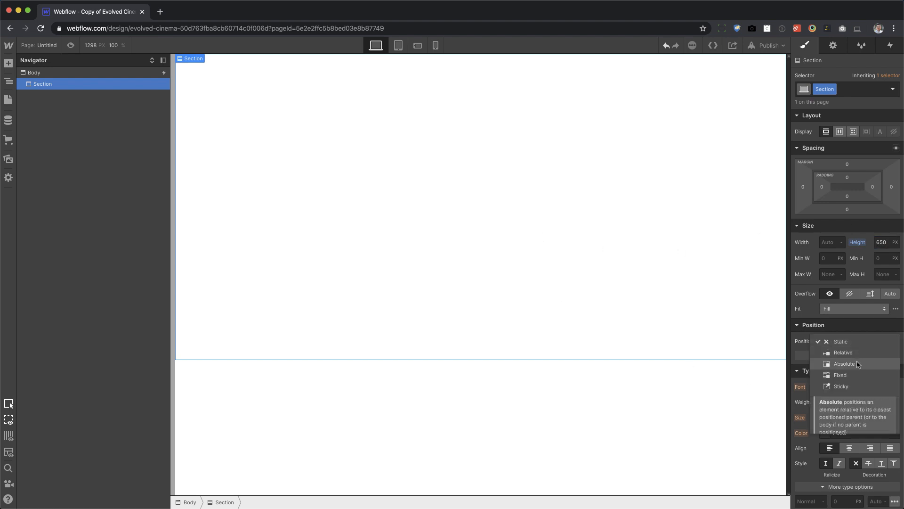
pyautogui.click(842, 352)
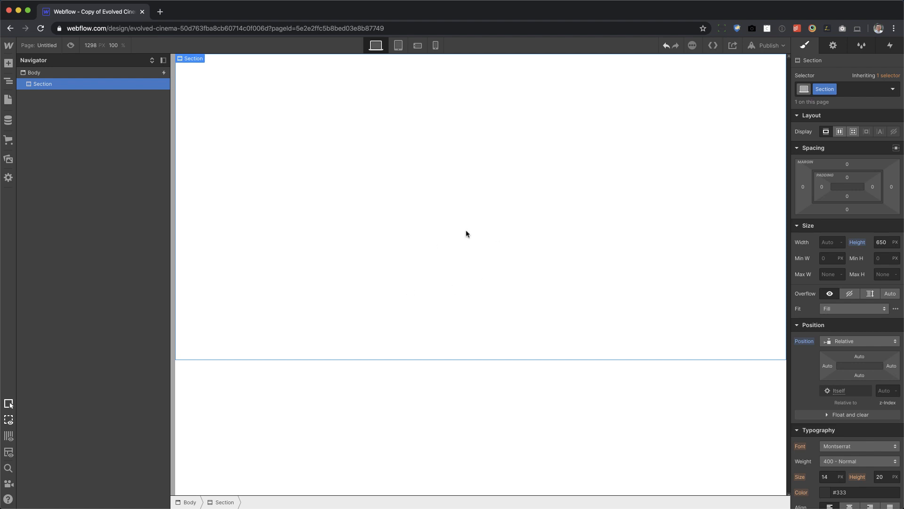
# Add a grid inside the section and lay it out as four columns and one row.
pyautogui.press('a')
pyautogui.moveTo(117, 135); pyautogui.dragTo(452, 198)
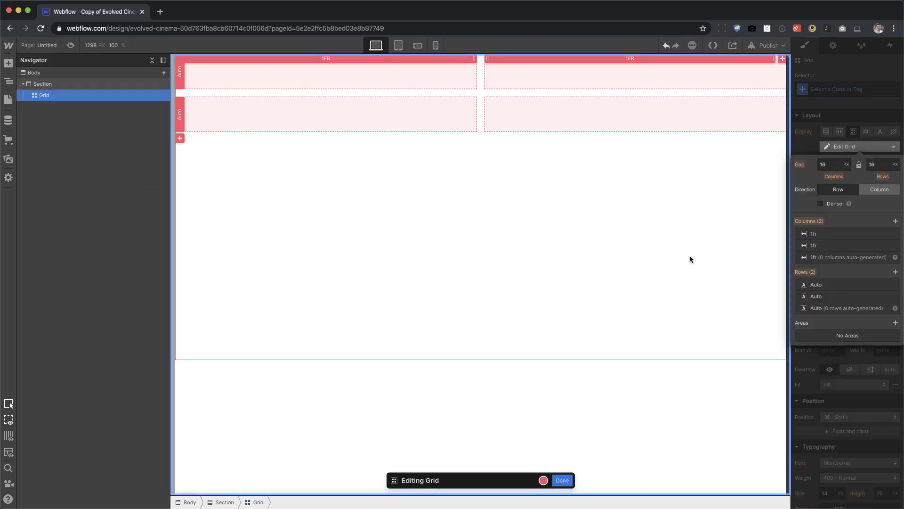
pyautogui.click(782, 59)
pyautogui.click(782, 58)
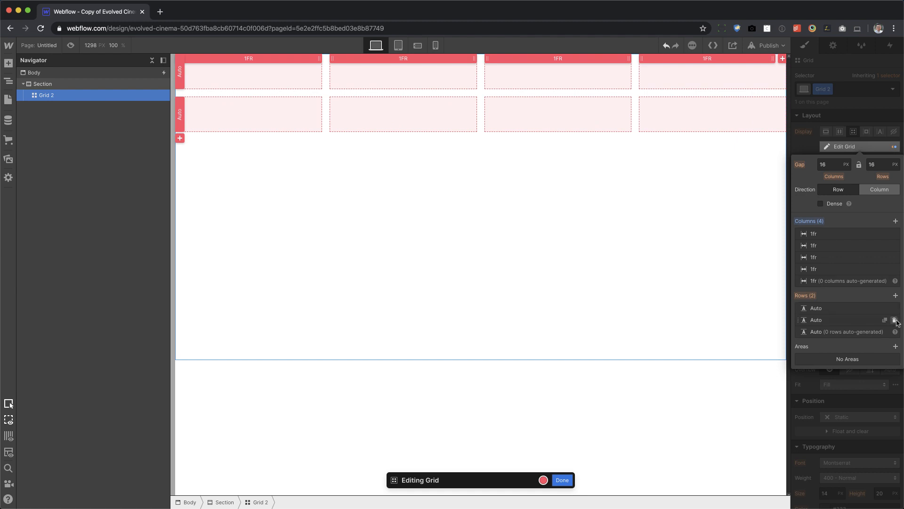
pyautogui.click(896, 320)
# Set the grid's column gap to 0 px and finish editing the grid.
pyautogui.click(829, 160)
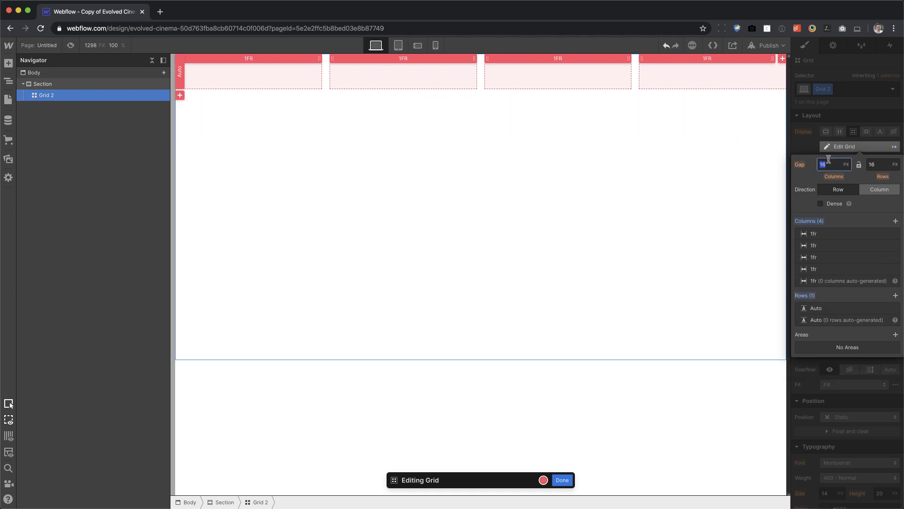
pyautogui.write('0')
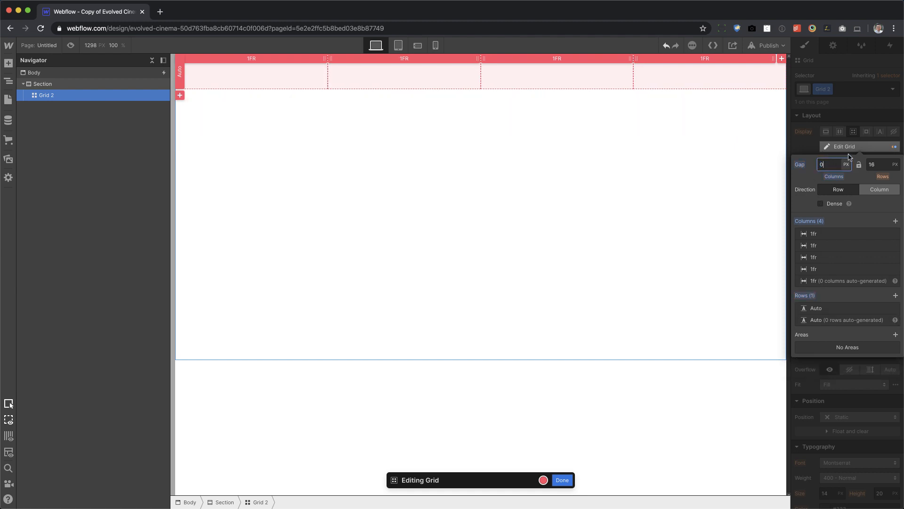
pyautogui.click(846, 108)
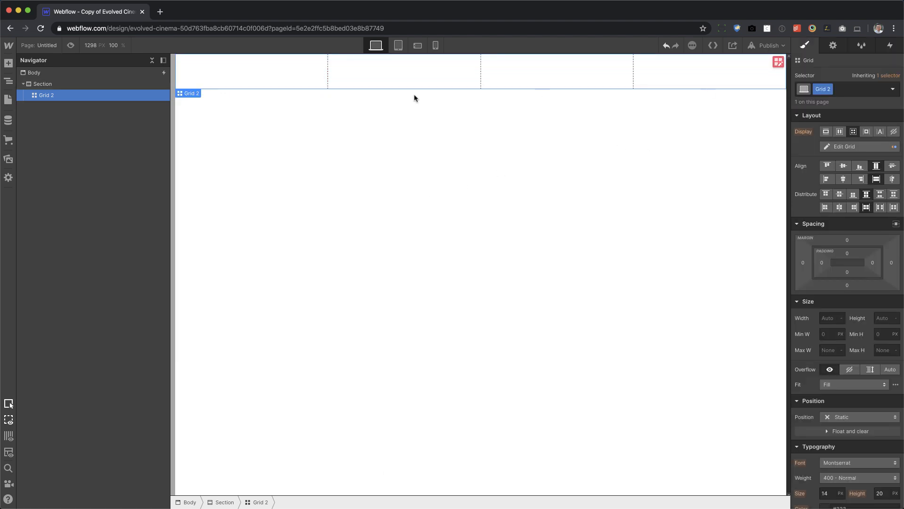
# Add a div block to the grid's first cell and give it a new class named column.
pyautogui.press('a')
pyautogui.moveTo(40, 228); pyautogui.dragTo(245, 87)
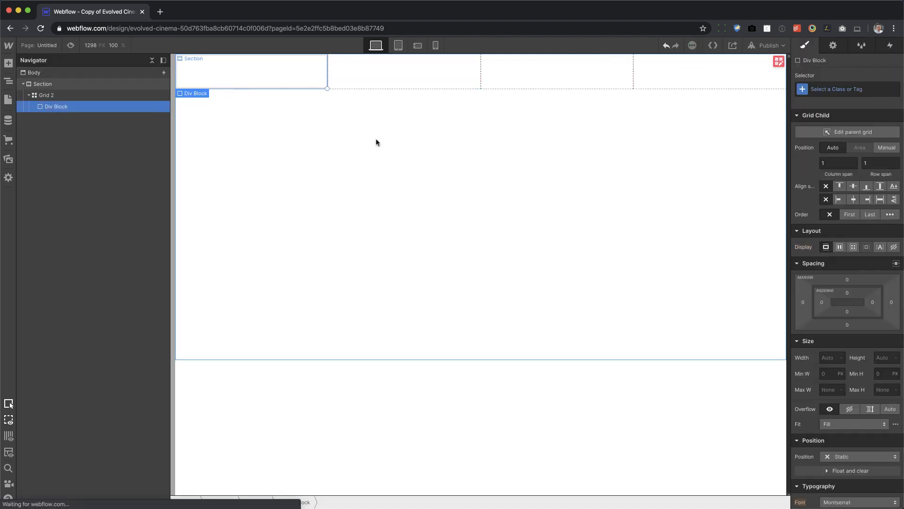
pyautogui.click(847, 90)
pyautogui.write('colk')
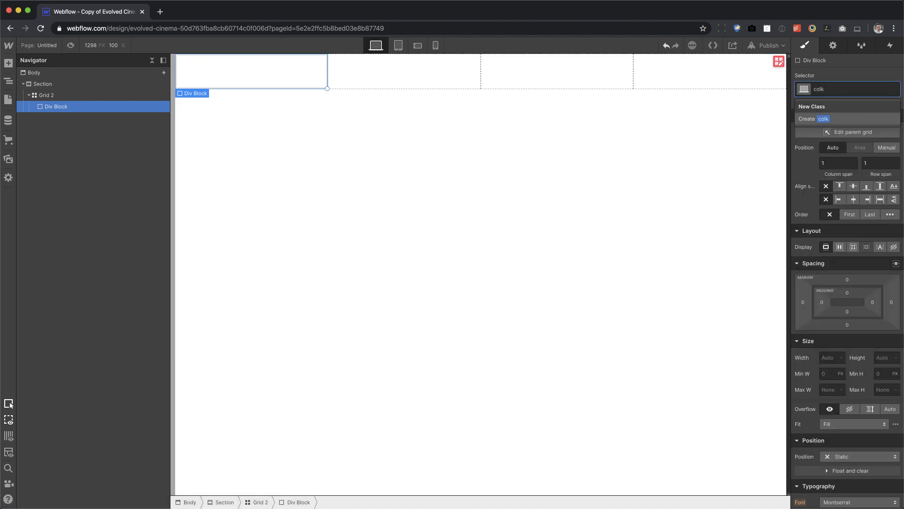
pyautogui.press('BackSpace')
pyautogui.write('umn')
pyautogui.press('Return')
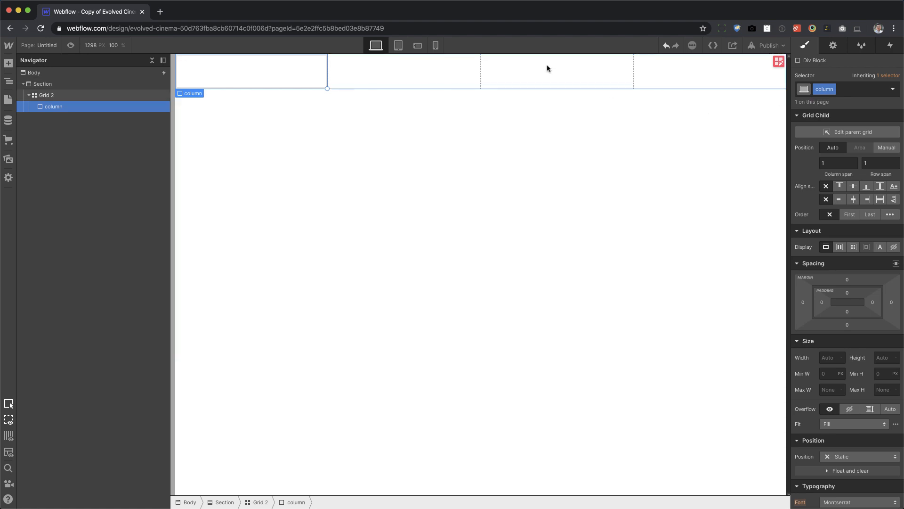
# Set the grid's height to 100% so it fills the section.
pyautogui.click(107, 100)
pyautogui.click(882, 319)
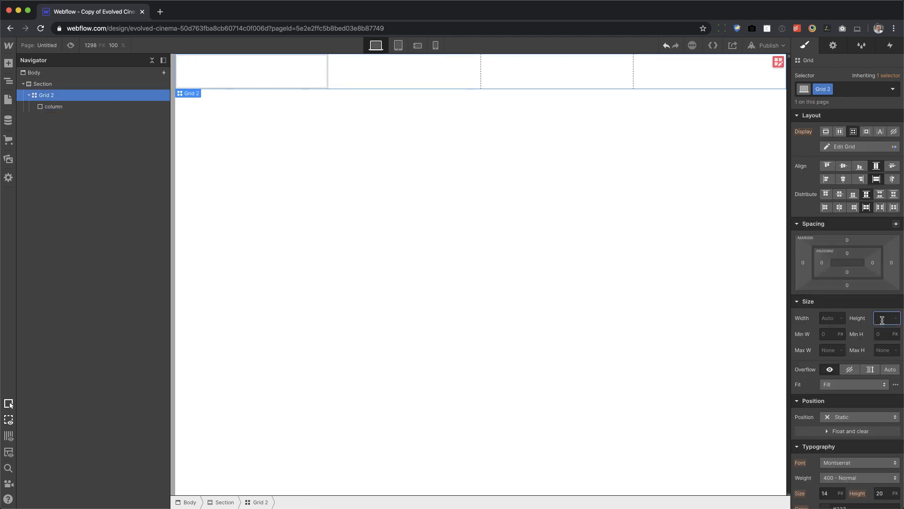
pyautogui.write('10%%')
pyautogui.press('BackSpace')
pyautogui.press('BackSpace')
pyautogui.press('BackSpace')
pyautogui.write('00%')
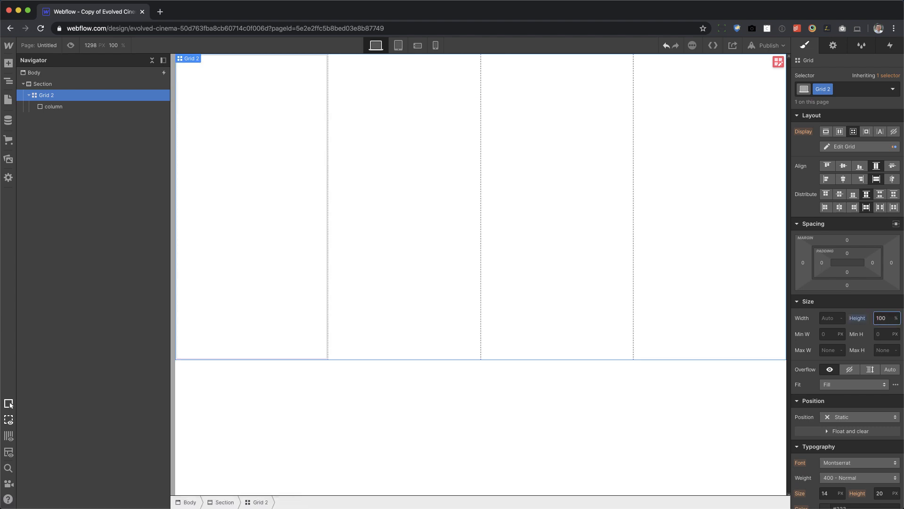
pyautogui.click(55, 88)
pyautogui.click(61, 94)
# Give the column div 30 px of padding on all sides and center its text.
pyautogui.click(86, 110)
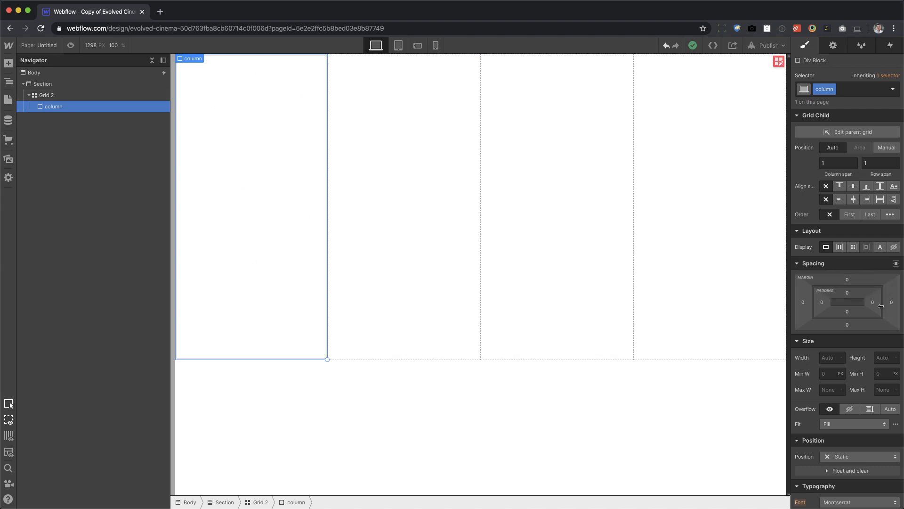
pyautogui.moveTo(854, 295); pyautogui.dragTo(865, 330)
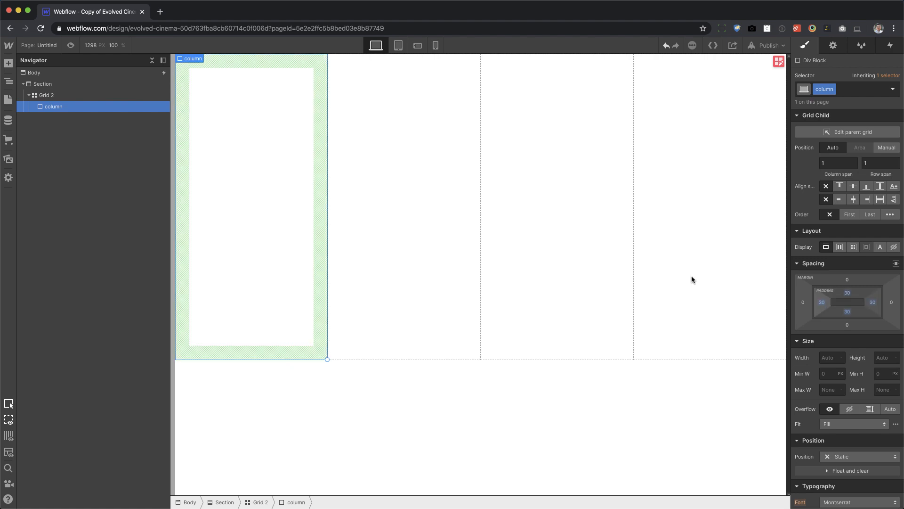
pyautogui.scroll(-8, 814, 377)
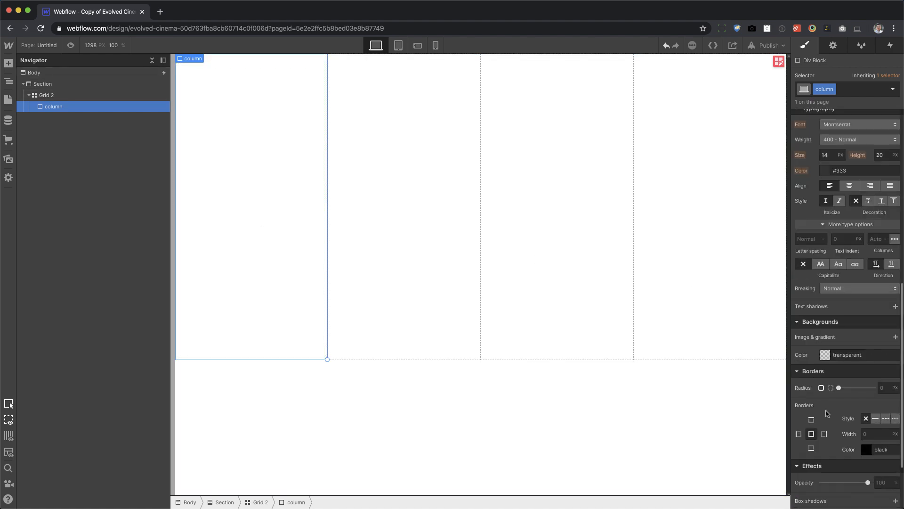
pyautogui.click(849, 186)
pyautogui.scroll(4, 848, 296)
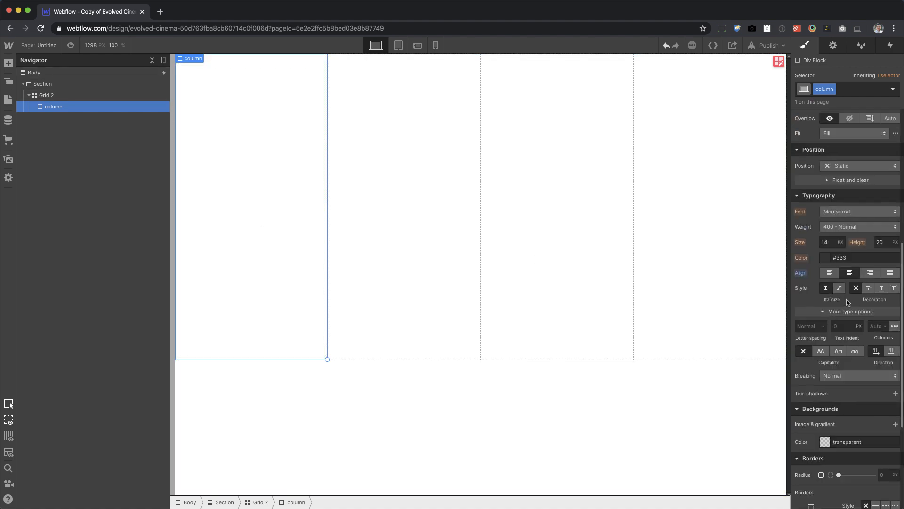
pyautogui.scroll(2, 847, 301)
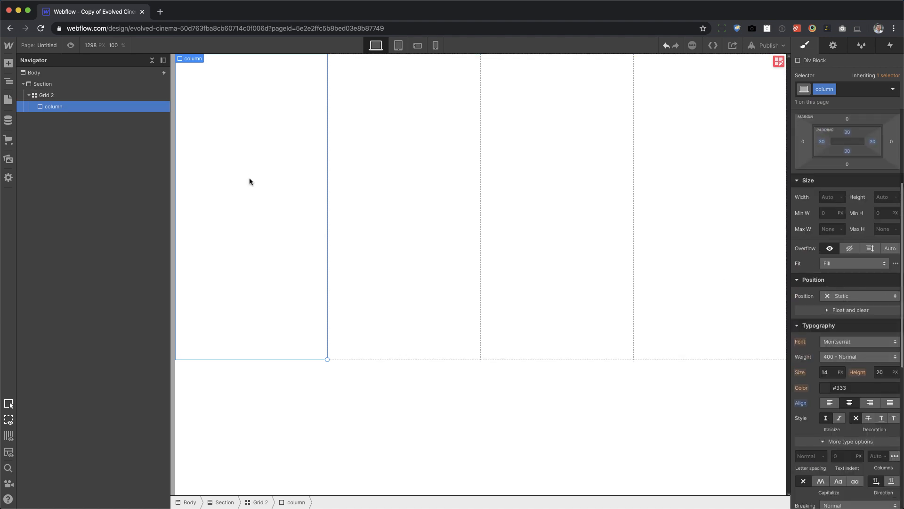
# Add an H3 heading inside the column div.
pyautogui.press('a')
pyautogui.moveTo(128, 302); pyautogui.dragTo(270, 206)
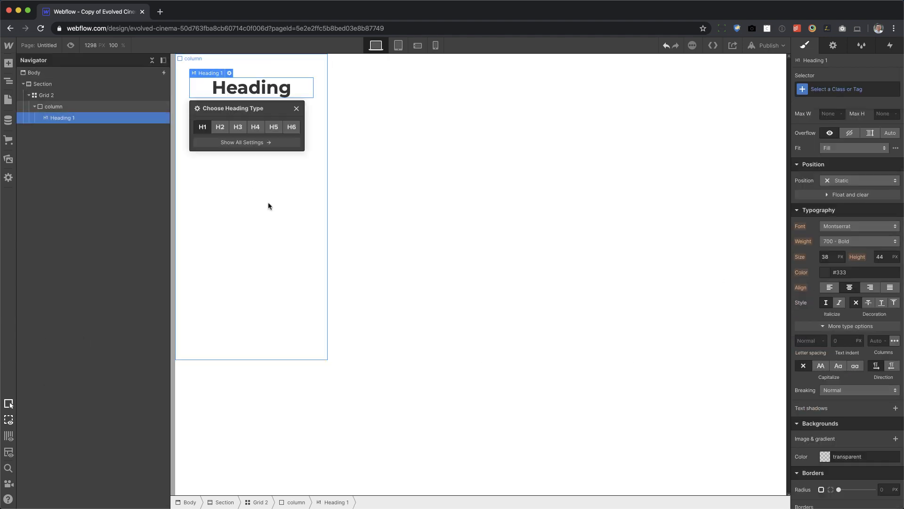
pyautogui.click(296, 109)
# Replace the heading's placeholder text with "Service 1".
pyautogui.doubleClick(263, 84)
pyautogui.write('Servuice')
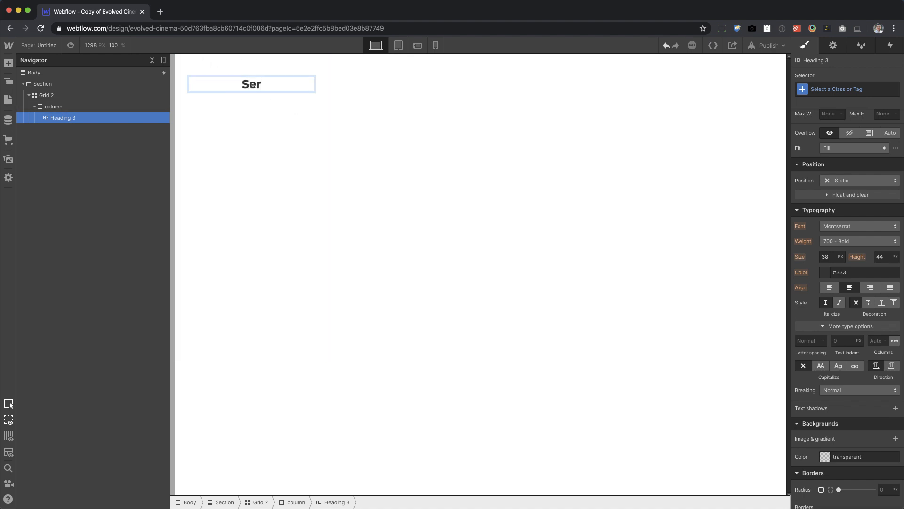
pyautogui.press('BackSpace')
pyautogui.press('BackSpace')
pyautogui.press('BackSpace')
pyautogui.press('BackSpace')
pyautogui.write('uice')
pyautogui.press('BackSpace')
pyautogui.press('BackSpace')
pyautogui.press('BackSpace')
pyautogui.press('BackSpace')
pyautogui.write('ice 1')
pyautogui.press('Escape')
# Add a div block below the Service 1 heading with a new class named paragraph wrapper.
pyautogui.press('a')
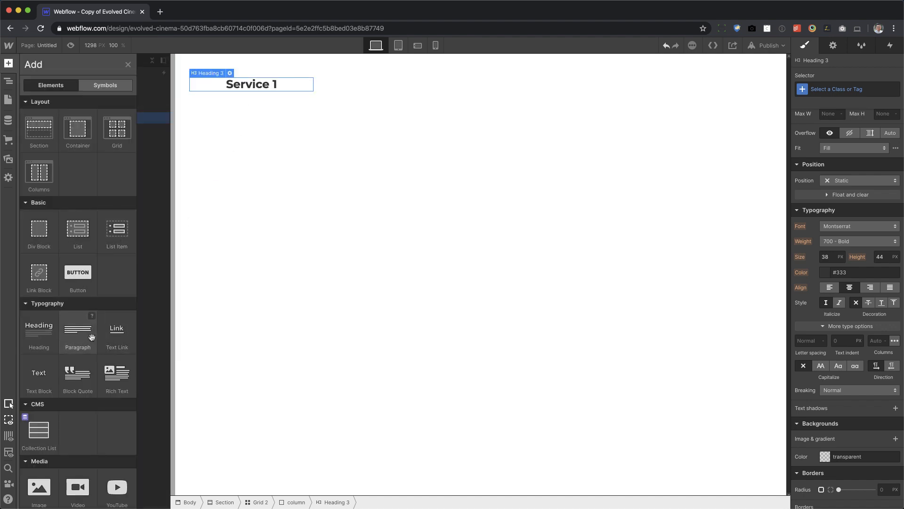
pyautogui.moveTo(43, 242); pyautogui.dragTo(319, 178)
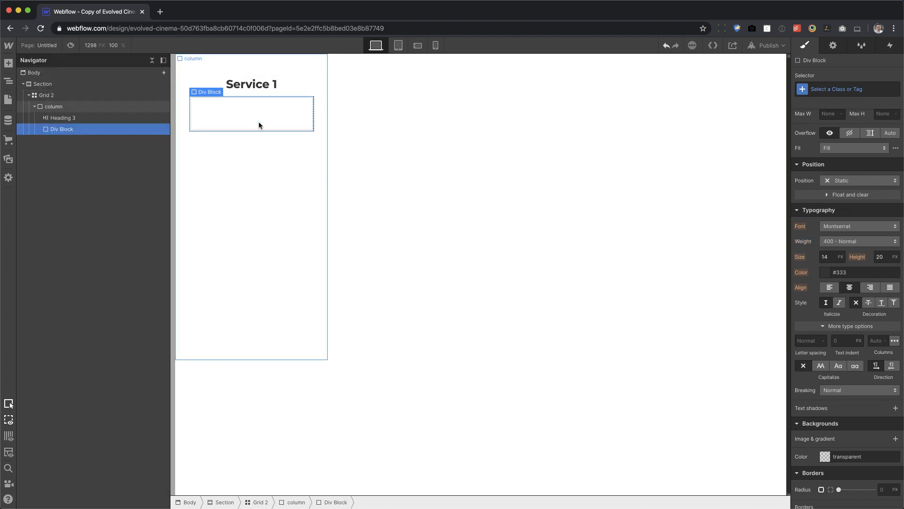
pyautogui.click(865, 89)
pyautogui.write('paragraph wrapper')
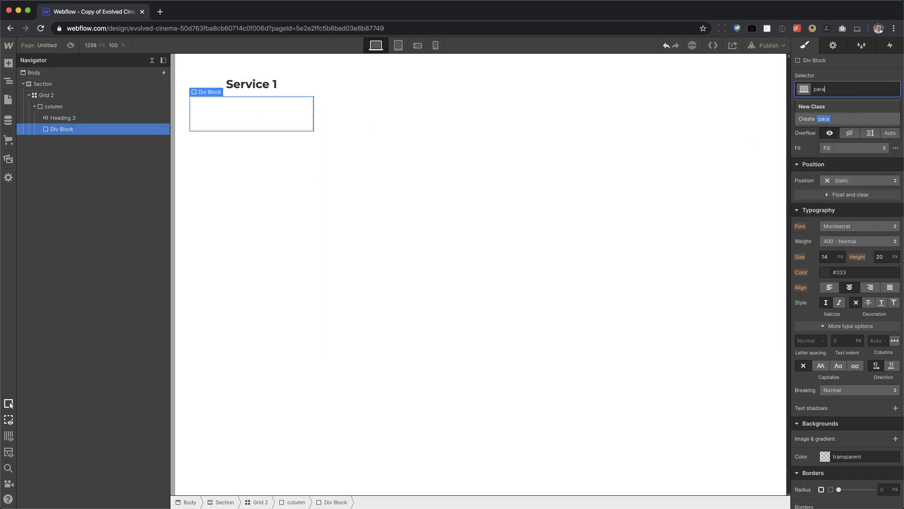
pyautogui.press('Return')
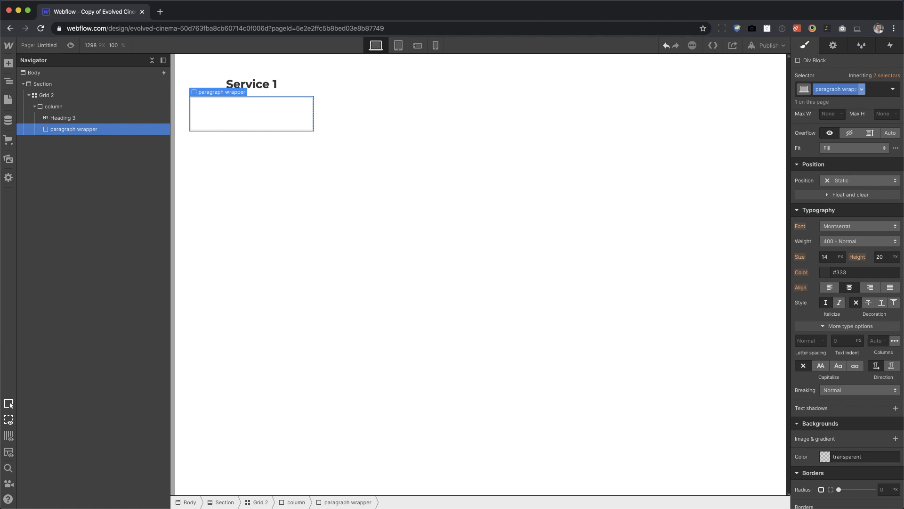
# Set the paragraph wrapper's overflow to Hidden and its font color to white.
pyautogui.scroll(4, 875, 330)
pyautogui.scroll(1, 877, 309)
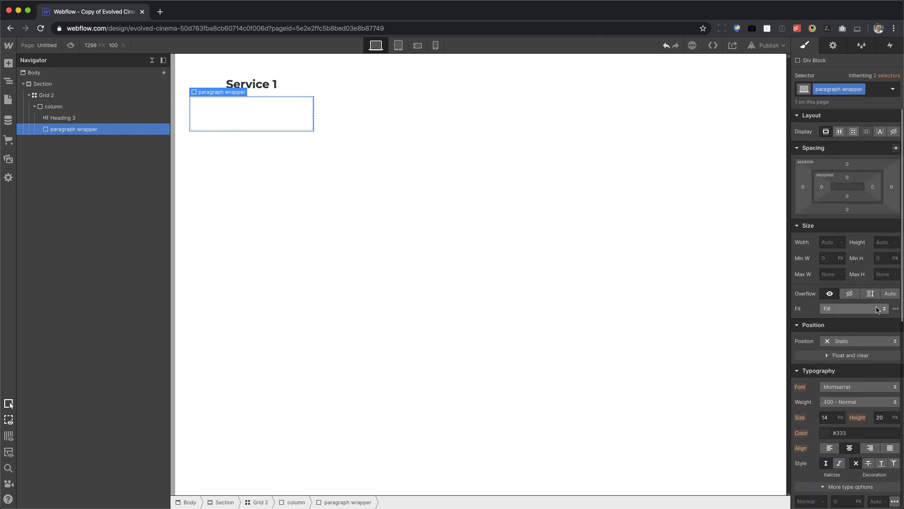
pyautogui.click(849, 294)
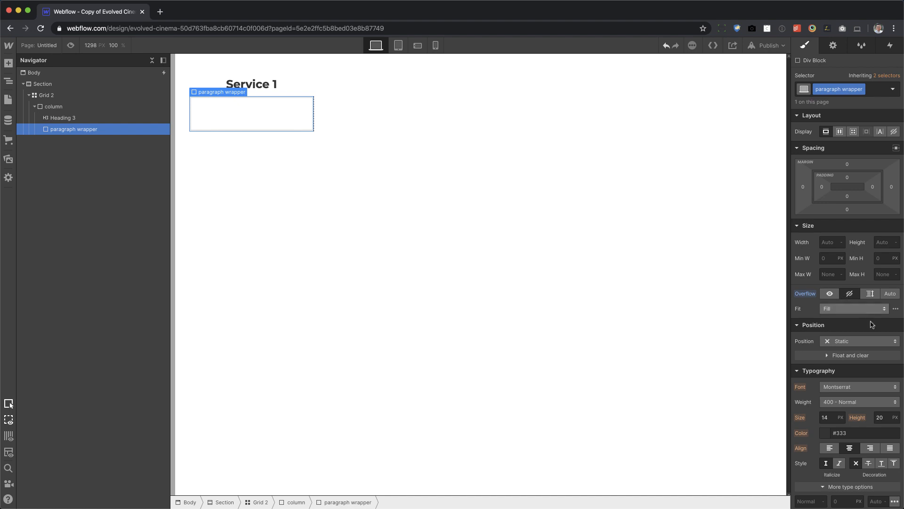
pyautogui.click(853, 433)
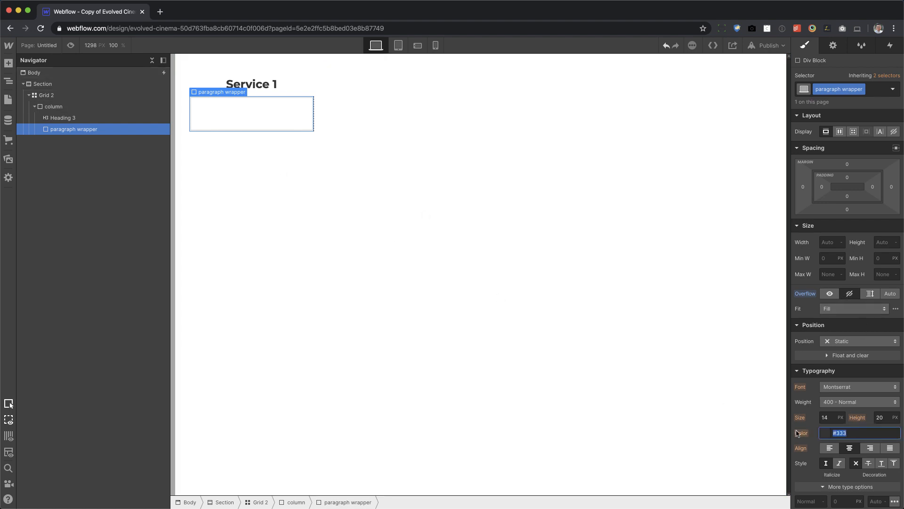
pyautogui.write('white')
pyautogui.press('Return')
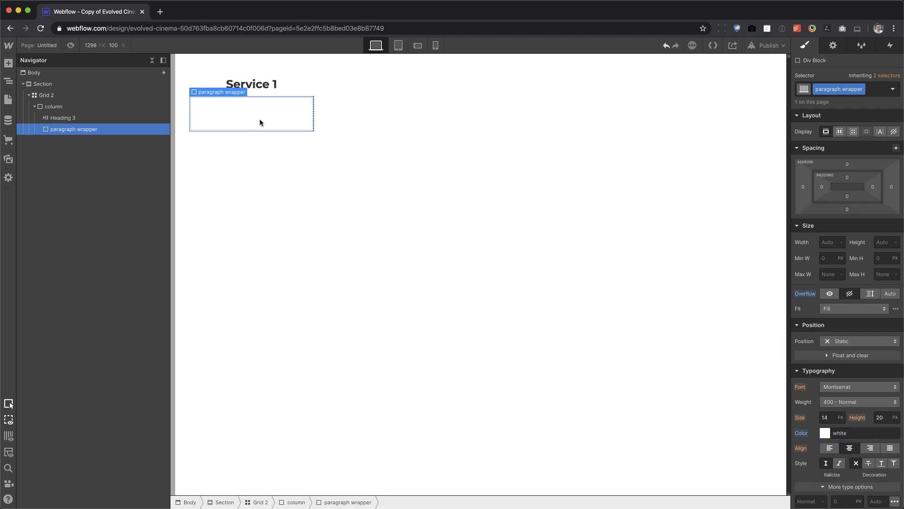
# Add a paragraph element inside the paragraph wrapper.
pyautogui.press('a')
pyautogui.moveTo(80, 338); pyautogui.dragTo(234, 123)
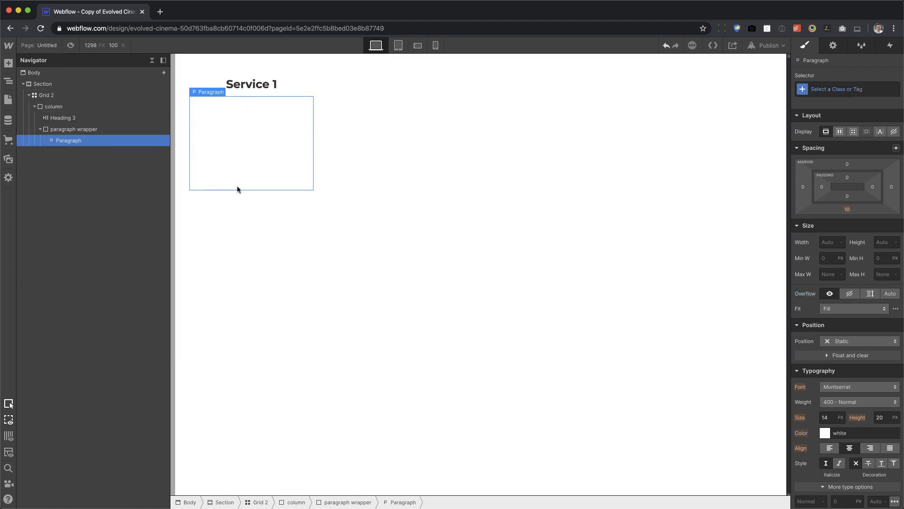
# Set the position of the column holding the Service 1 heading to Relative.
pyautogui.click(274, 223)
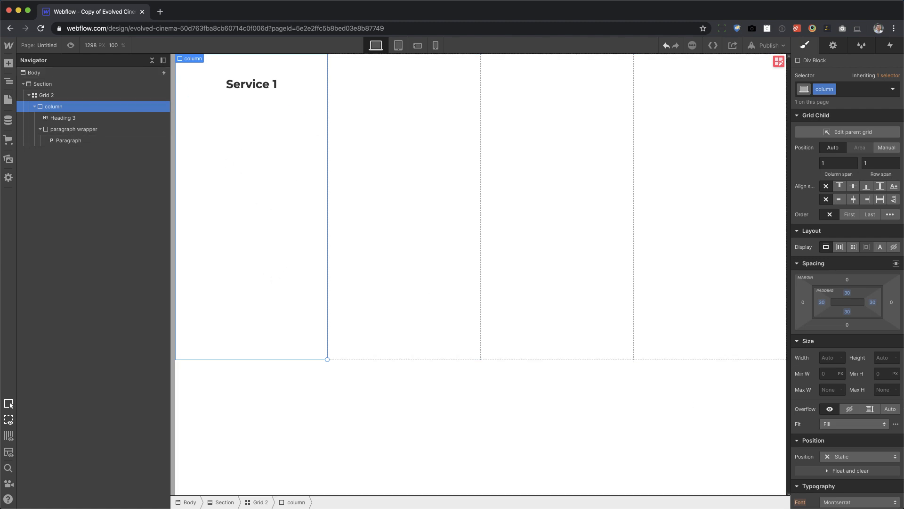
pyautogui.scroll(-3, 848, 377)
pyautogui.click(855, 382)
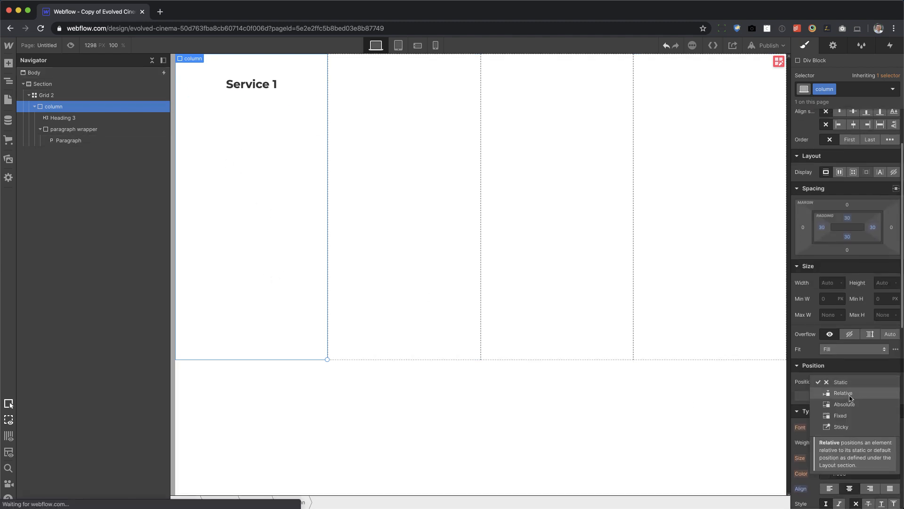
pyautogui.click(851, 393)
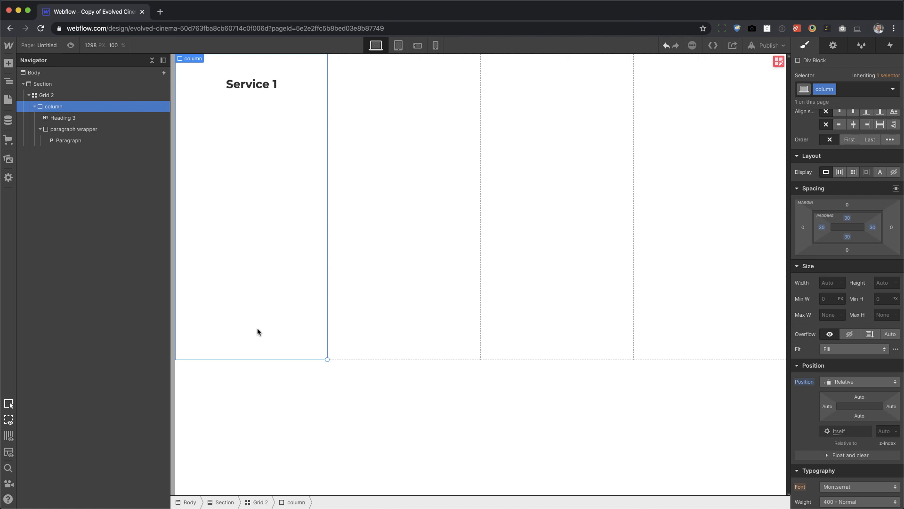
# Add a div block below the paragraph wrapper in the column and give it a new class named color box.
pyautogui.press('a')
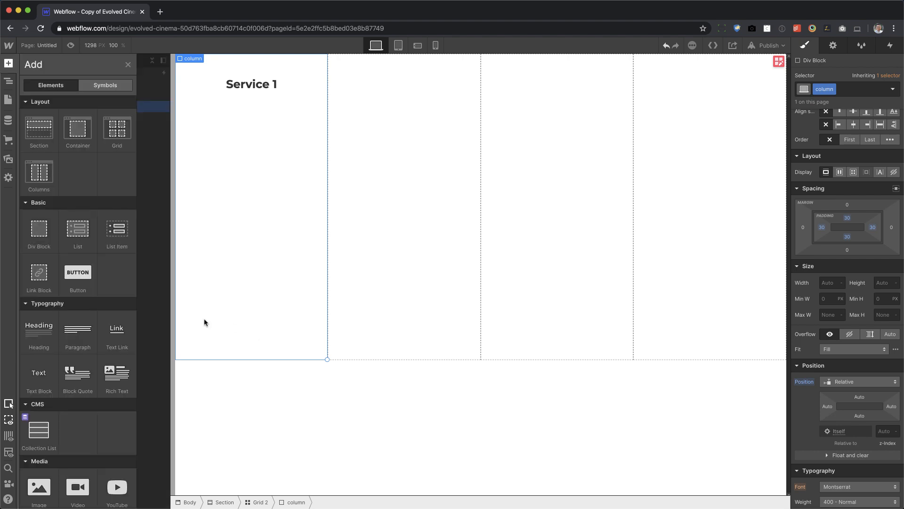
pyautogui.moveTo(39, 232); pyautogui.dragTo(249, 256)
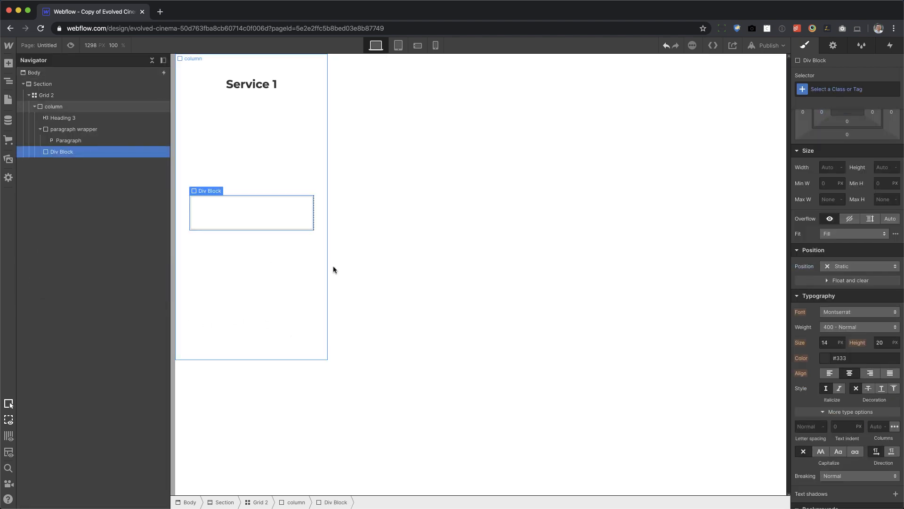
pyautogui.click(859, 89)
pyautogui.write('col')
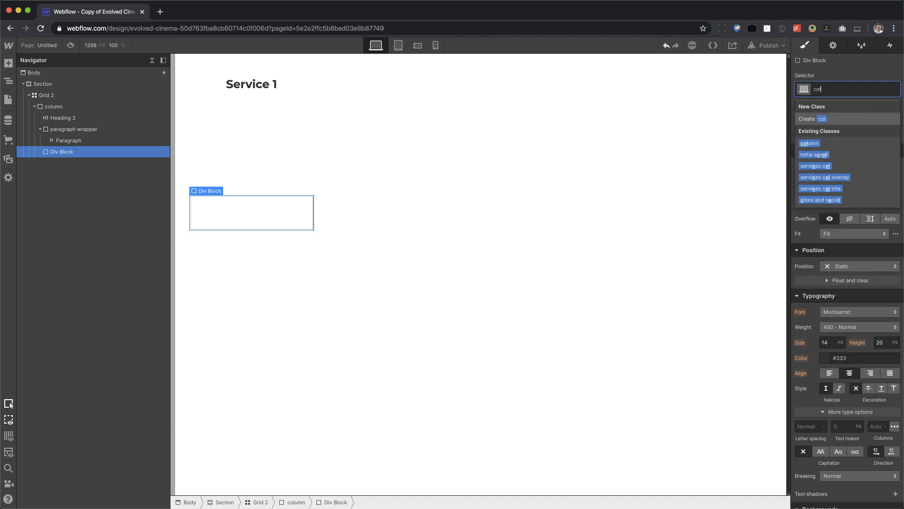
pyautogui.write('or box')
pyautogui.press('Return')
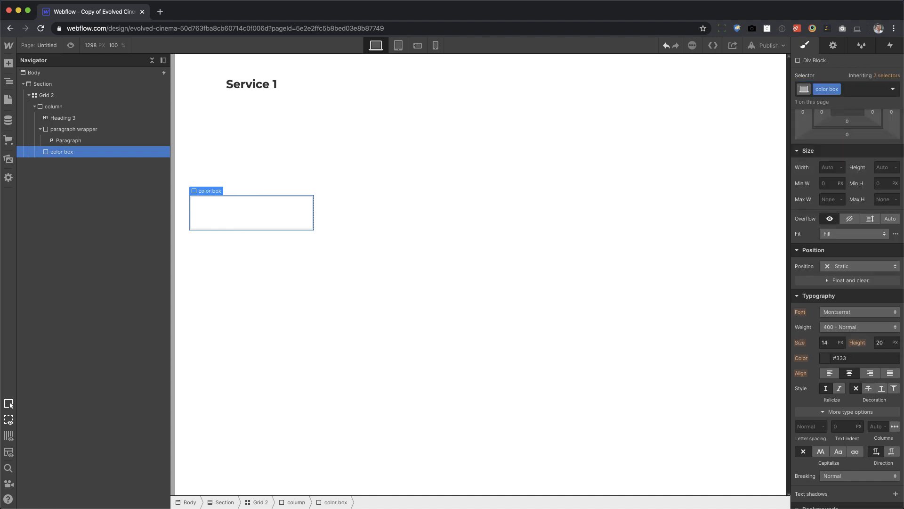
# Position the color box absolutely along the column's full top edge and set its height to 100%.
pyautogui.click(853, 267)
pyautogui.click(855, 289)
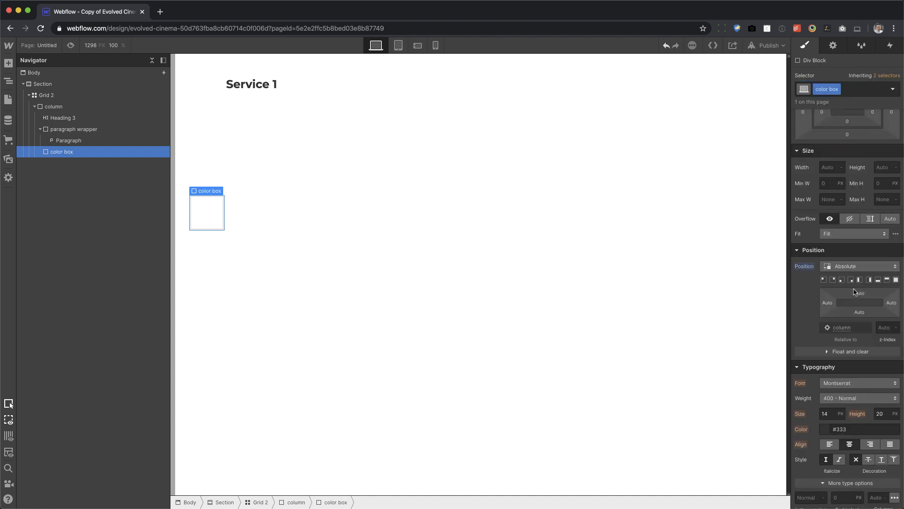
pyautogui.click(887, 280)
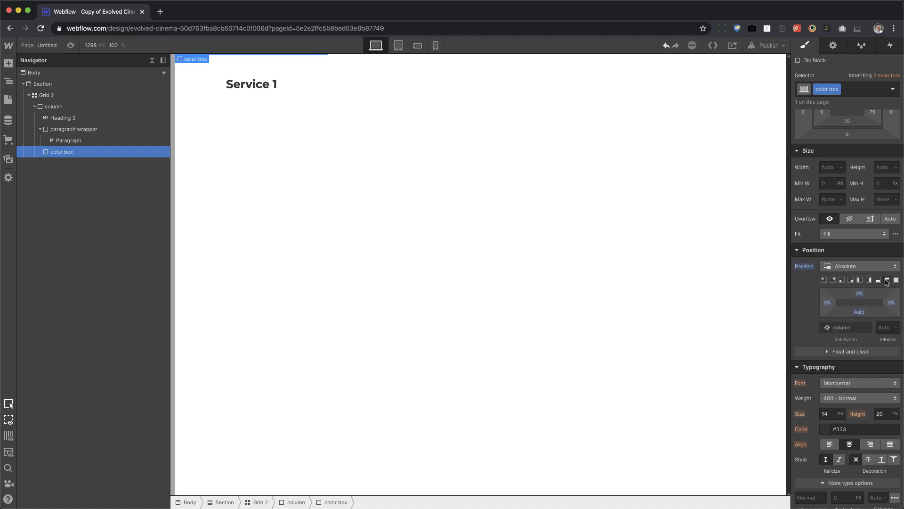
pyautogui.scroll(2, 878, 333)
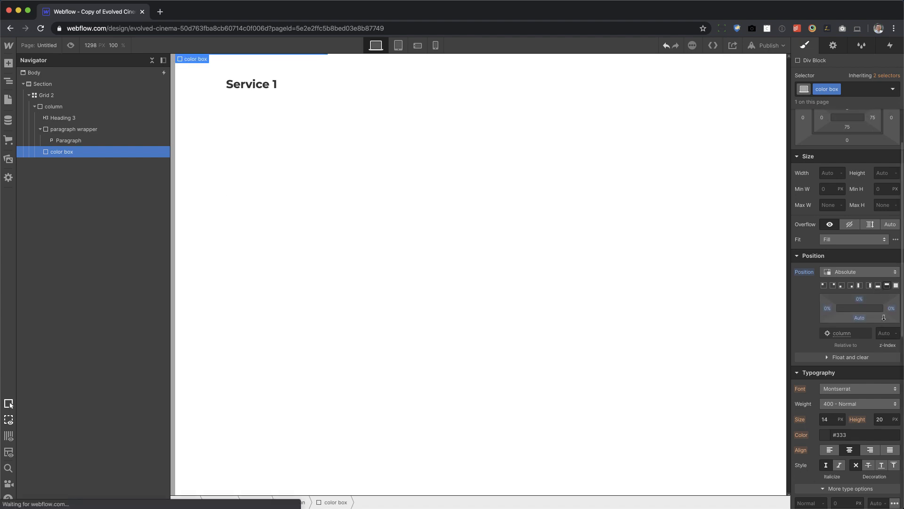
pyautogui.click(884, 192)
pyautogui.write('100%')
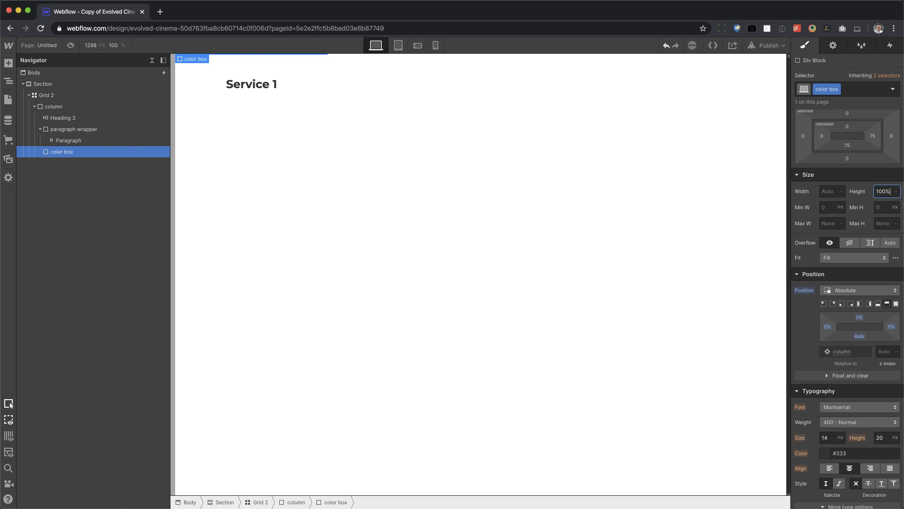
# Give the color box a Dim Grey background color with 50% alpha.
pyautogui.scroll(-6, 828, 329)
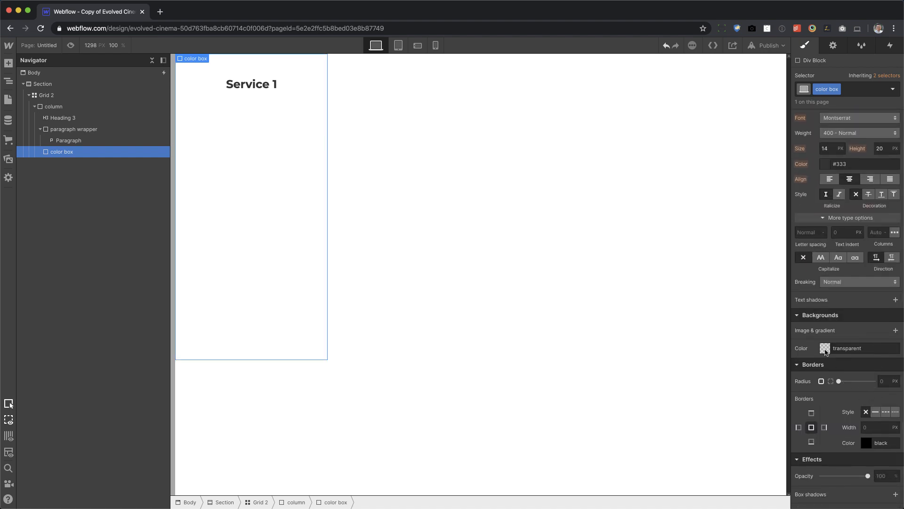
pyautogui.click(825, 349)
pyautogui.click(884, 317)
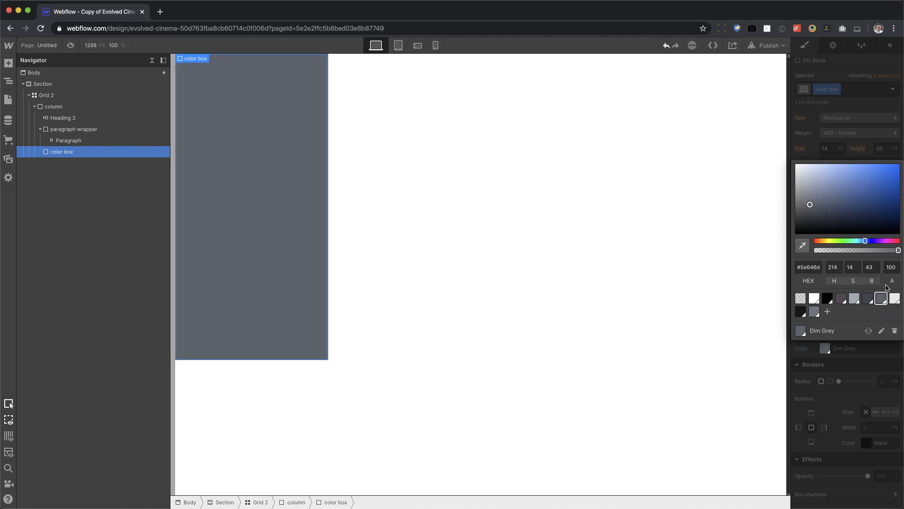
pyautogui.click(891, 267)
pyautogui.write('50')
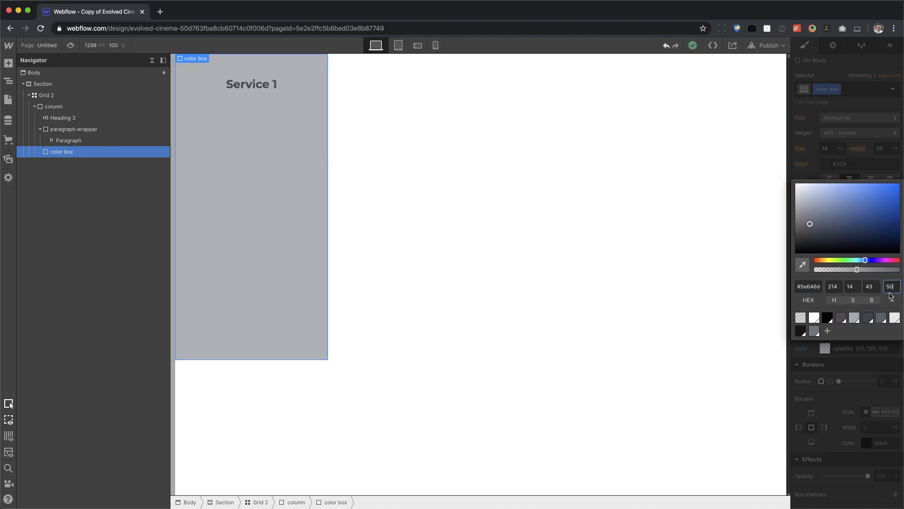
pyautogui.click(680, 255)
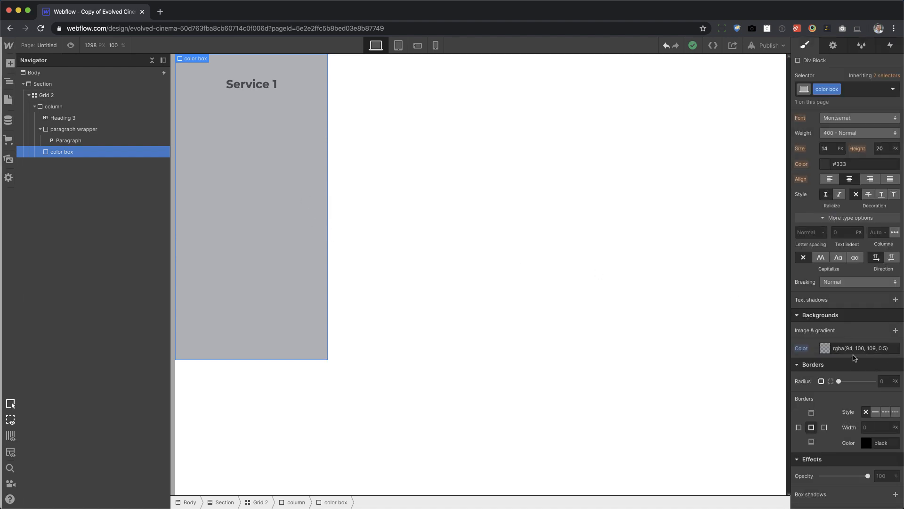
# Set the color box's z-index to -1 so it sits behind the heading and paragraph.
pyautogui.scroll(10, 852, 368)
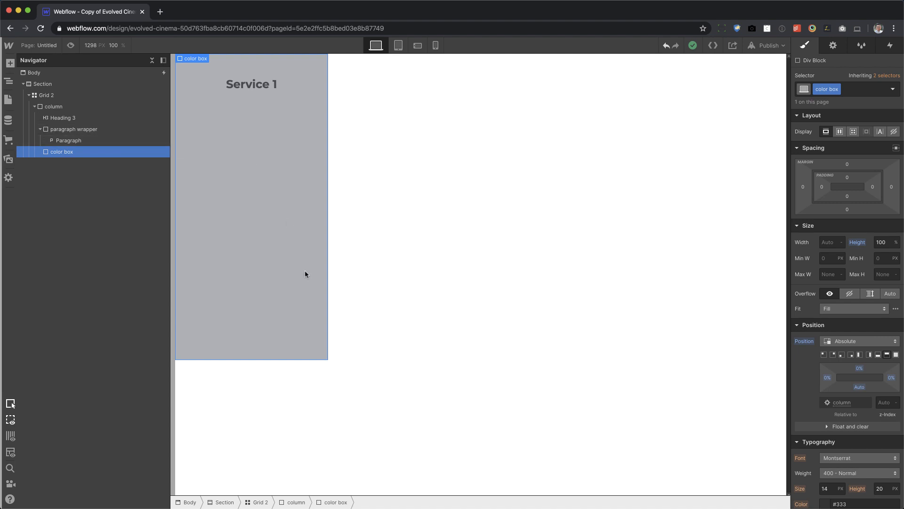
pyautogui.click(887, 403)
pyautogui.write('-1')
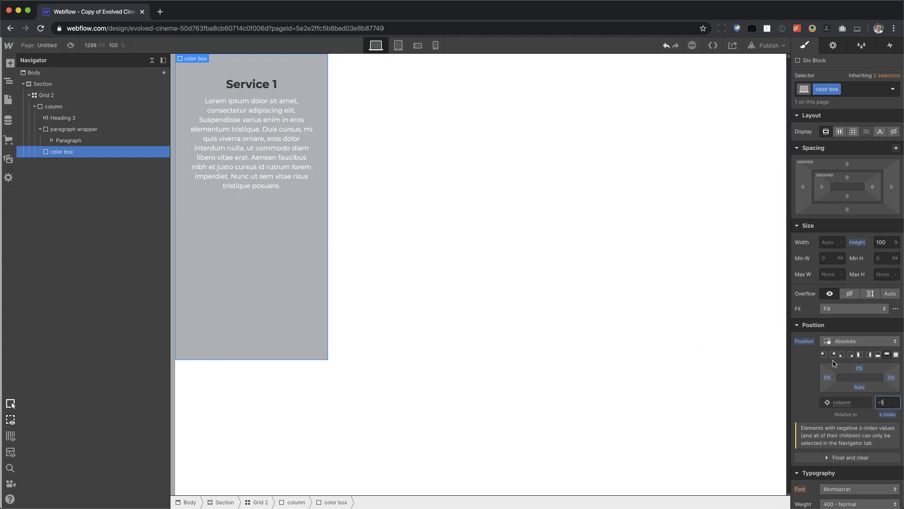
# Try the color box at larger heights such as 90% and set its final height to 0%.
pyautogui.click(854, 243)
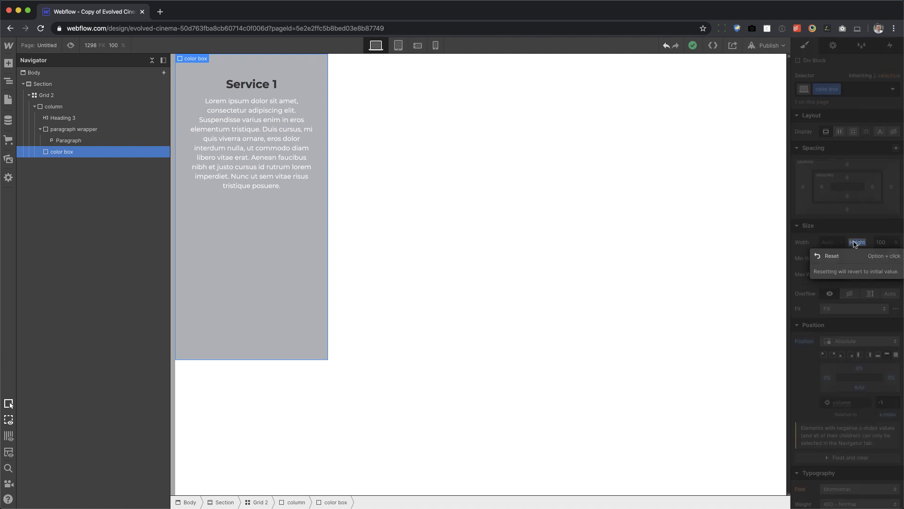
pyautogui.click(880, 242)
pyautogui.write('0')
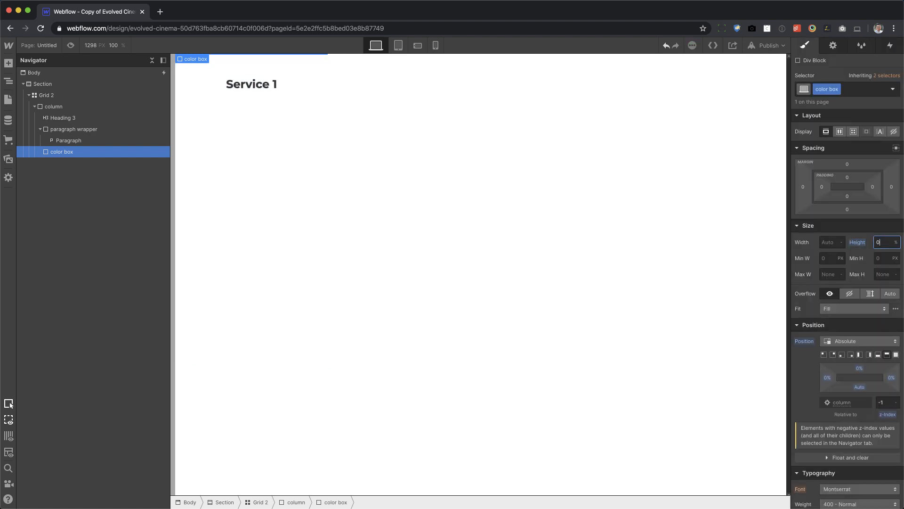
pyautogui.press('BackSpace')
pyautogui.write('90')
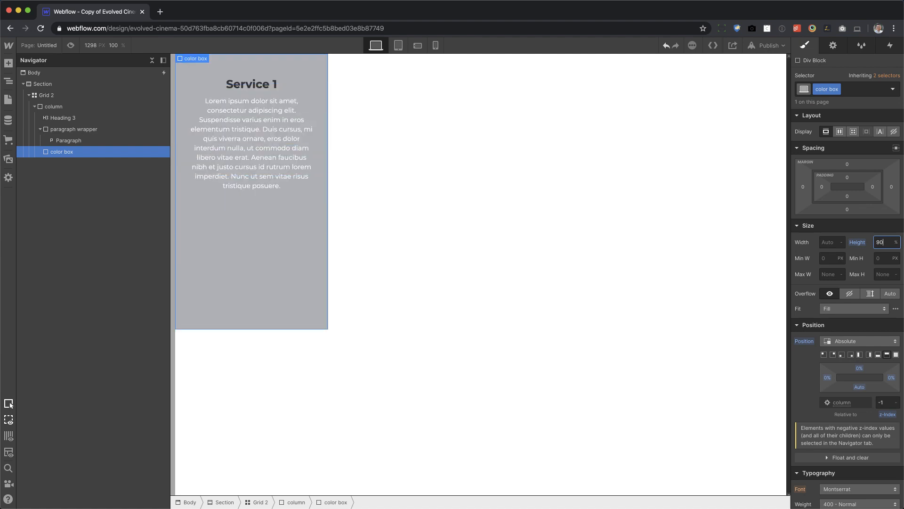
pyautogui.hotkey('shift', 'Up')
pyautogui.press('super+a')
pyautogui.write('0')
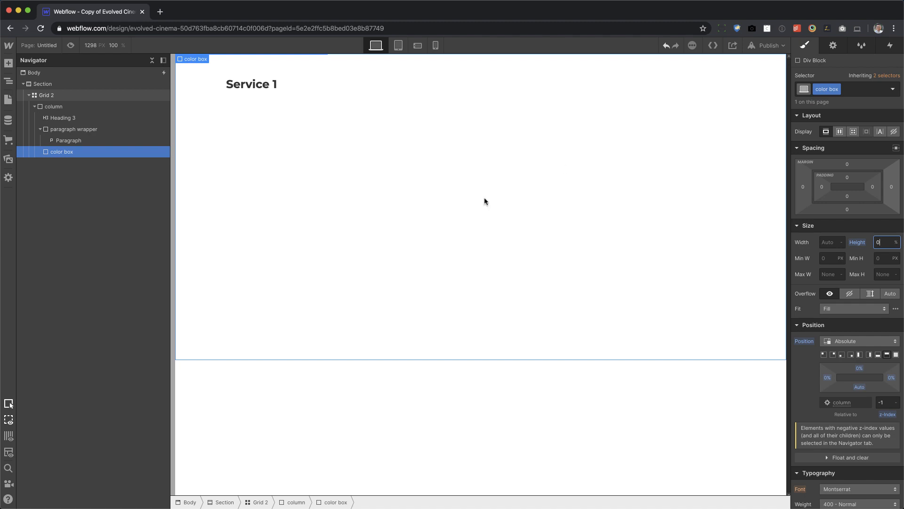
# Make the column a vertical flex layout with its children justified to the center.
pyautogui.click(130, 113)
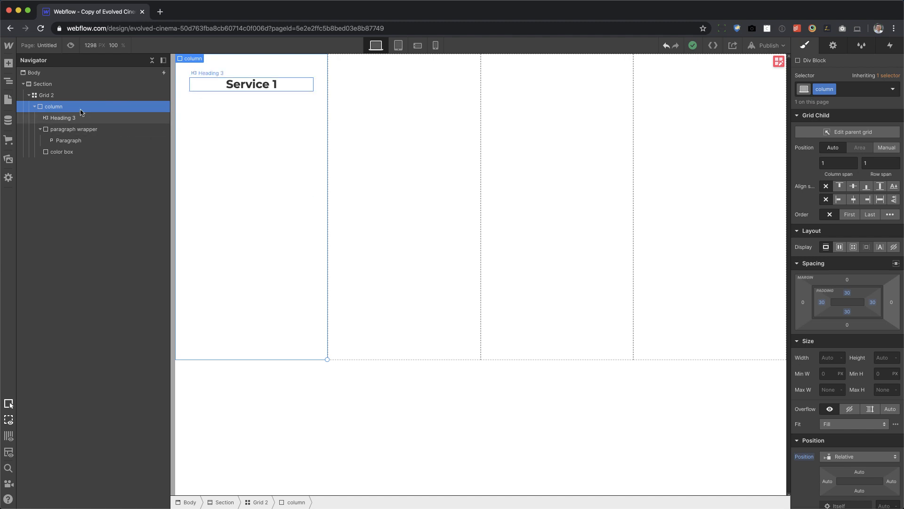
pyautogui.click(59, 96)
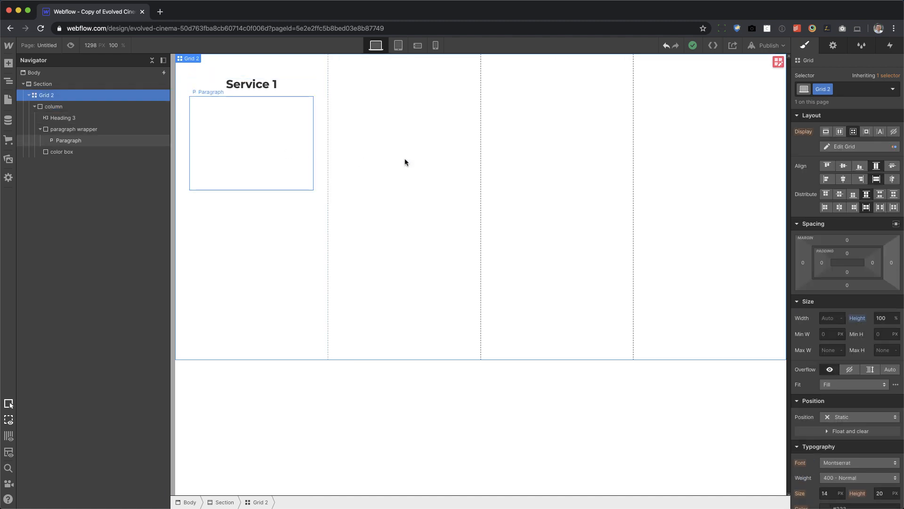
pyautogui.click(100, 107)
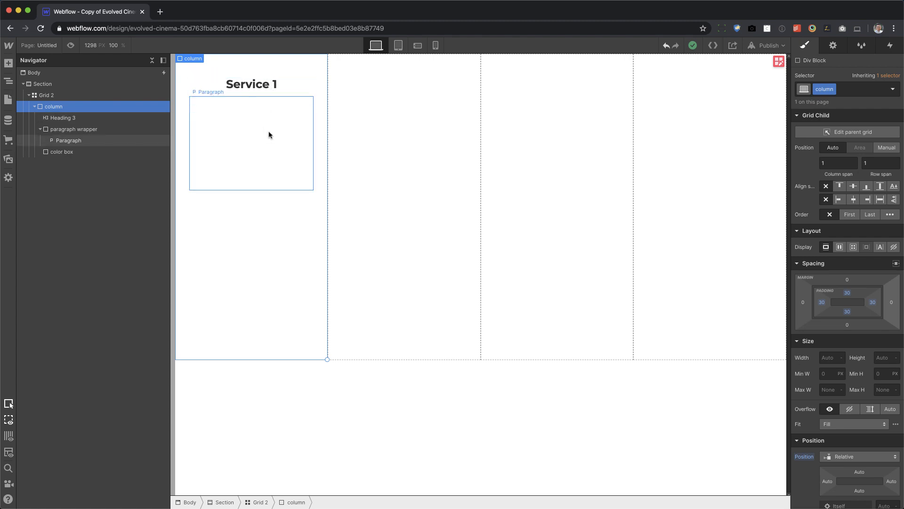
pyautogui.click(839, 247)
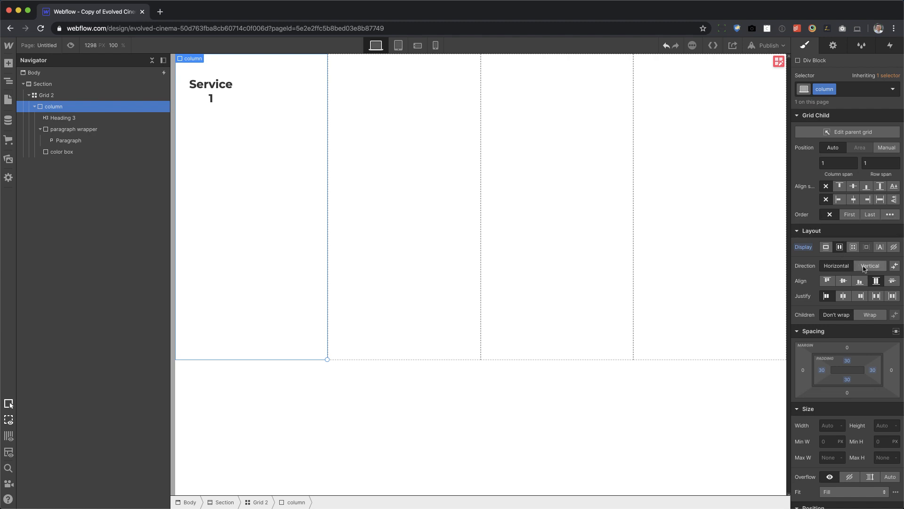
pyautogui.click(864, 267)
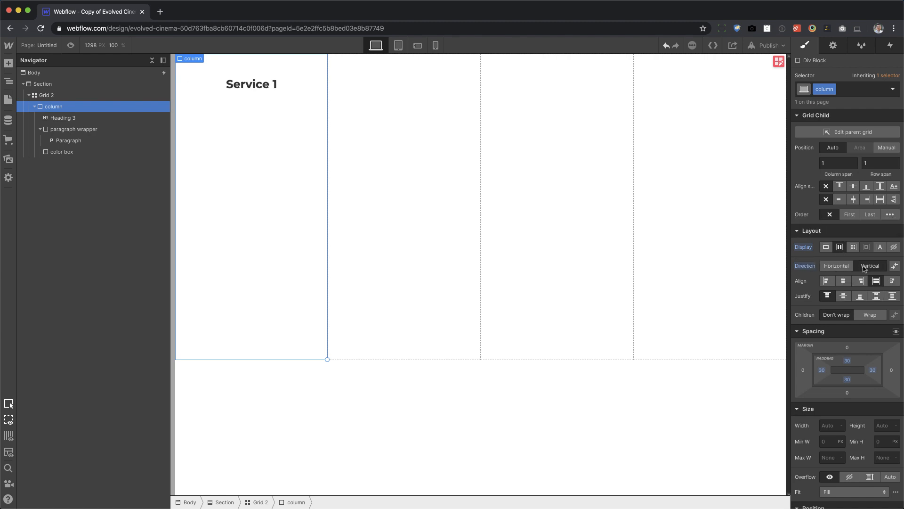
pyautogui.click(844, 296)
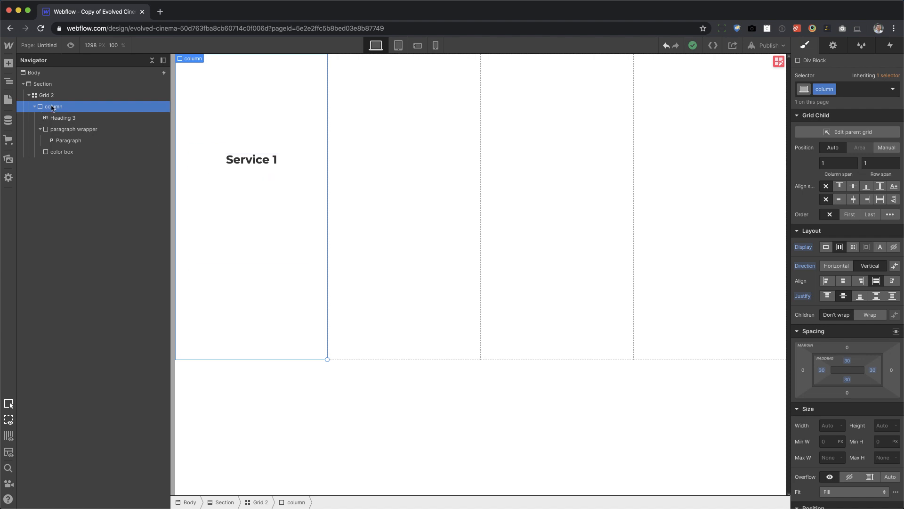
# Duplicate the finished column three times to fill the four-column grid.
pyautogui.press('super+d')
pyautogui.press('super+d')
pyautogui.press('super+d')
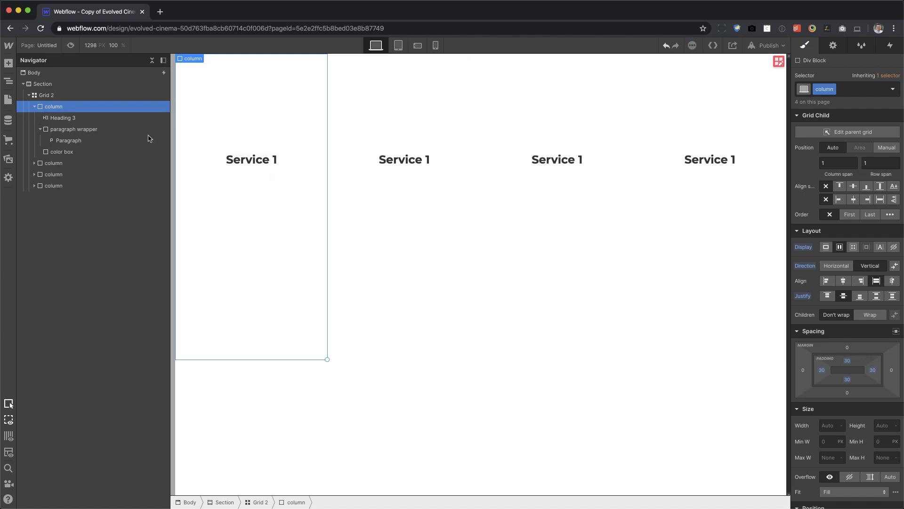
# Change the headings of the three duplicated columns to "Service 2", "Service 3" and "Service 4".
pyautogui.doubleClick(437, 161)
pyautogui.press('BackSpace')
pyautogui.write('2')
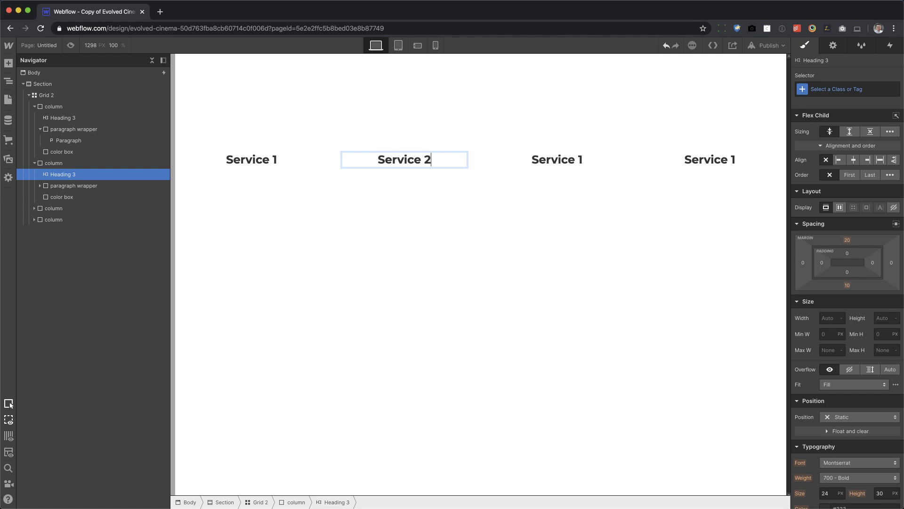
pyautogui.doubleClick(609, 162)
pyautogui.press('BackSpace')
pyautogui.write('3')
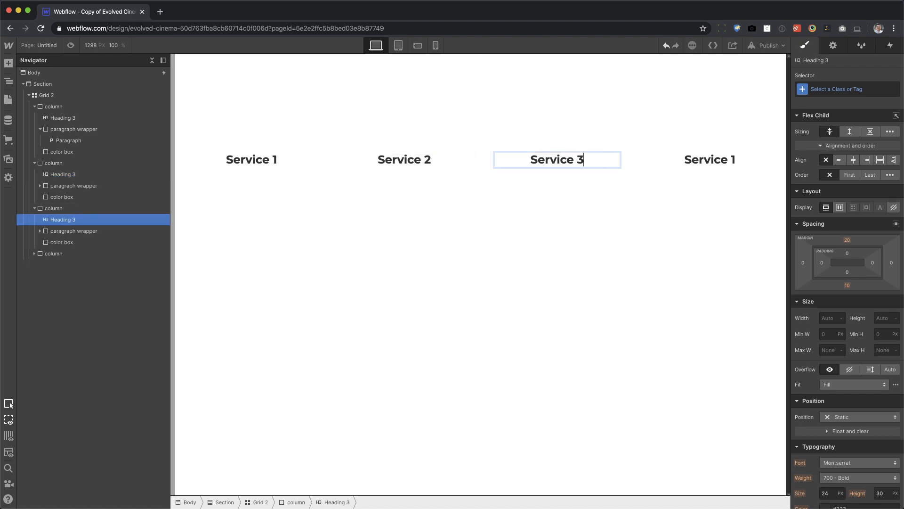
pyautogui.doubleClick(755, 159)
pyautogui.press('BackSpace')
pyautogui.write('4')
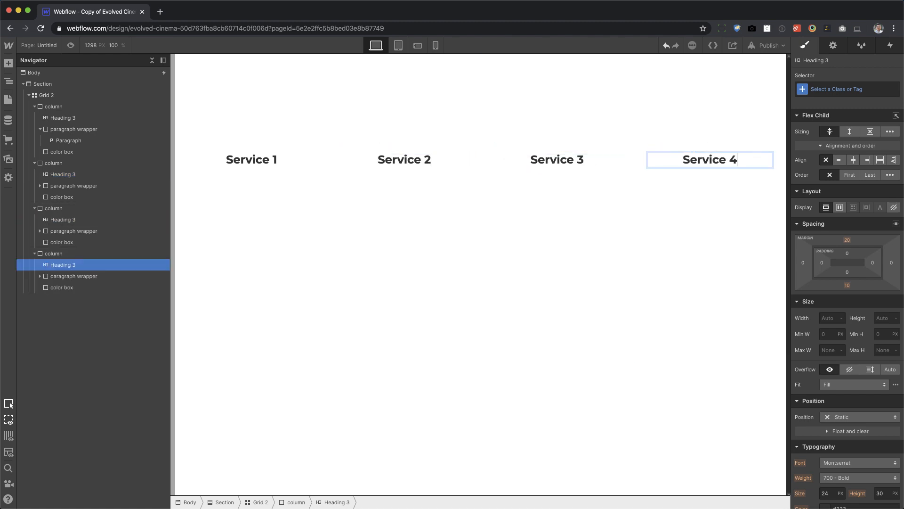
pyautogui.press('Escape')
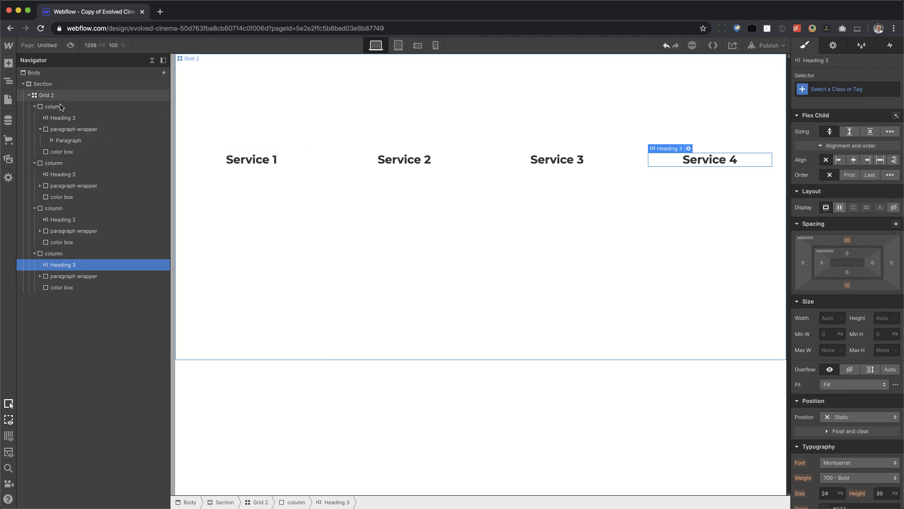
# Add a mouse hover element trigger to the first column.
pyautogui.click(159, 72)
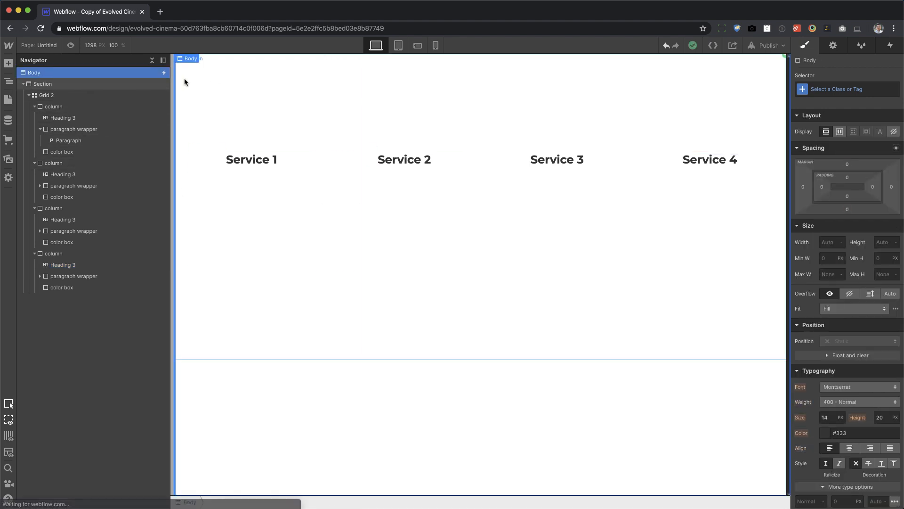
pyautogui.click(878, 51)
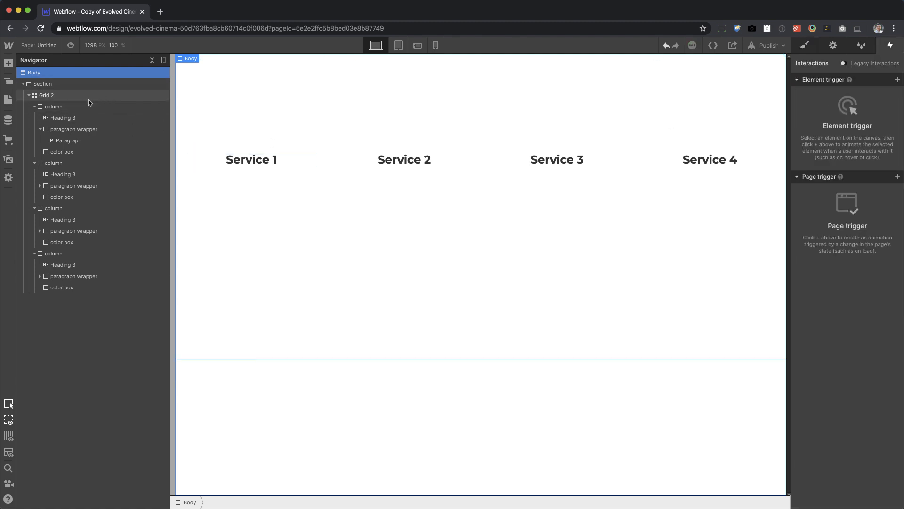
pyautogui.click(71, 107)
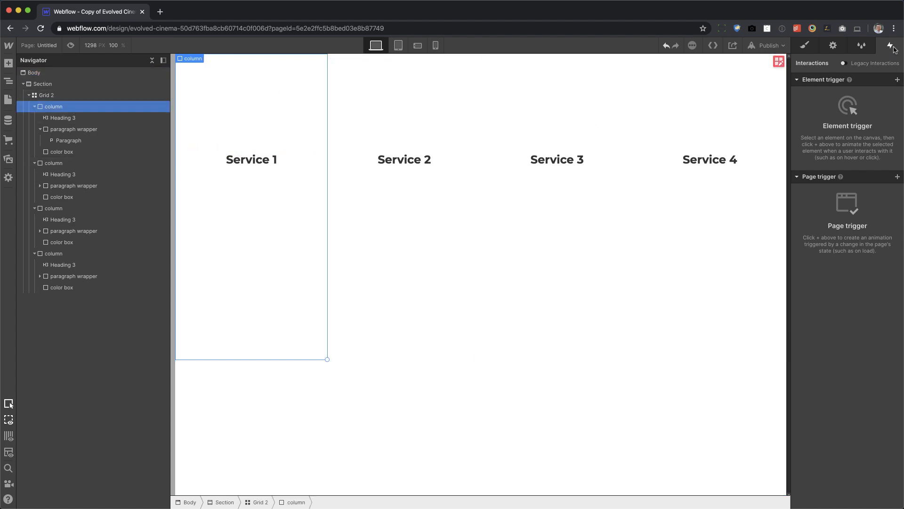
pyautogui.click(897, 79)
pyautogui.click(870, 106)
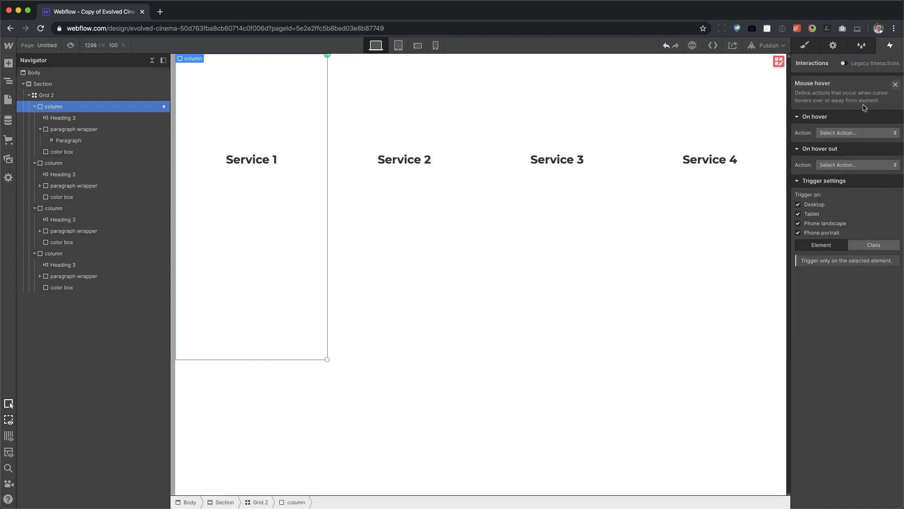
# Set the on-hover action to start a new timed animation named "column hover on".
pyautogui.click(854, 125)
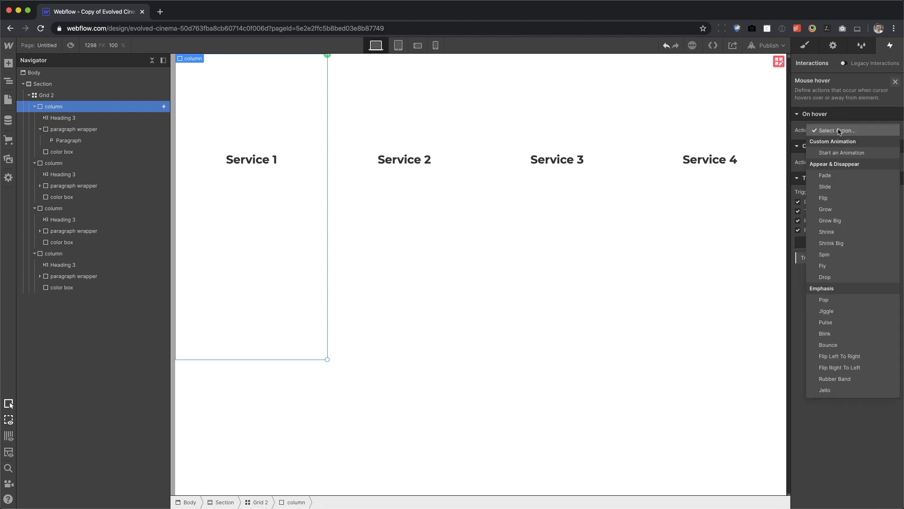
pyautogui.click(854, 153)
pyautogui.click(897, 148)
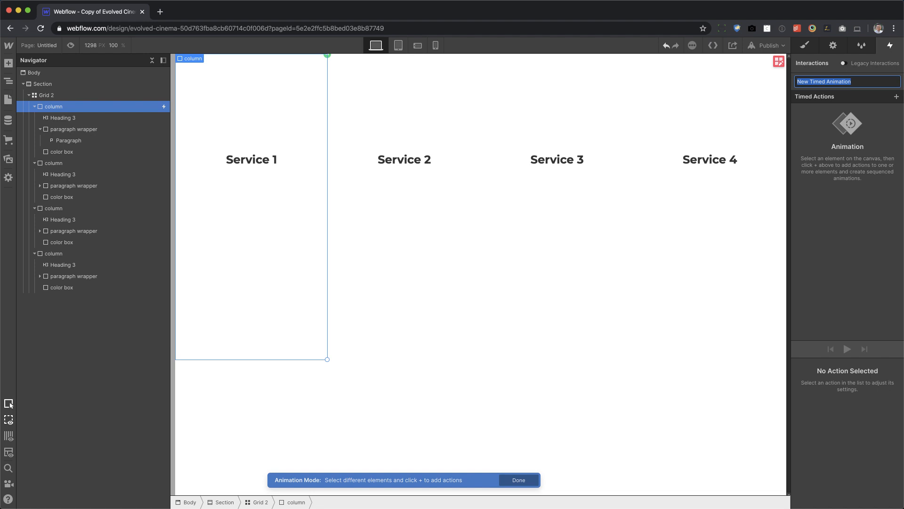
pyautogui.write('cok')
pyautogui.write('umn hover on')
pyautogui.press('Return')
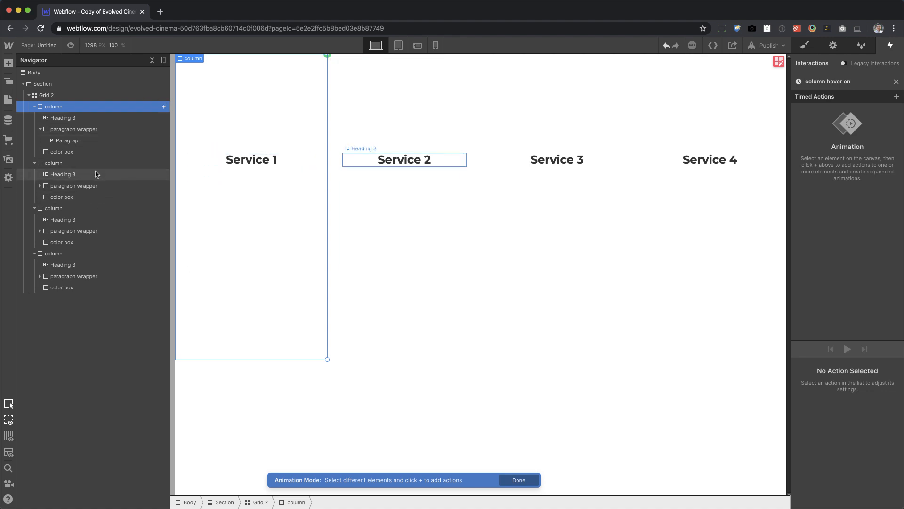
# Add a Size action for the first column's color box with a height of 100% and preview the animation.
pyautogui.click(78, 152)
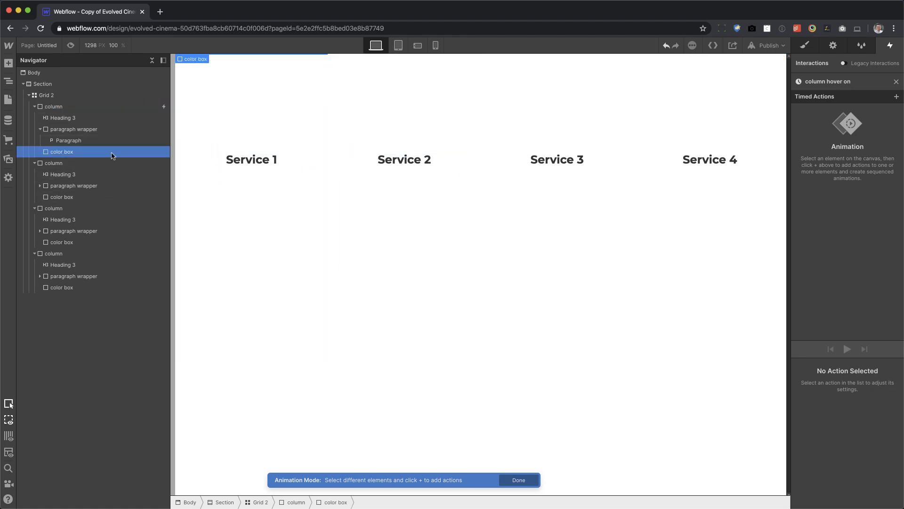
pyautogui.click(897, 97)
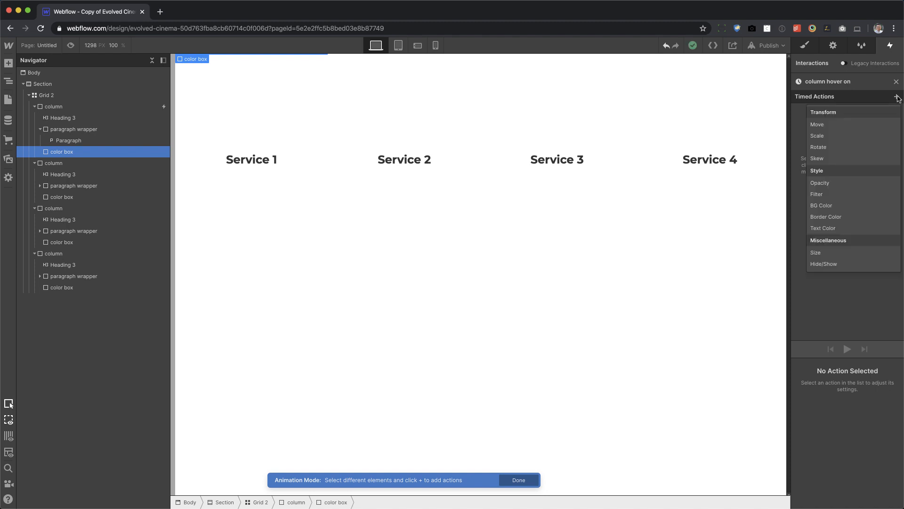
pyautogui.click(835, 253)
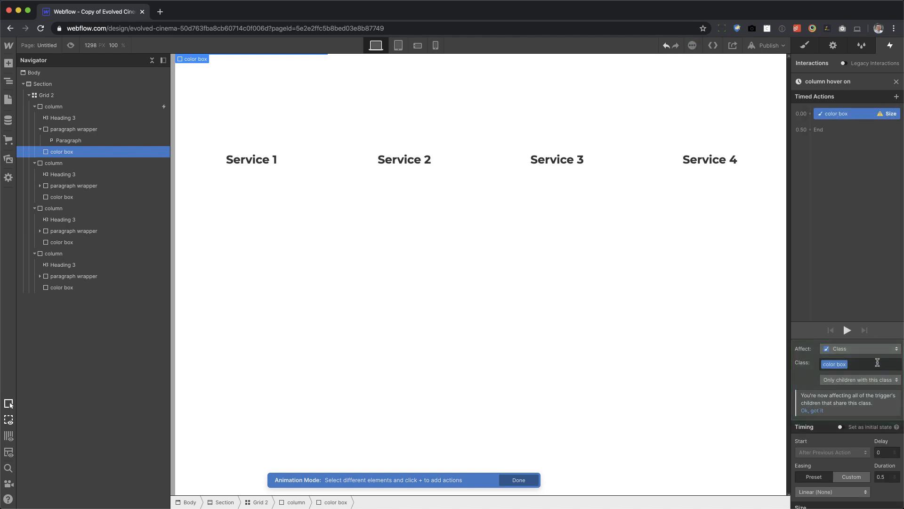
pyautogui.scroll(-2, 880, 419)
pyautogui.scroll(-2, 879, 419)
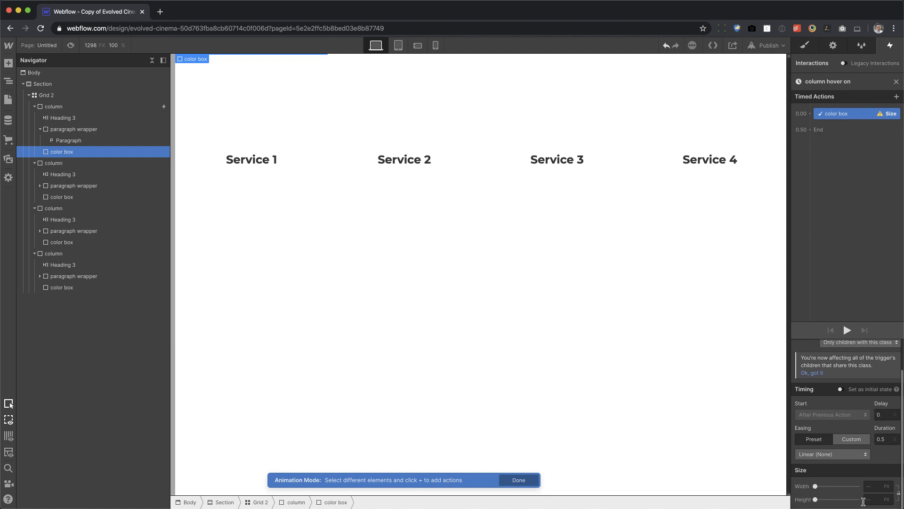
pyautogui.click(879, 500)
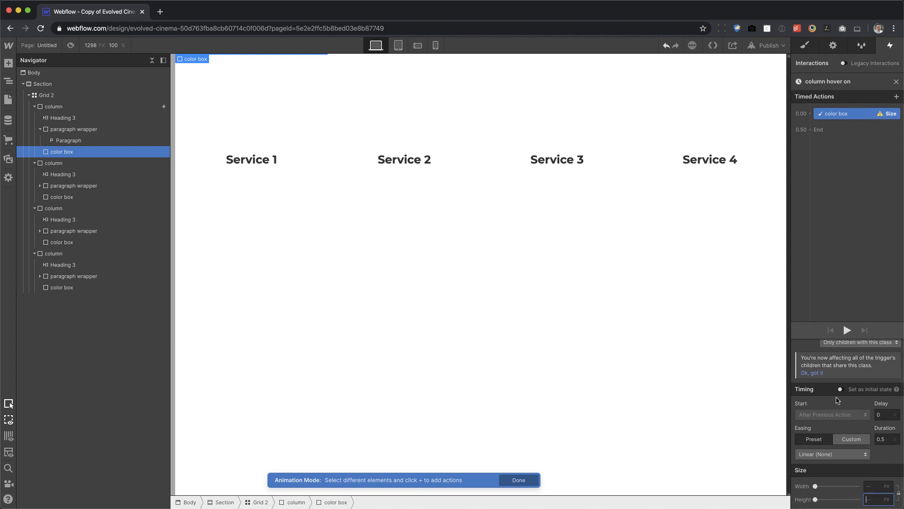
pyautogui.write('100%')
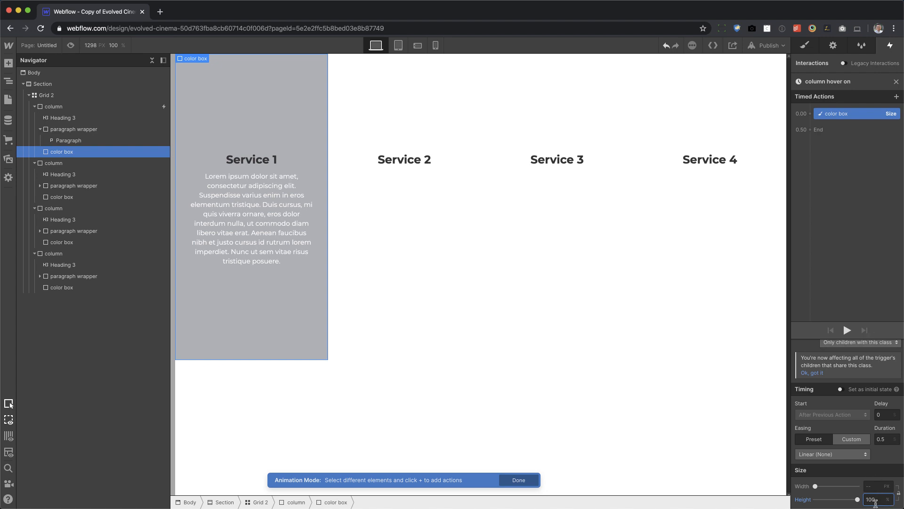
pyautogui.click(846, 330)
pyautogui.click(846, 330)
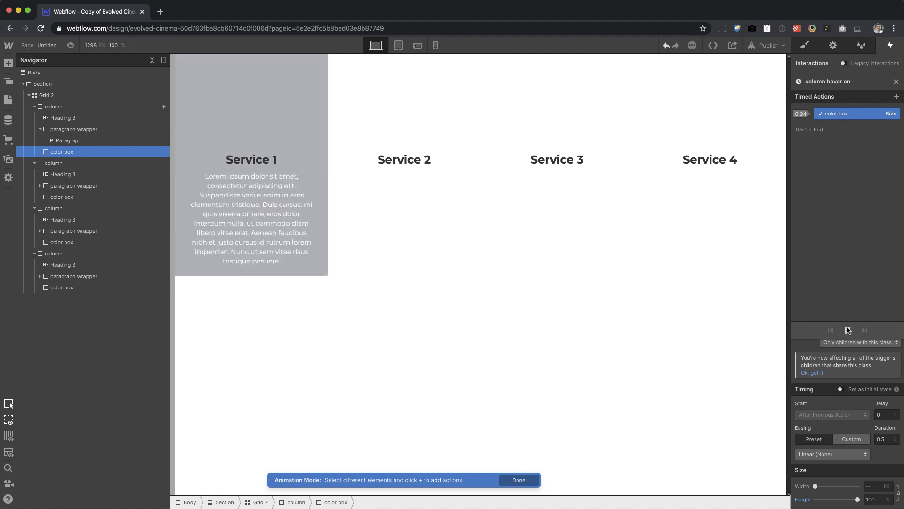
# Set the color box action's easing to Out Quint and preview the animation.
pyautogui.click(825, 454)
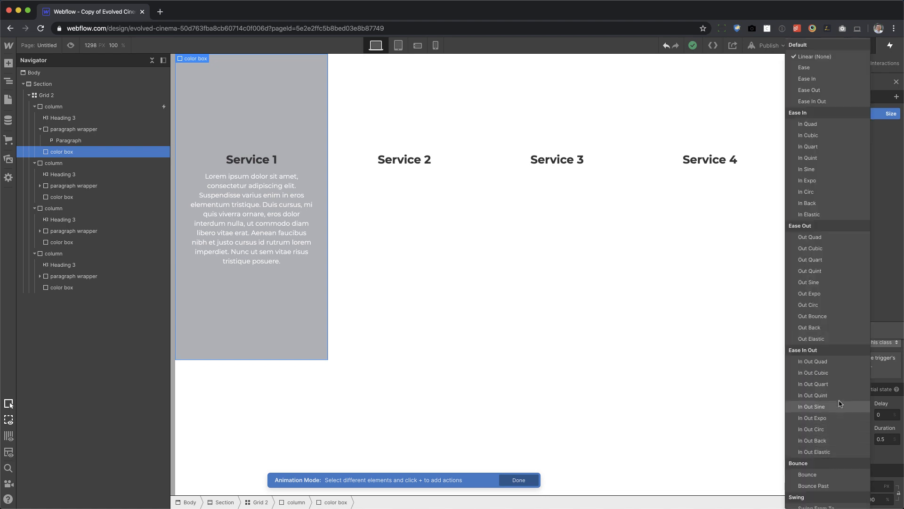
pyautogui.click(834, 271)
pyautogui.click(847, 330)
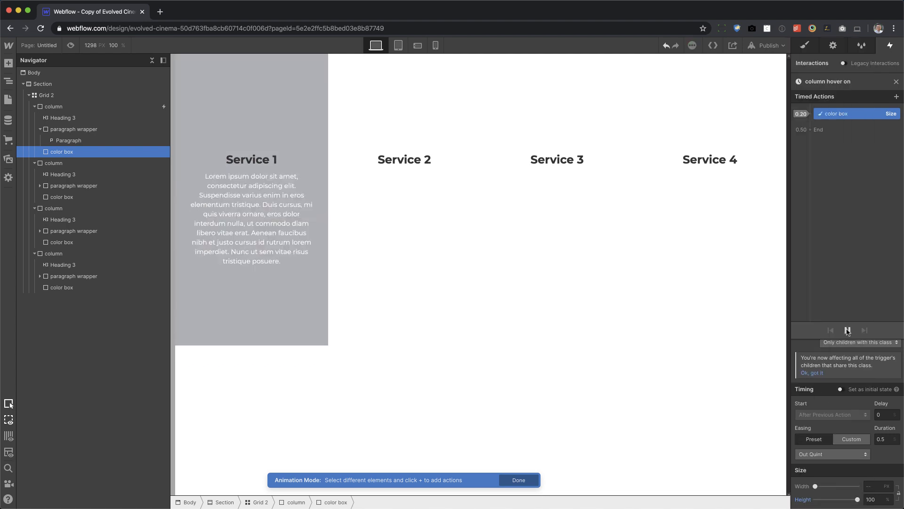
pyautogui.click(847, 330)
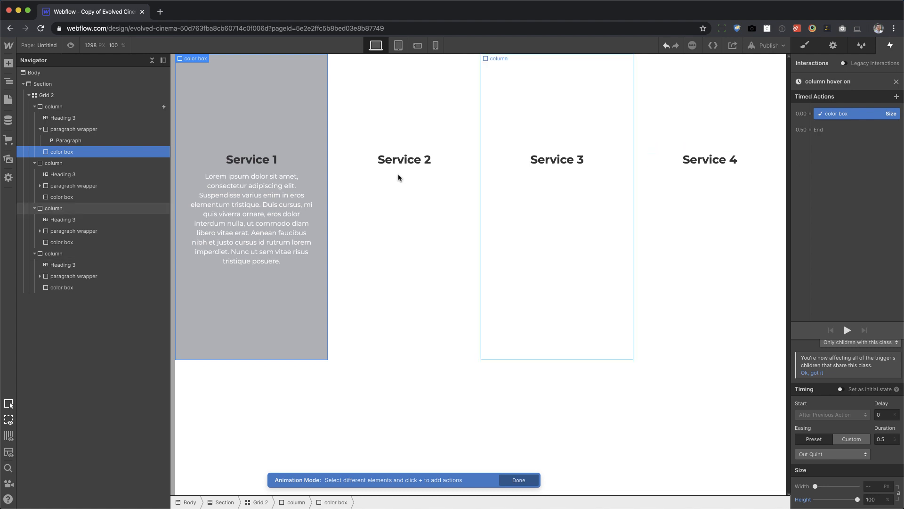
# Add a Size action for the paragraph wrapper as an initial state with a height of 0 px.
pyautogui.click(107, 133)
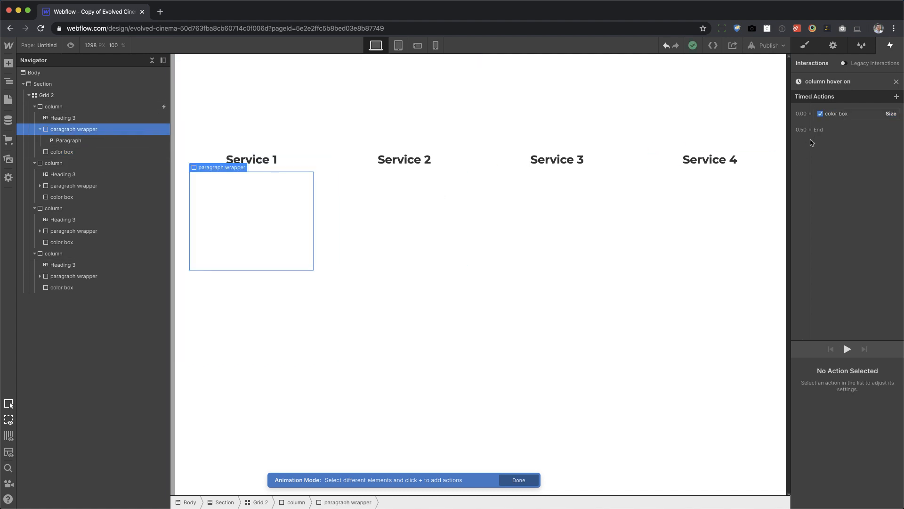
pyautogui.click(810, 114)
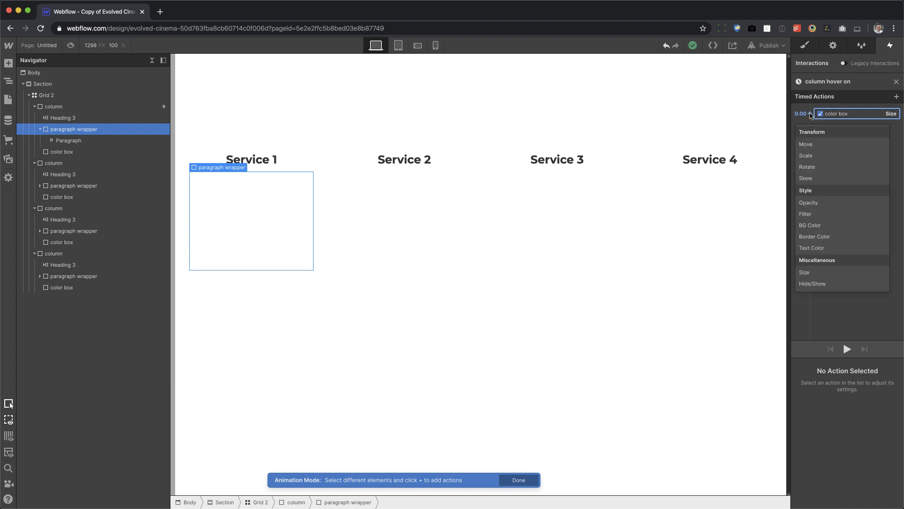
pyautogui.click(820, 273)
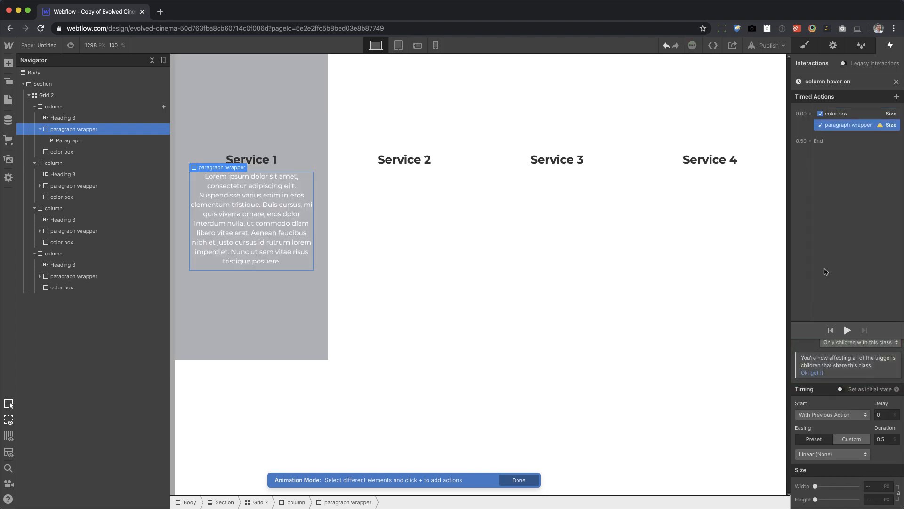
pyautogui.click(841, 389)
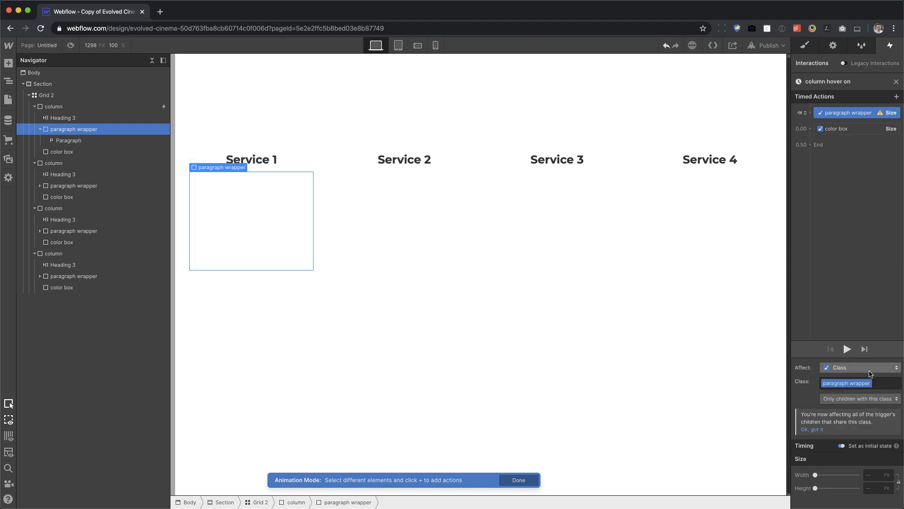
pyautogui.click(873, 489)
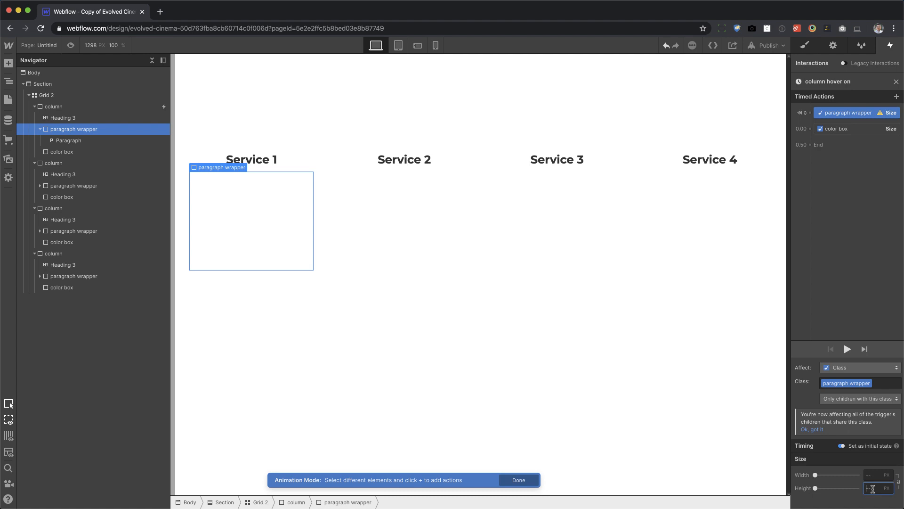
pyautogui.write('0')
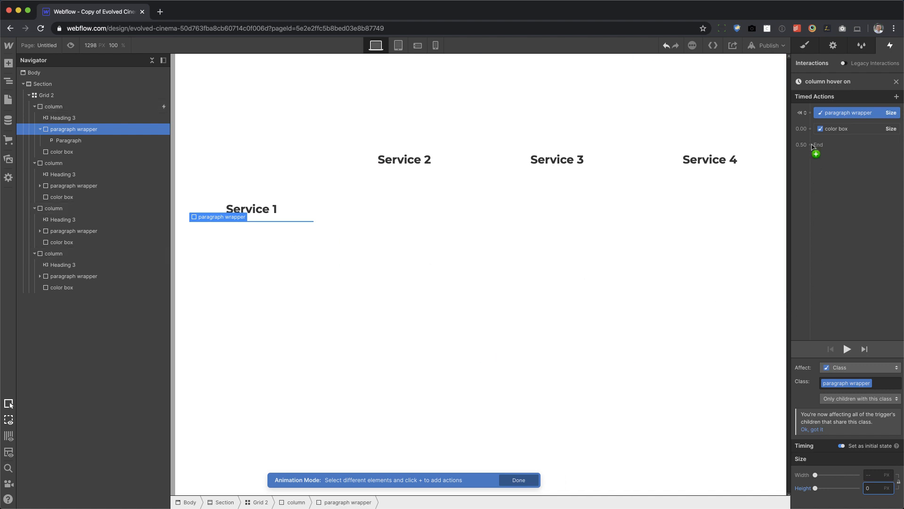
# Add a second paragraph wrapper Size action alongside the color box action, with its height set to auto.
pyautogui.click(810, 129)
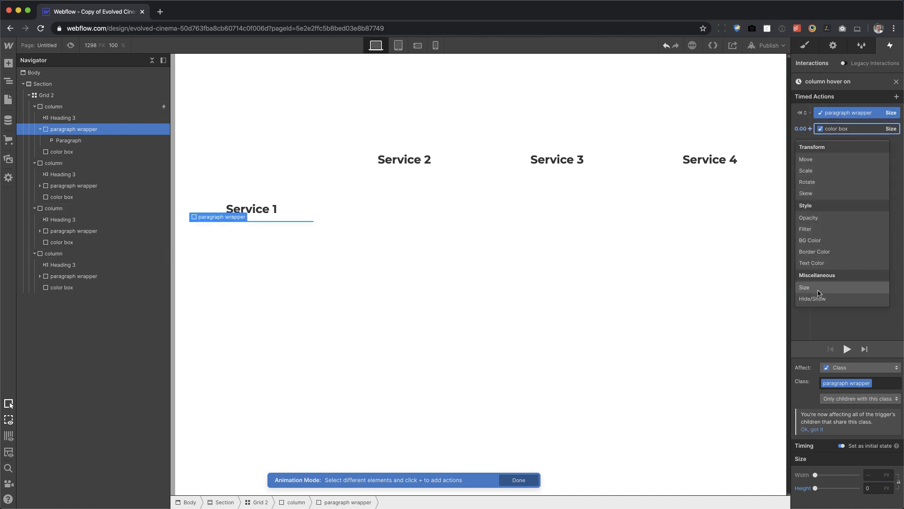
pyautogui.click(824, 301)
pyautogui.click(874, 499)
pyautogui.write('auto')
pyautogui.press('Return')
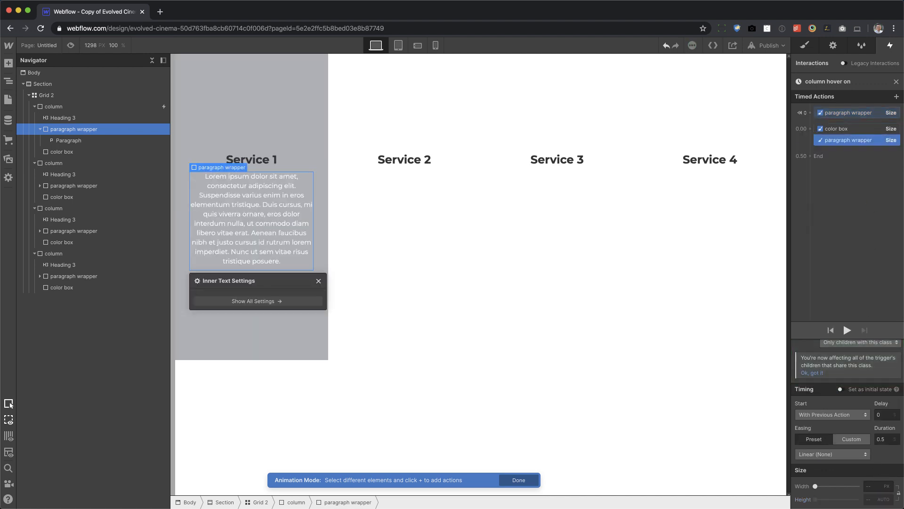
# Set the second paragraph wrapper action's easing to Out Quint and preview the combined animation.
pyautogui.click(843, 454)
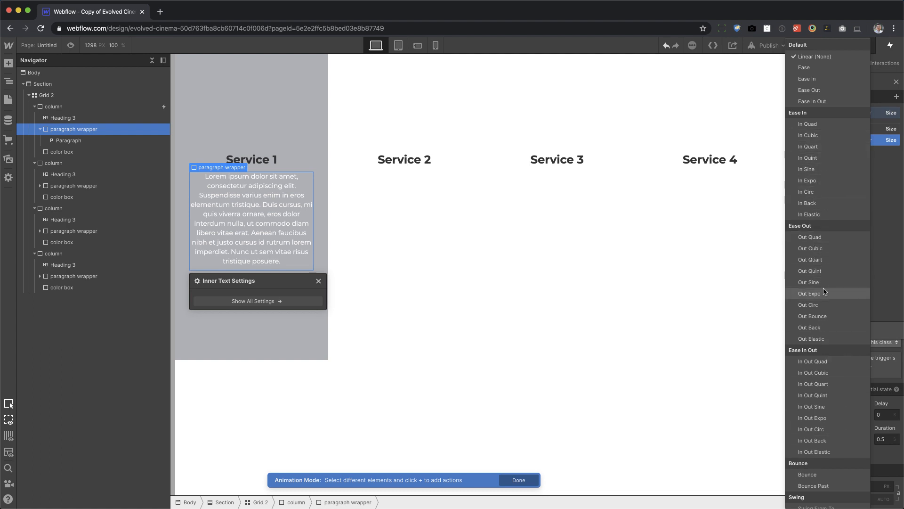
pyautogui.click(810, 271)
pyautogui.click(847, 330)
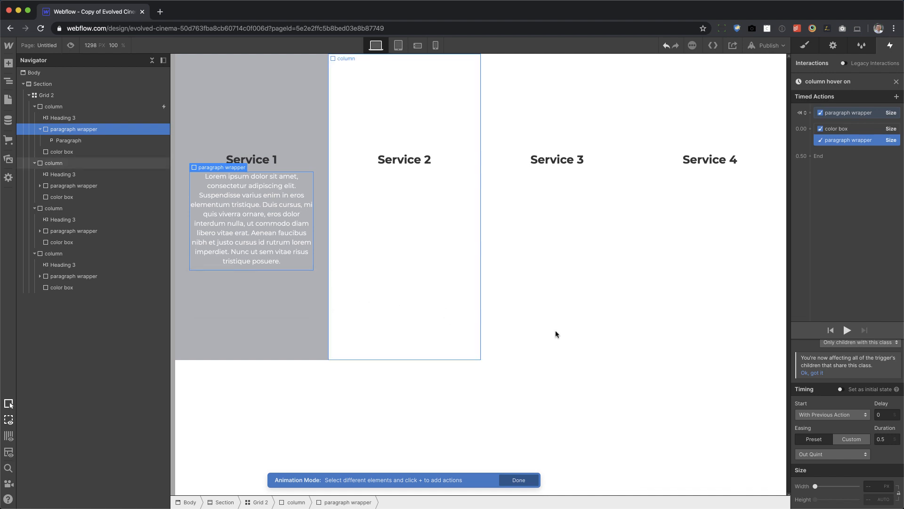
pyautogui.click(848, 330)
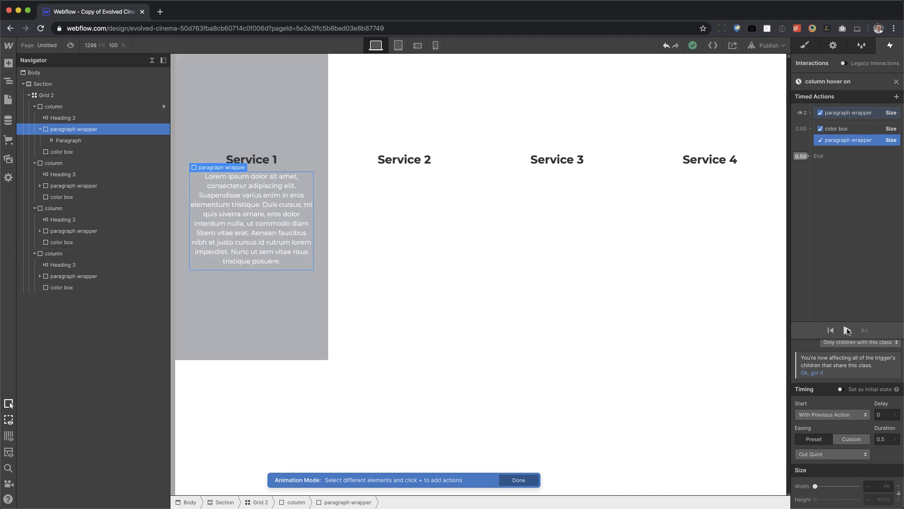
pyautogui.click(847, 331)
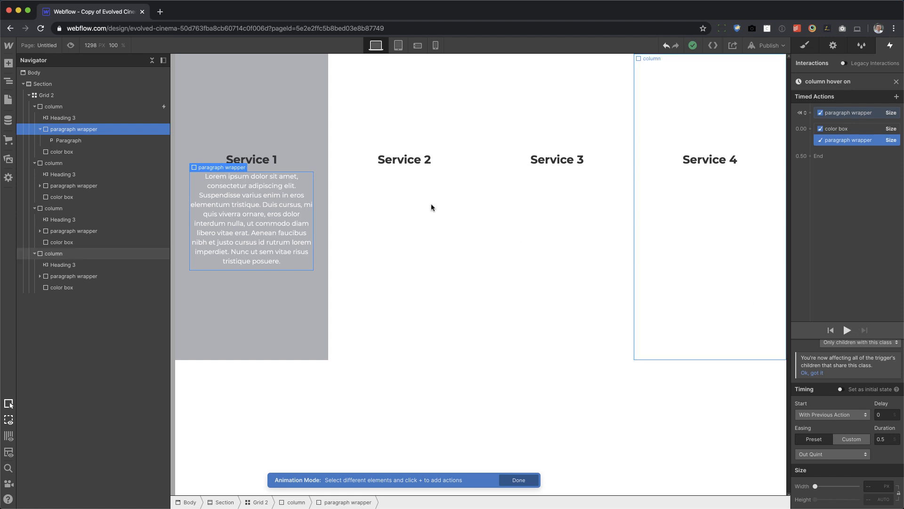
pyautogui.click(257, 161)
pyautogui.moveTo(808, 129)
pyautogui.click(810, 128)
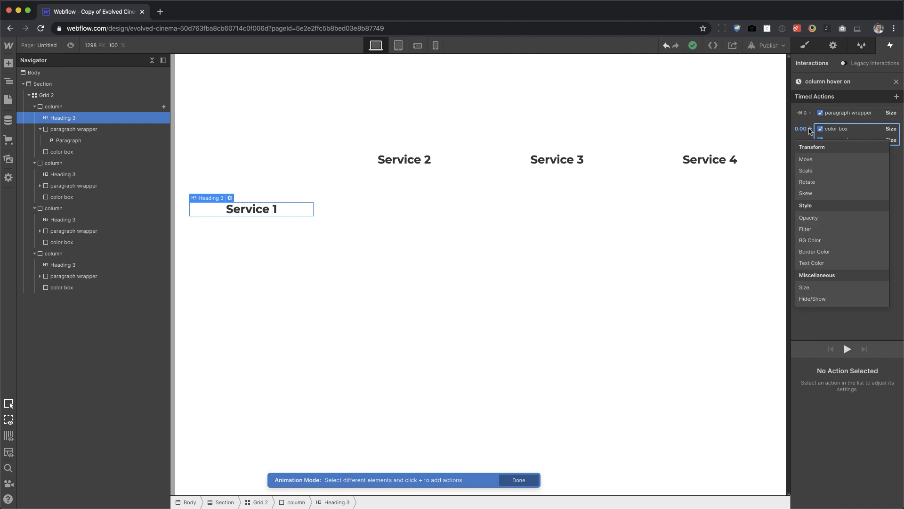
pyautogui.click(825, 265)
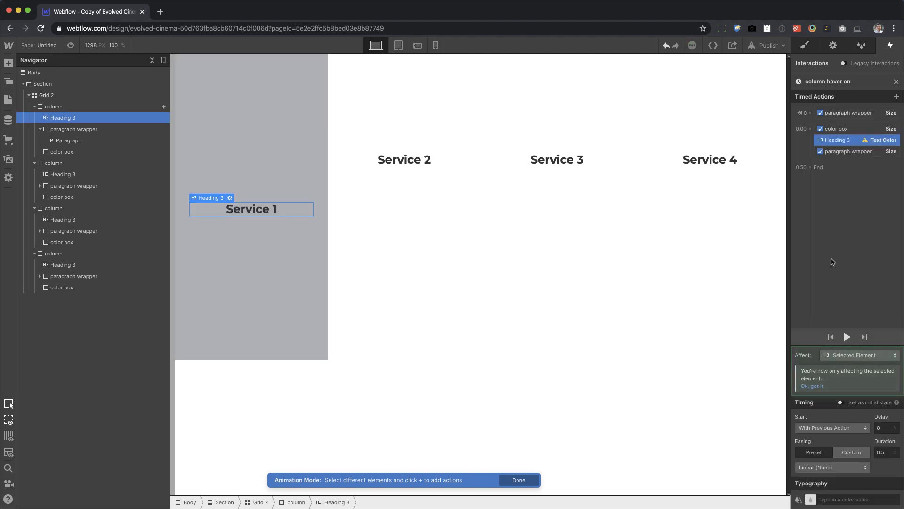
pyautogui.click(847, 355)
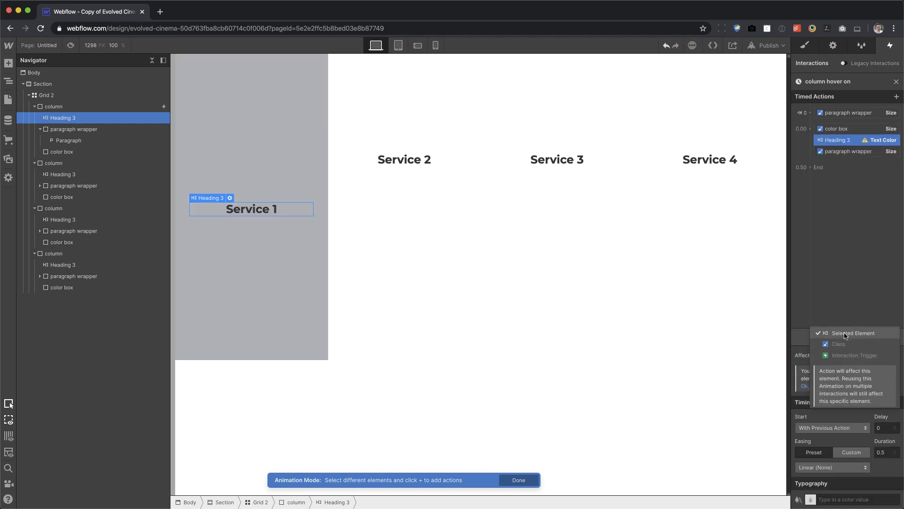
pyautogui.click(846, 333)
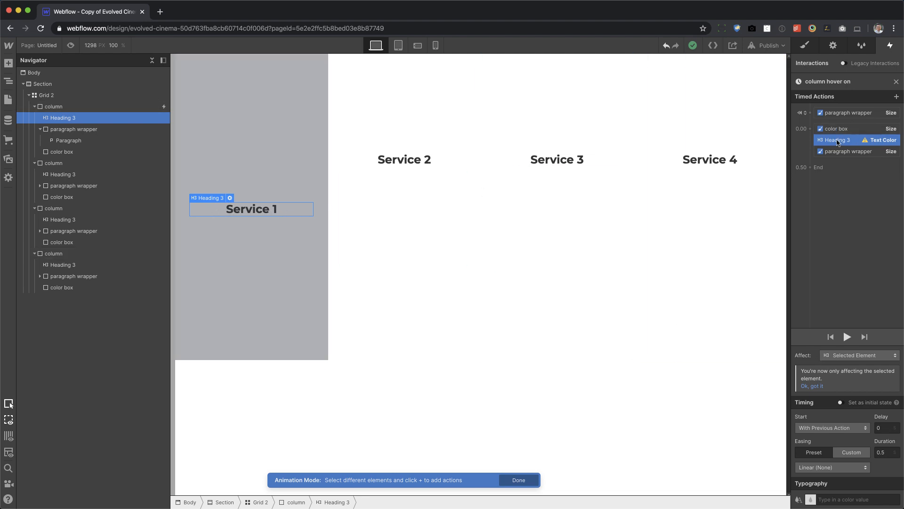
pyautogui.press('Delete')
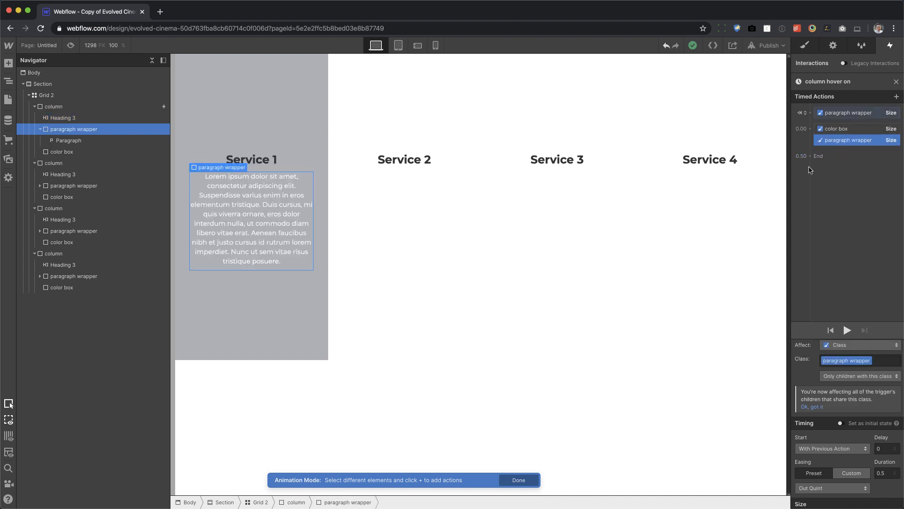
# Give the Service 1 heading a new class named service title.
pyautogui.click(304, 161)
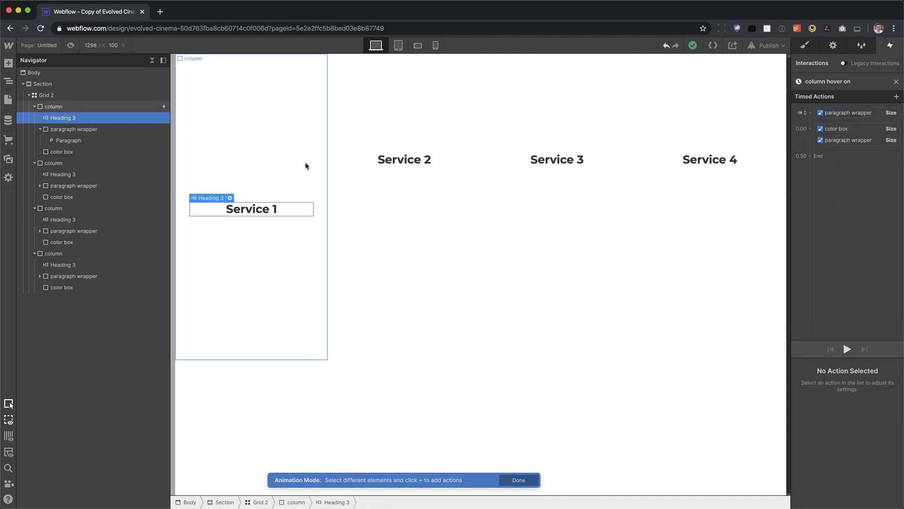
pyautogui.click(805, 45)
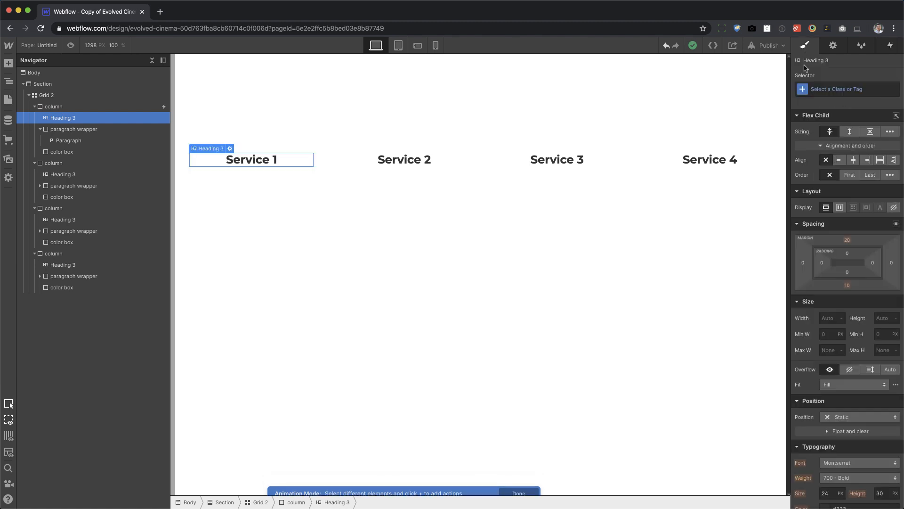
pyautogui.click(842, 89)
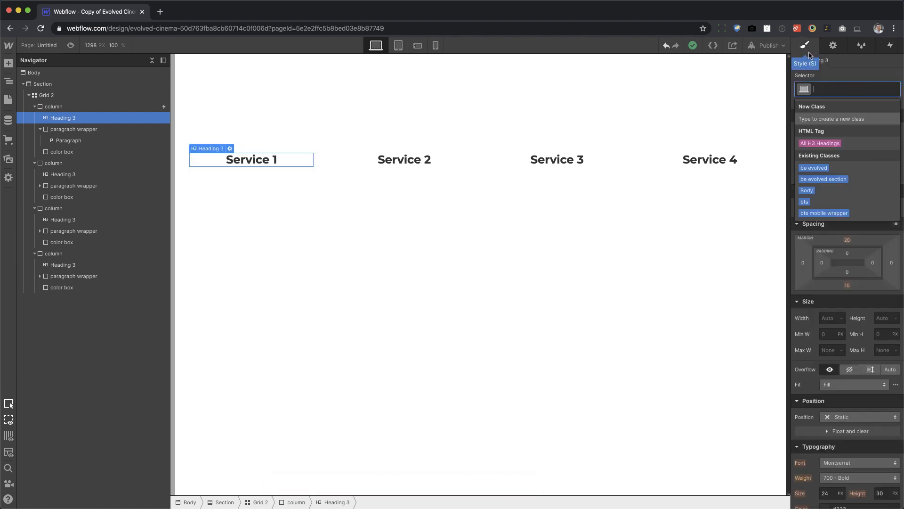
pyautogui.write('service titl')
pyautogui.press('super+a')
pyautogui.press('super+c')
pyautogui.press('Return')
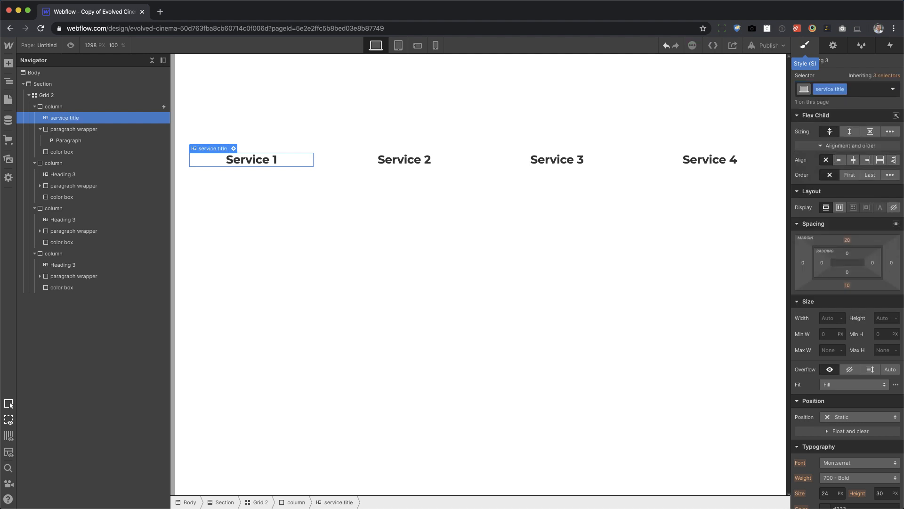
# Apply the service title class to the Service 2, Service 3 and Service 4 headings.
pyautogui.click(407, 165)
pyautogui.press('super+Return')
pyautogui.press('super+v')
pyautogui.press('Return')
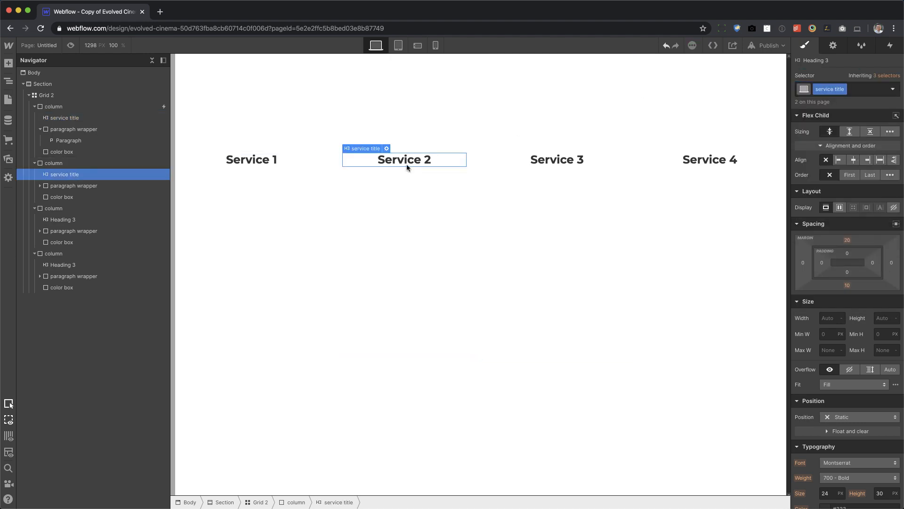
pyautogui.click(561, 166)
pyautogui.click(560, 163)
pyautogui.press('super+Return')
pyautogui.press('super+v')
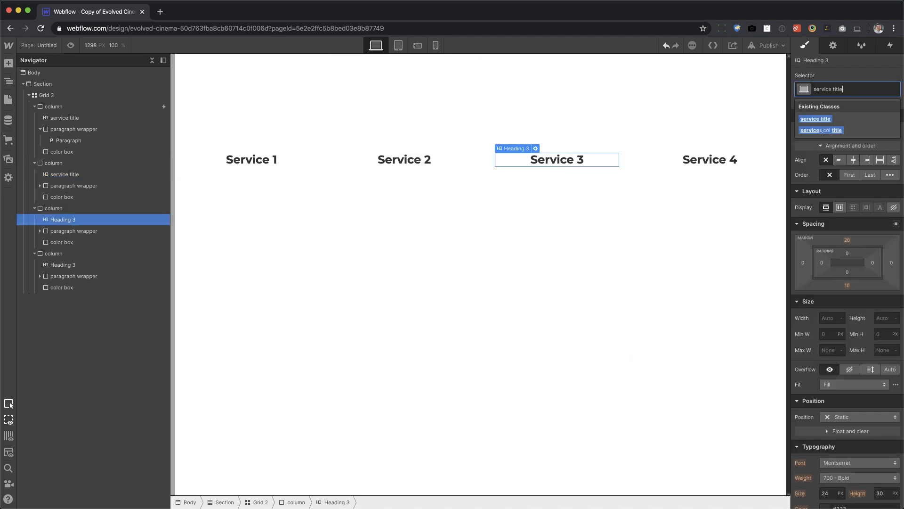
pyautogui.press('Return')
pyautogui.click(746, 166)
pyautogui.press('super+Return')
pyautogui.press('super+v')
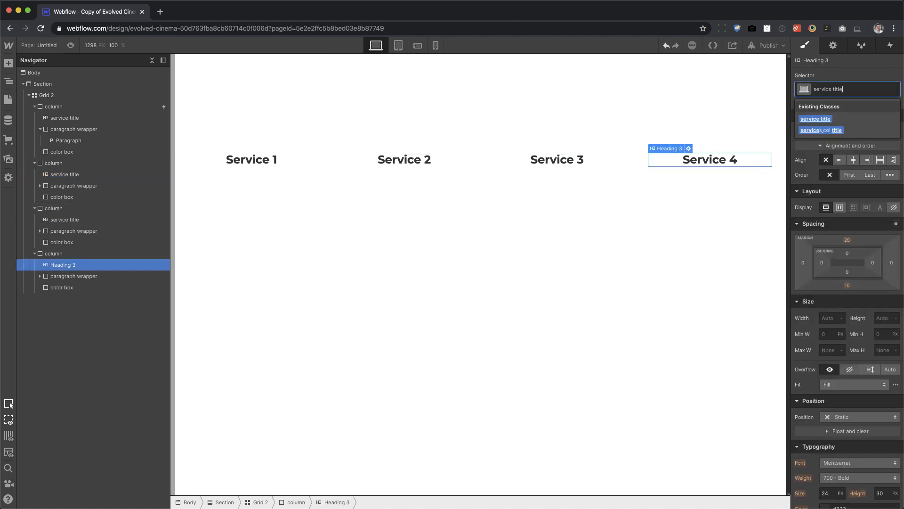
pyautogui.press('Return')
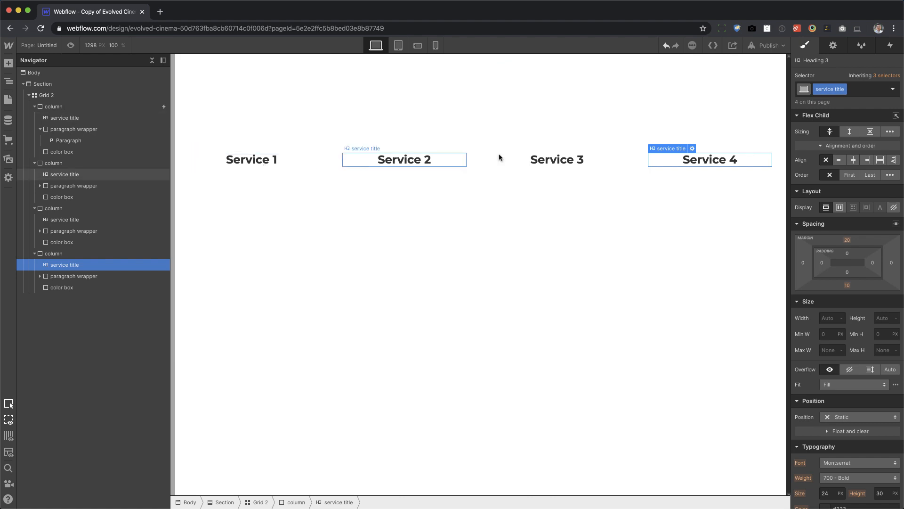
# Add a Text Color action for the Service 1 title alongside the color box action in the first column's column hover on animation.
pyautogui.click(891, 46)
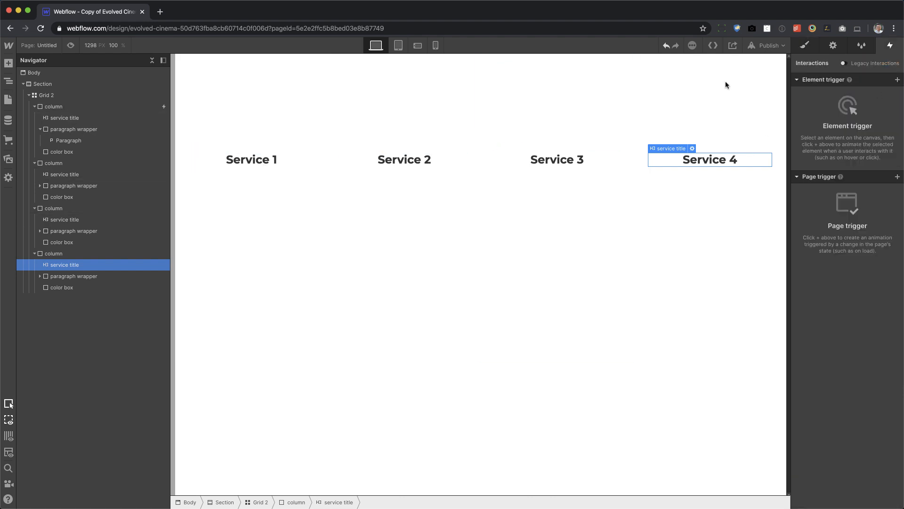
pyautogui.click(103, 106)
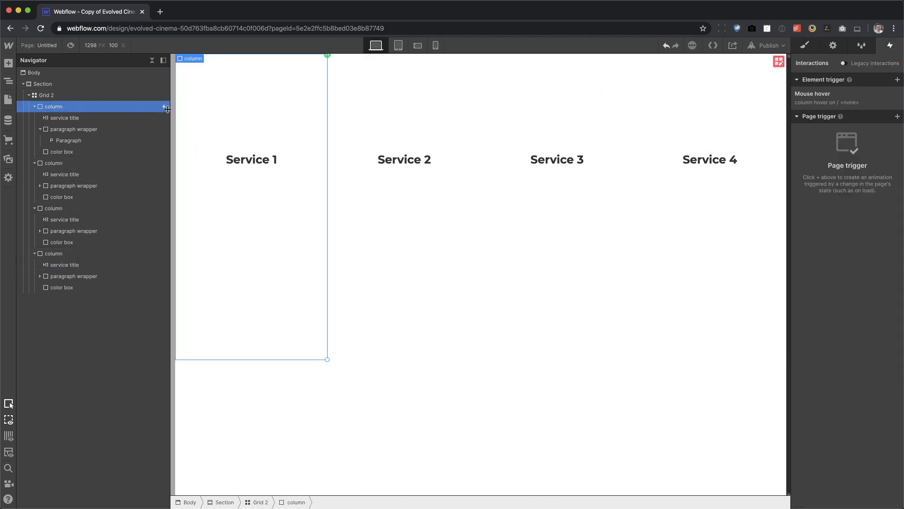
pyautogui.click(814, 104)
pyautogui.scroll(-10, 845, 292)
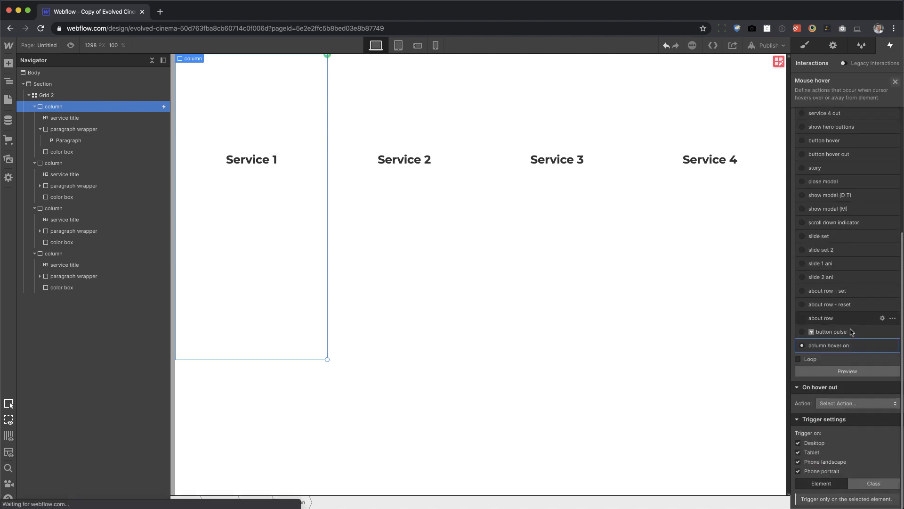
pyautogui.click(845, 345)
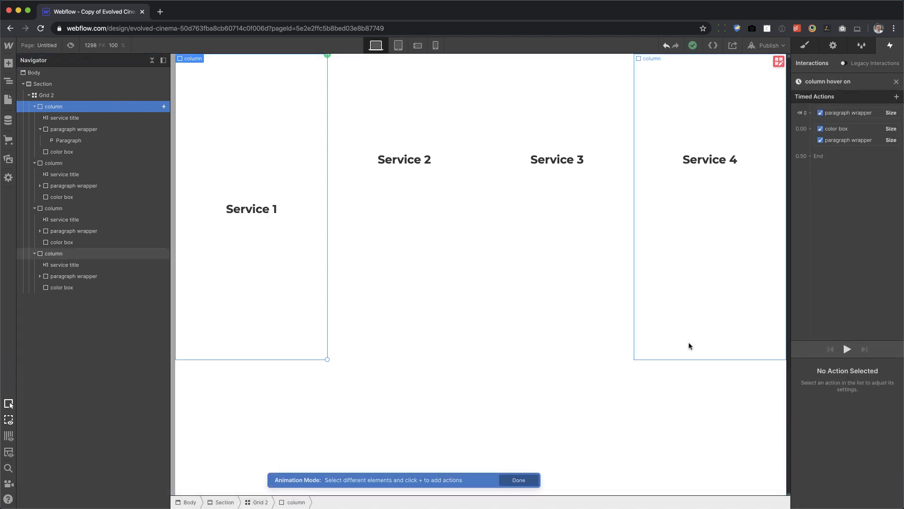
pyautogui.click(250, 212)
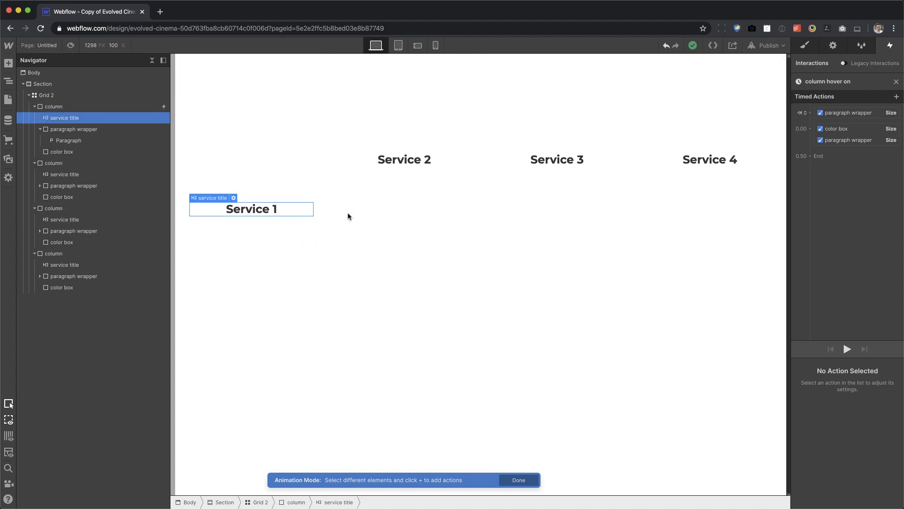
pyautogui.click(804, 128)
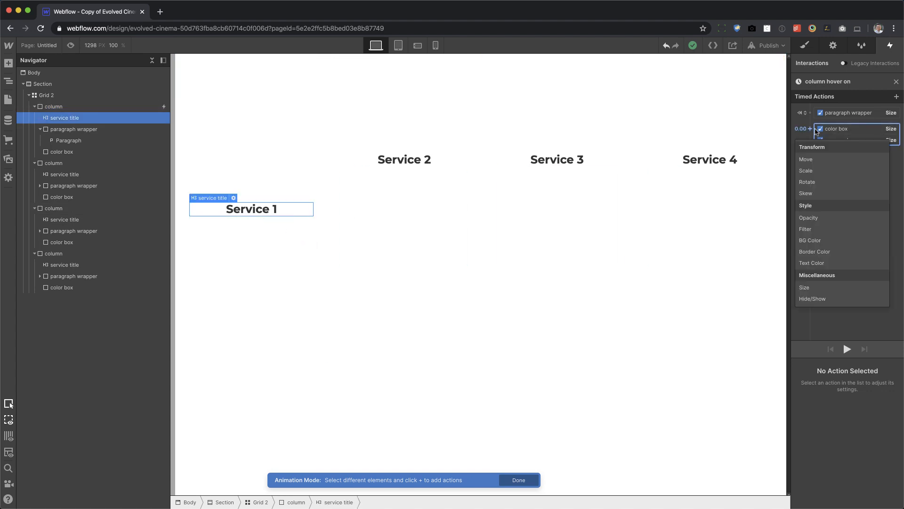
pyautogui.click(816, 261)
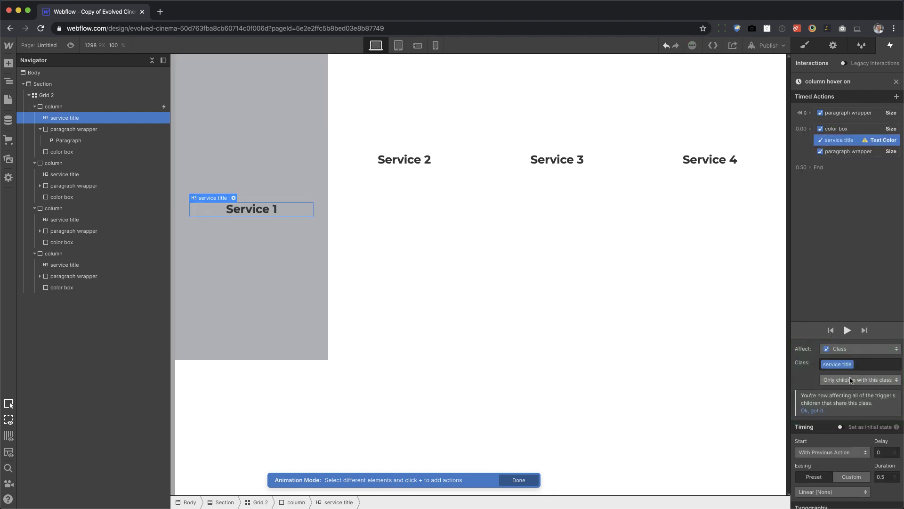
# Set the service title action's easing to Out Quint and its text color to white, and preview the animation.
pyautogui.scroll(-1, 831, 384)
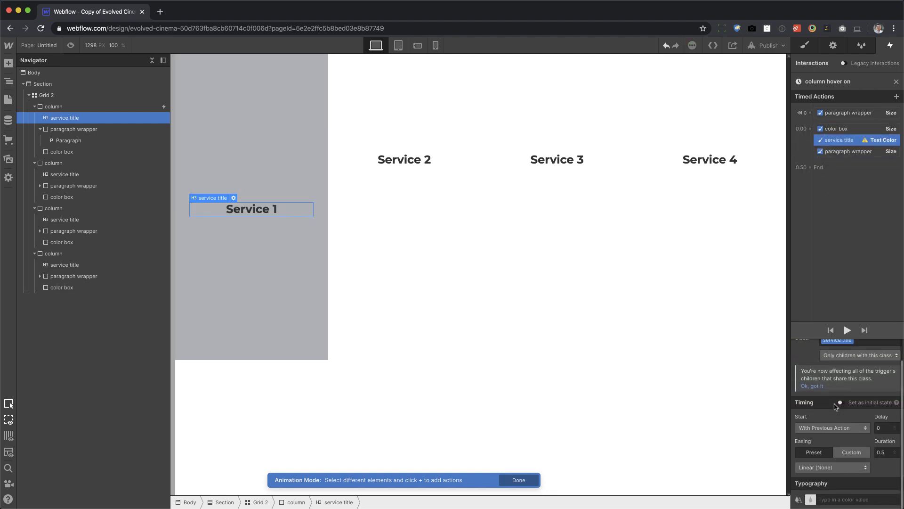
pyautogui.click(824, 467)
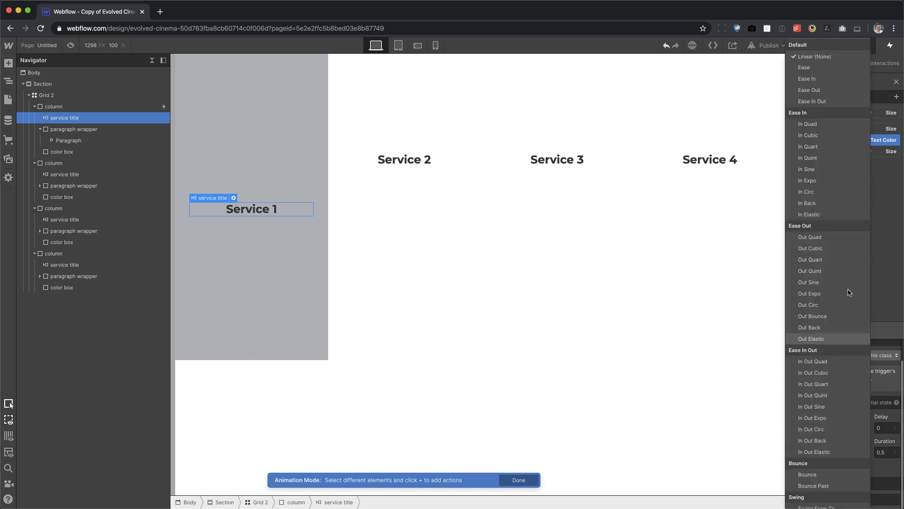
pyautogui.click(827, 272)
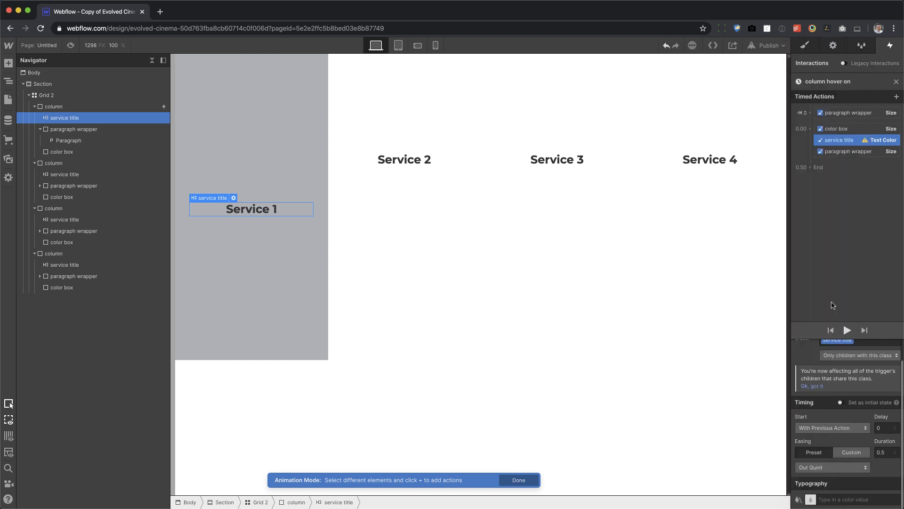
pyautogui.click(812, 499)
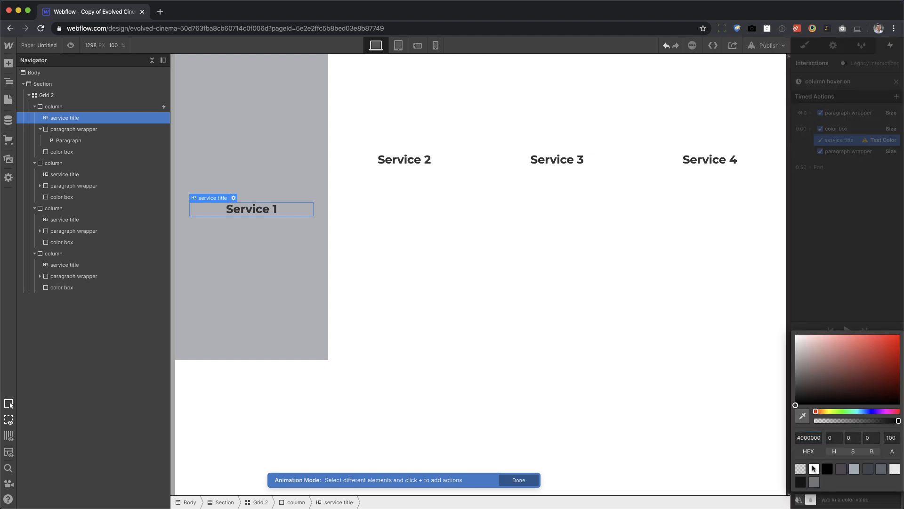
pyautogui.click(814, 468)
pyautogui.click(862, 272)
pyautogui.click(847, 330)
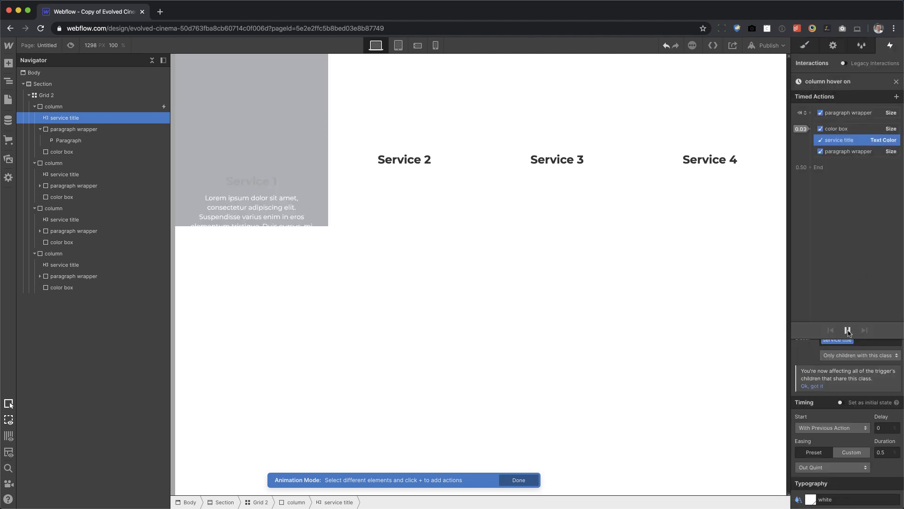
pyautogui.click(848, 332)
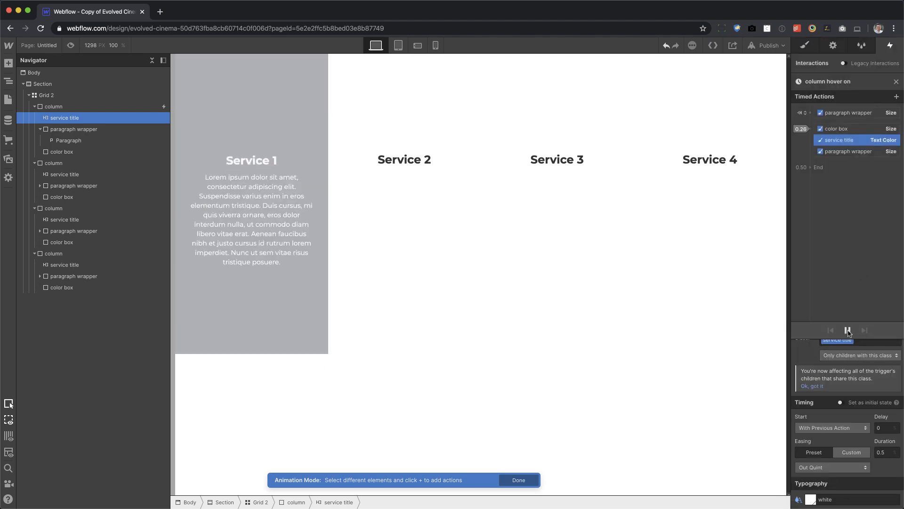
# Close the column hover on animation and set the column's hover-out action to Start an Animation.
pyautogui.click(897, 82)
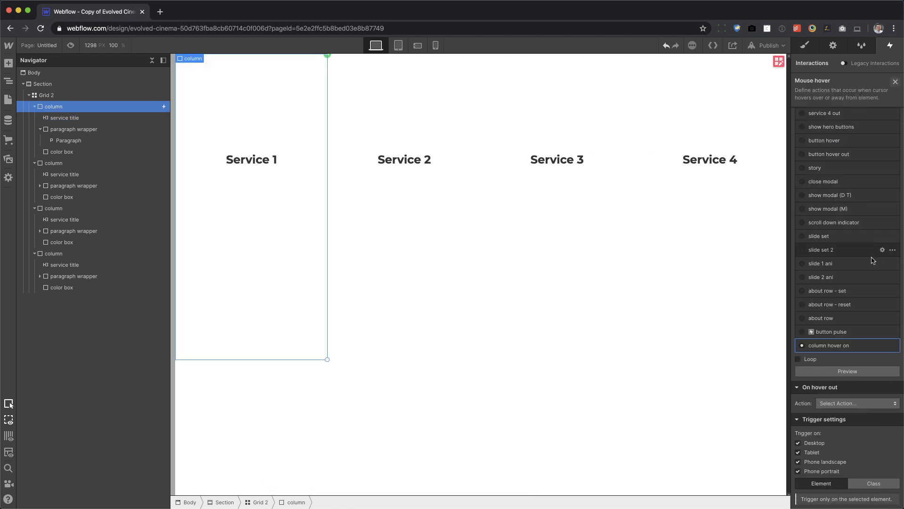
pyautogui.click(846, 403)
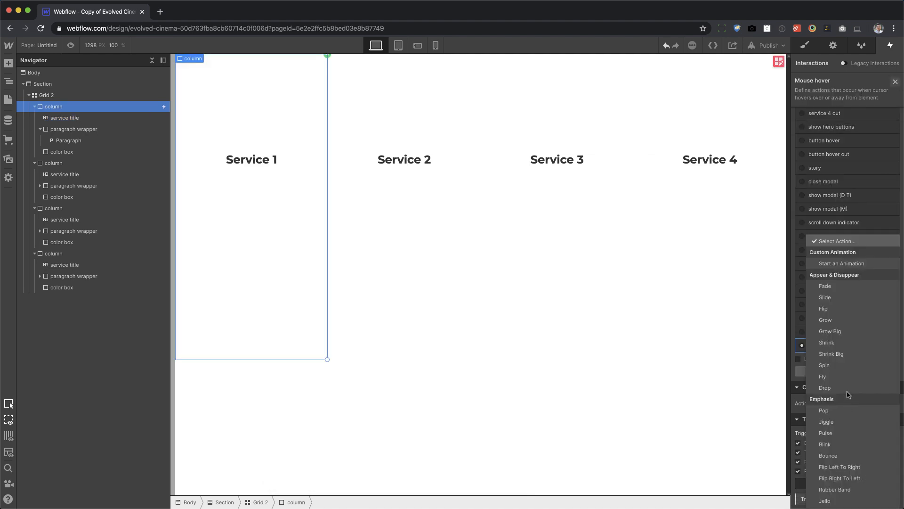
pyautogui.click(850, 262)
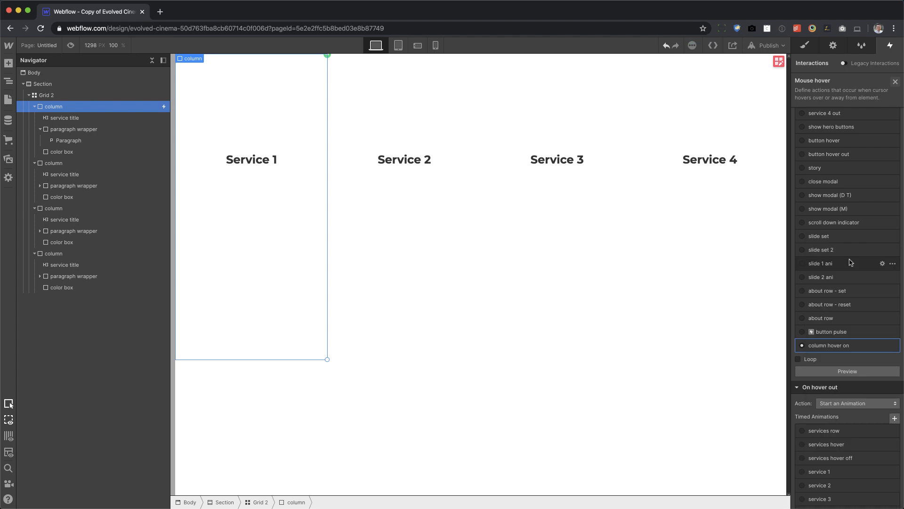
pyautogui.click(894, 418)
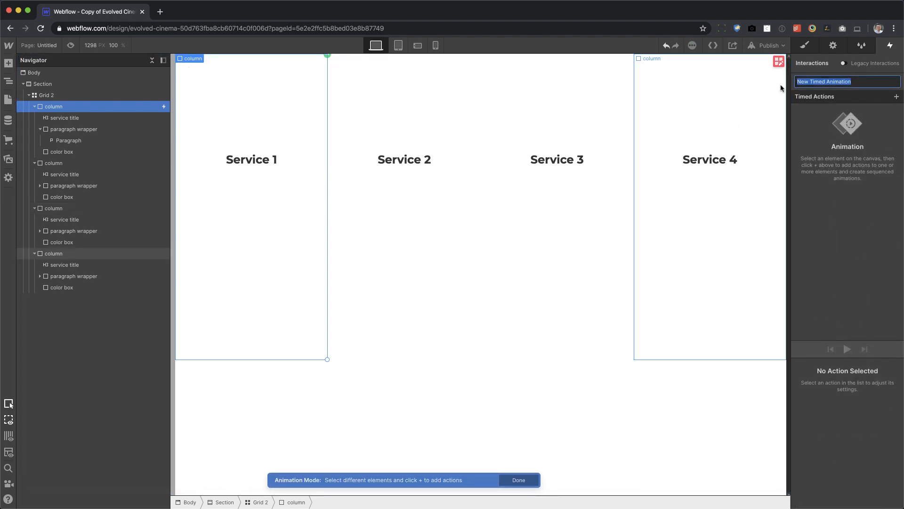
pyautogui.press('Escape')
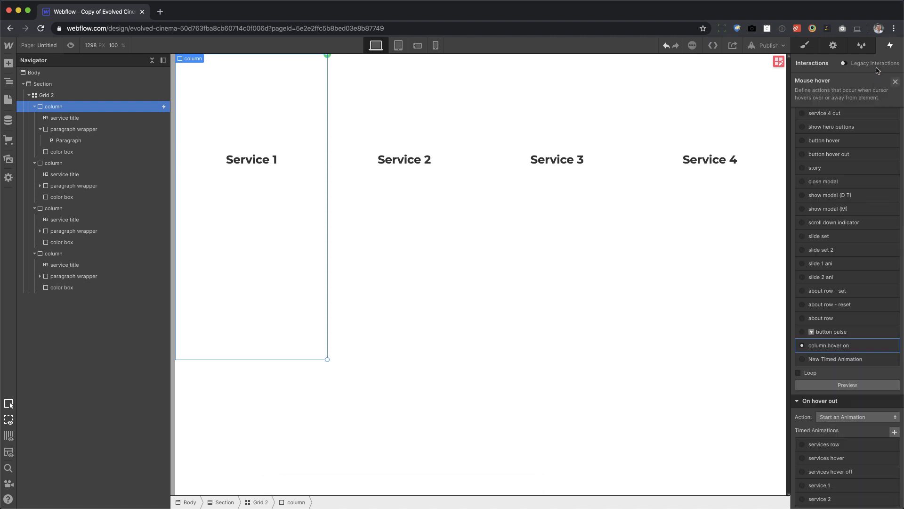
pyautogui.click(892, 359)
pyautogui.click(866, 407)
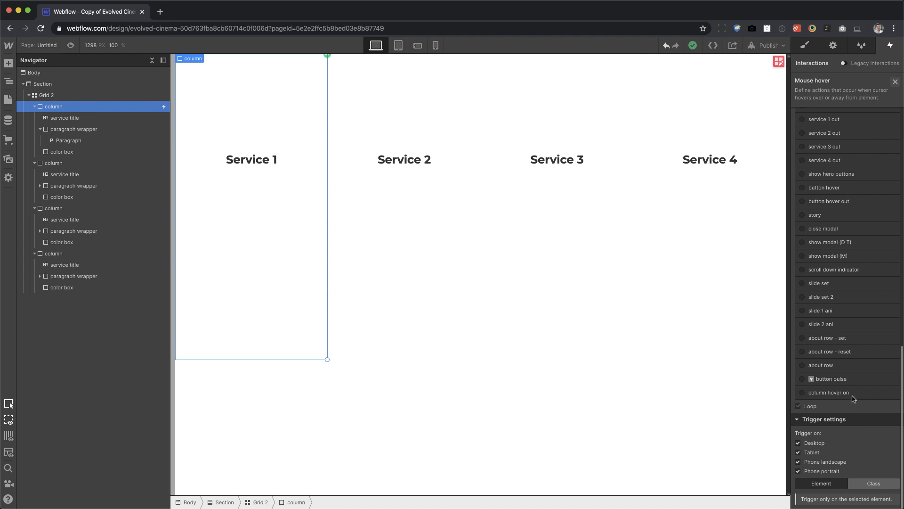
# Duplicate the column hover on animation and rename the copy as column hover out.
pyautogui.click(893, 393)
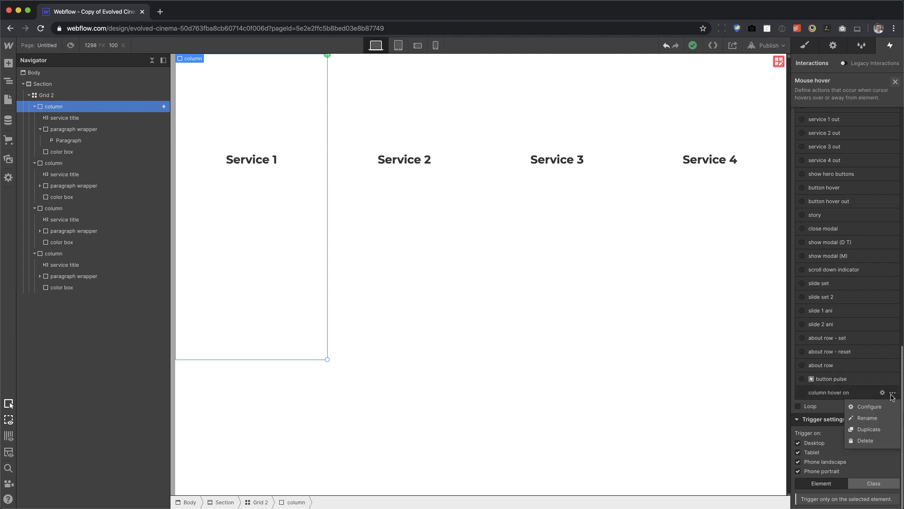
pyautogui.click(869, 429)
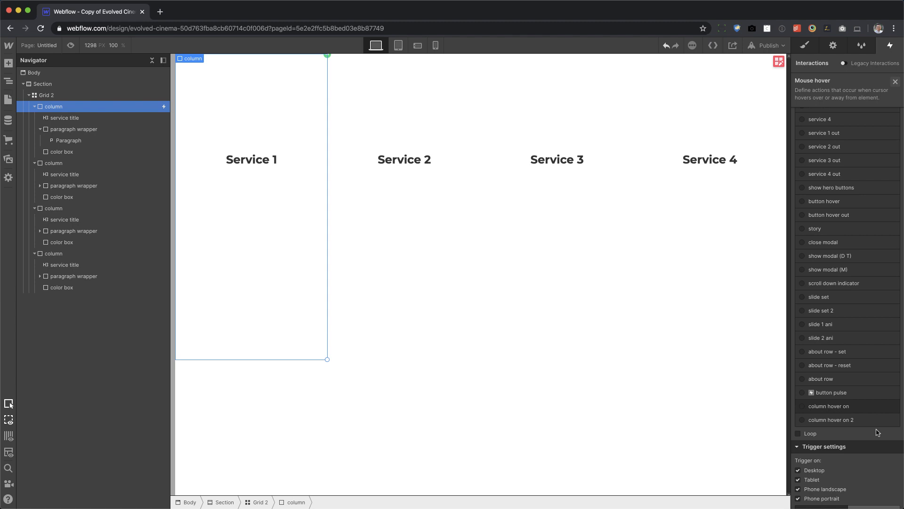
pyautogui.click(845, 422)
pyautogui.click(836, 421)
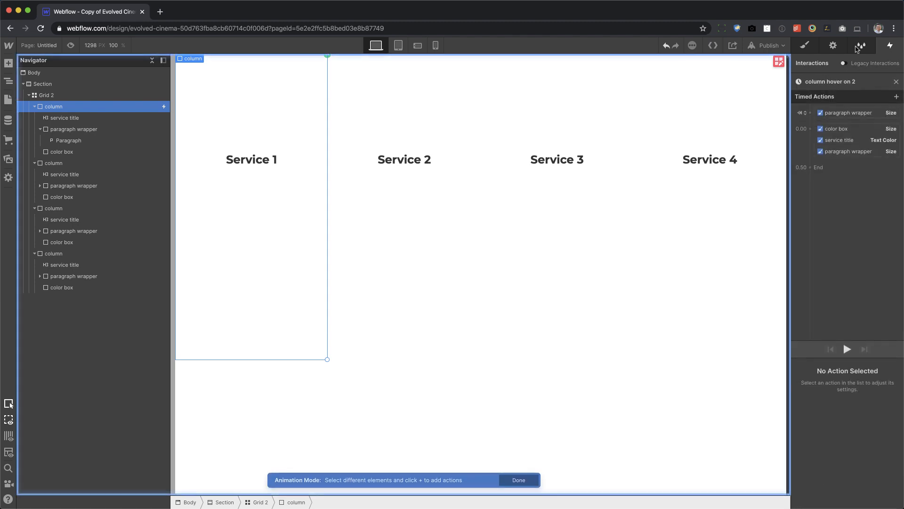
pyautogui.click(838, 82)
pyautogui.click(839, 82)
pyautogui.moveTo(832, 82); pyautogui.dragTo(861, 83)
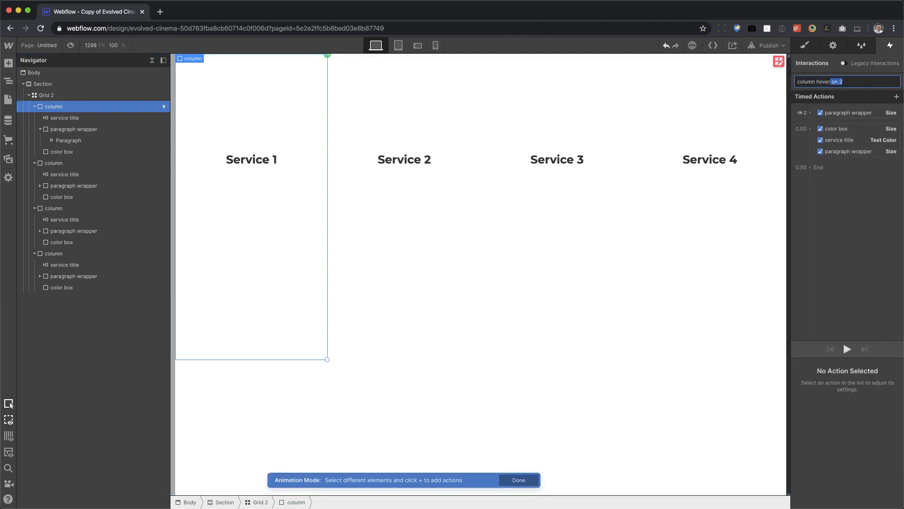
pyautogui.write('out')
pyautogui.press('Return')
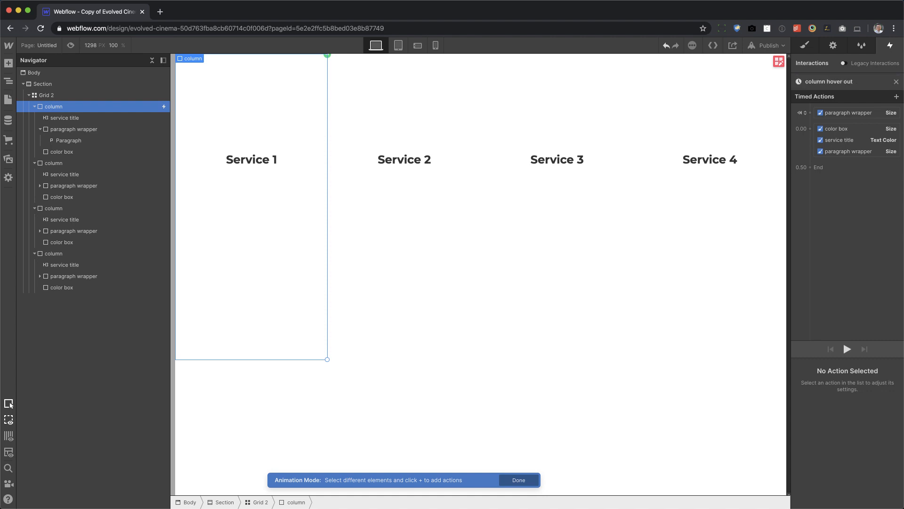
# Delete the paragraph wrapper's initial-state Size action from the column hover out animation.
pyautogui.click(850, 114)
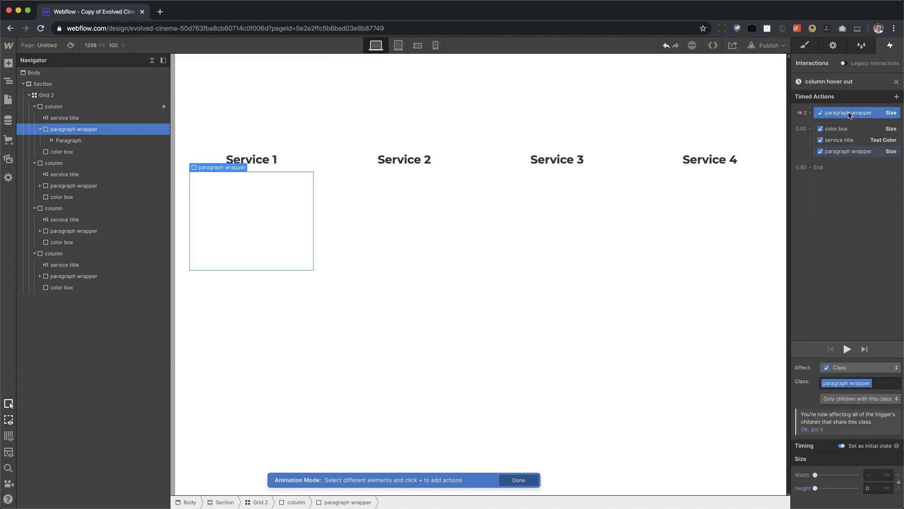
pyautogui.press('Delete')
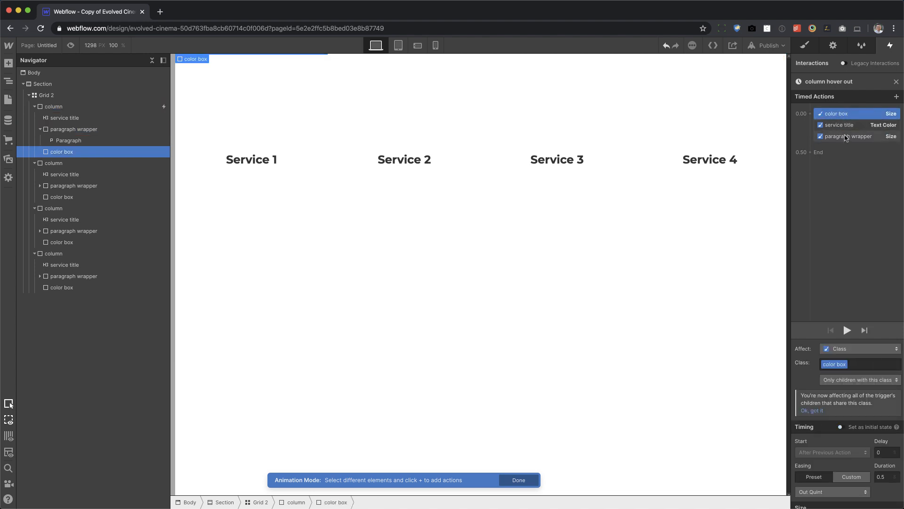
pyautogui.scroll(-2, 850, 438)
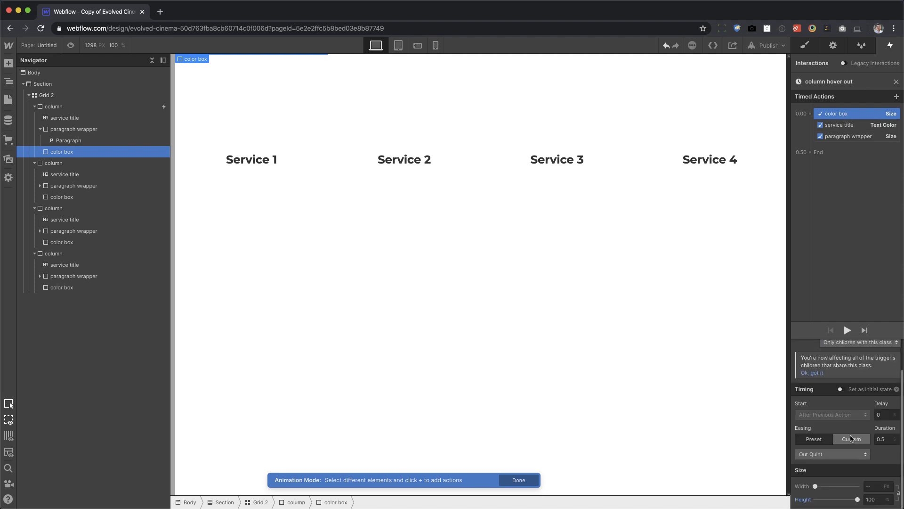
# In the column hover out animation, set the color box height to 0% and the service title's text color to black.
pyautogui.click(871, 500)
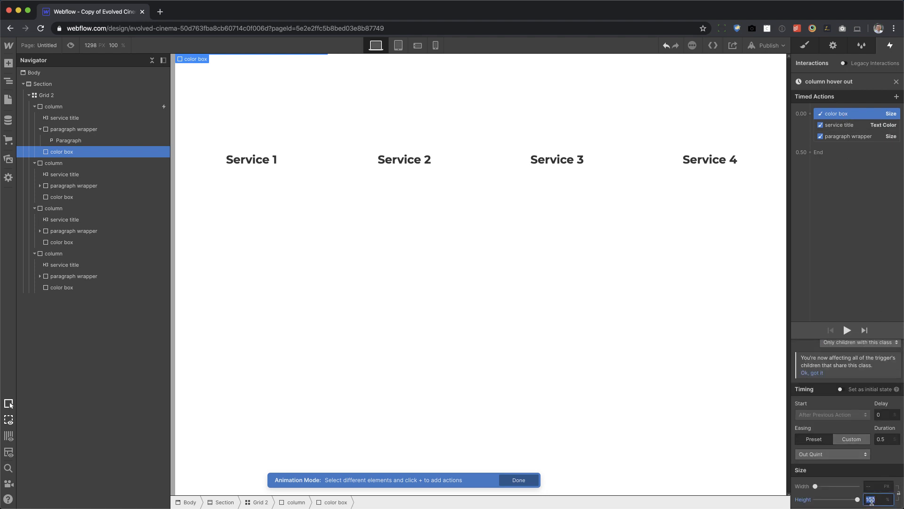
pyautogui.write('0')
pyautogui.click(840, 125)
pyautogui.click(810, 500)
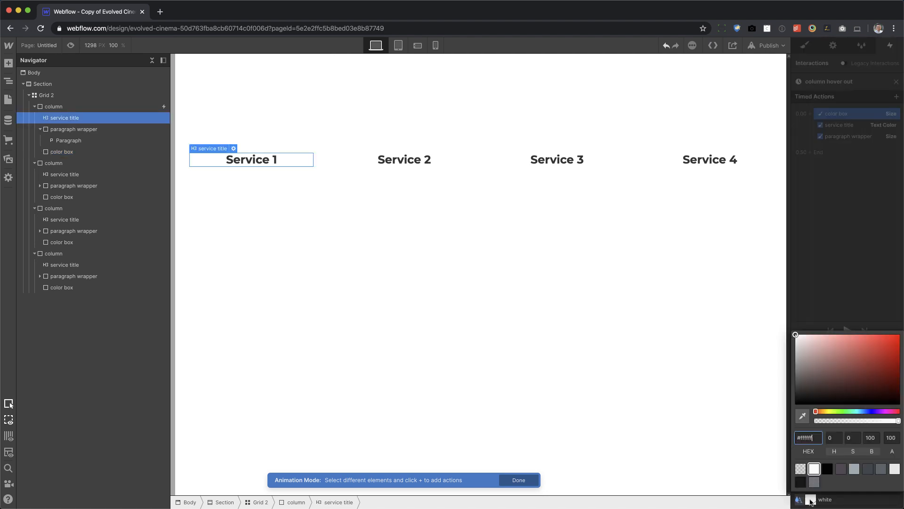
pyautogui.click(828, 469)
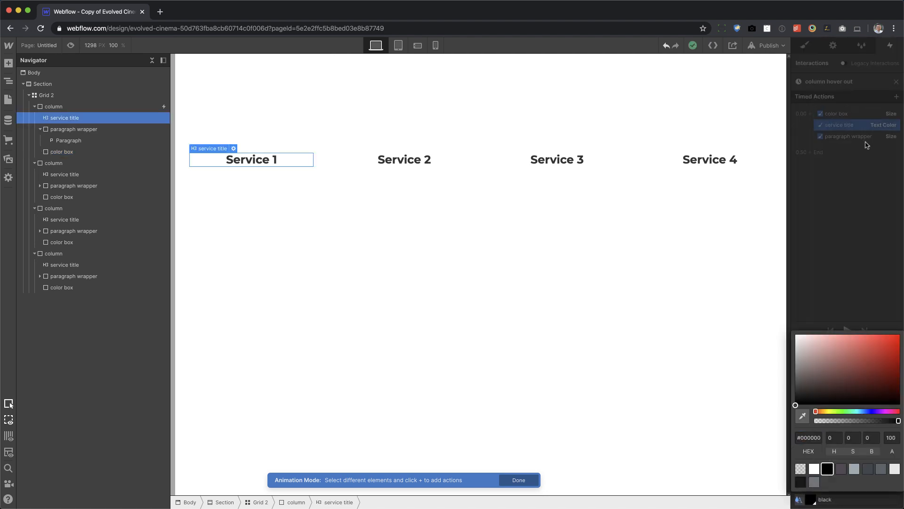
pyautogui.click(868, 146)
# Set the paragraph wrapper's height to 0 px in the hover out animation and preview the Service 1 column's hover effect.
pyautogui.click(853, 136)
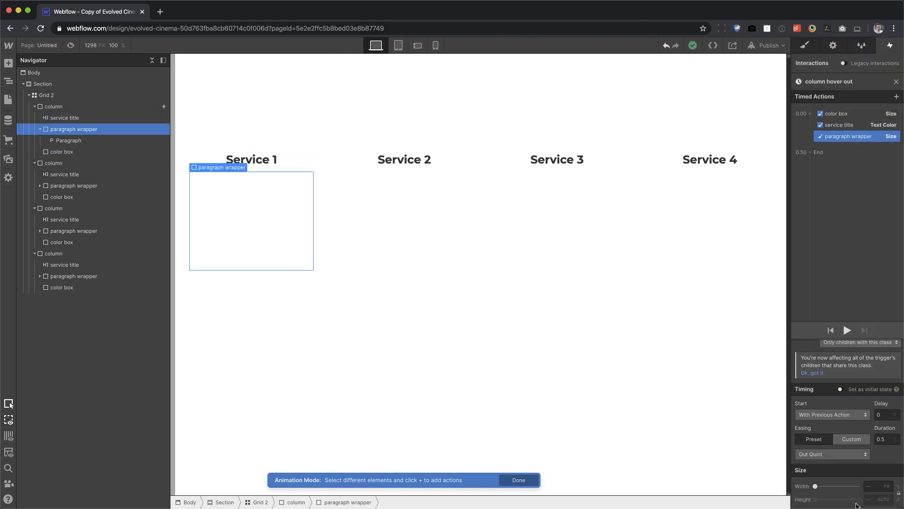
pyautogui.click(883, 499)
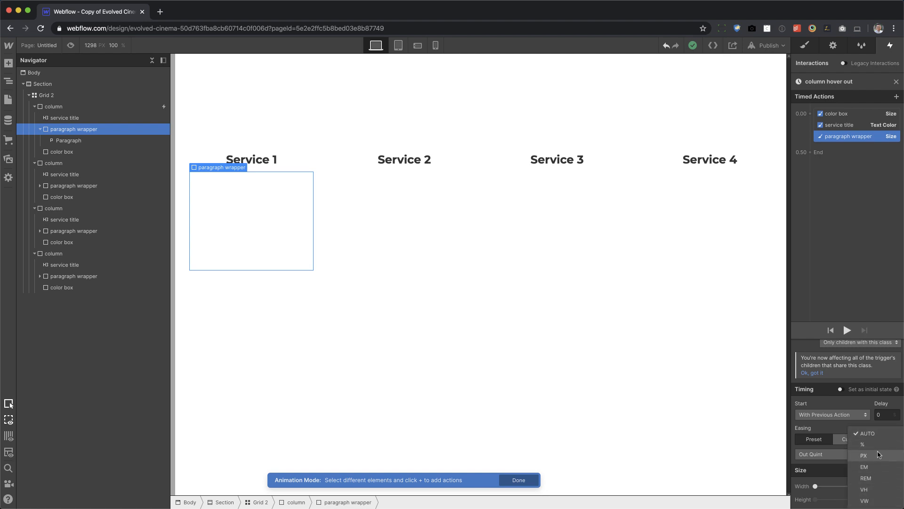
pyautogui.click(876, 456)
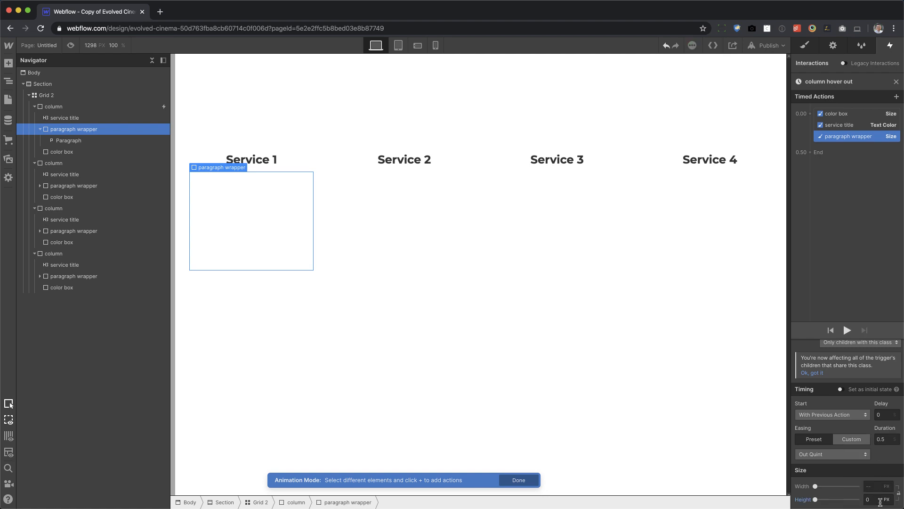
pyautogui.click(874, 499)
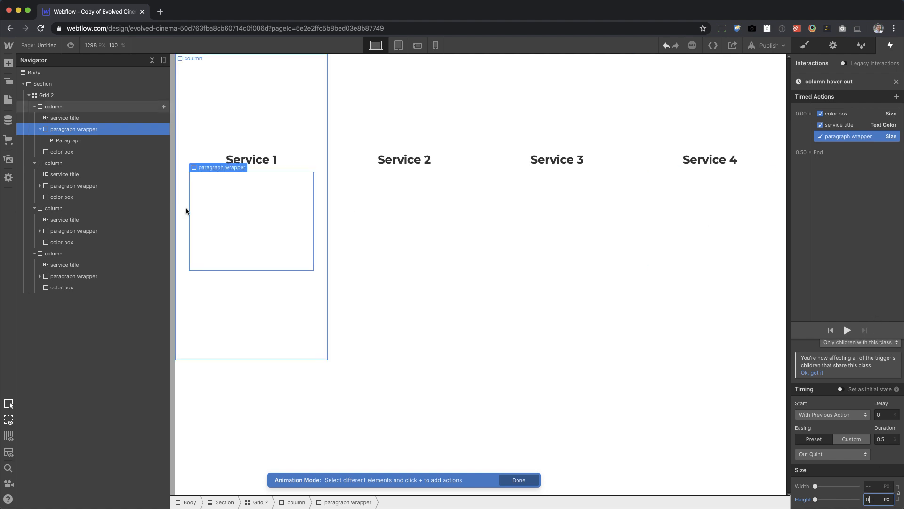
pyautogui.click(71, 45)
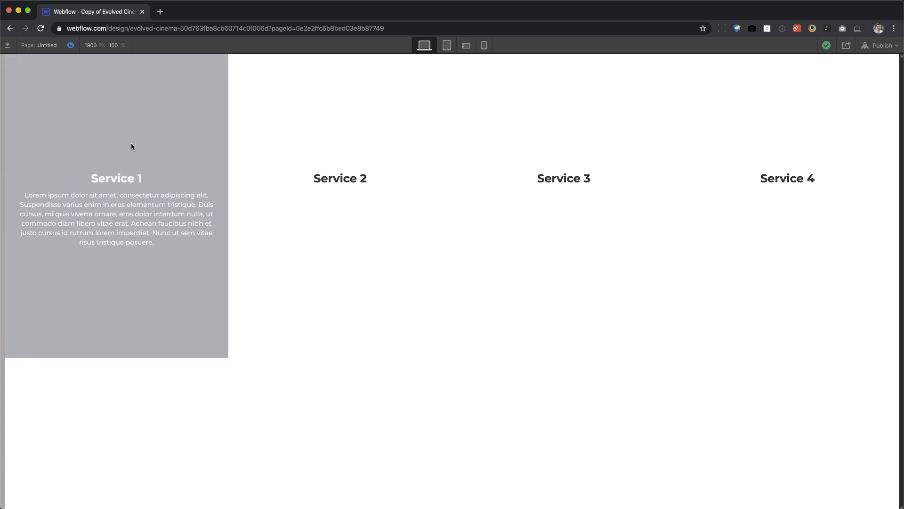
pyautogui.click(71, 46)
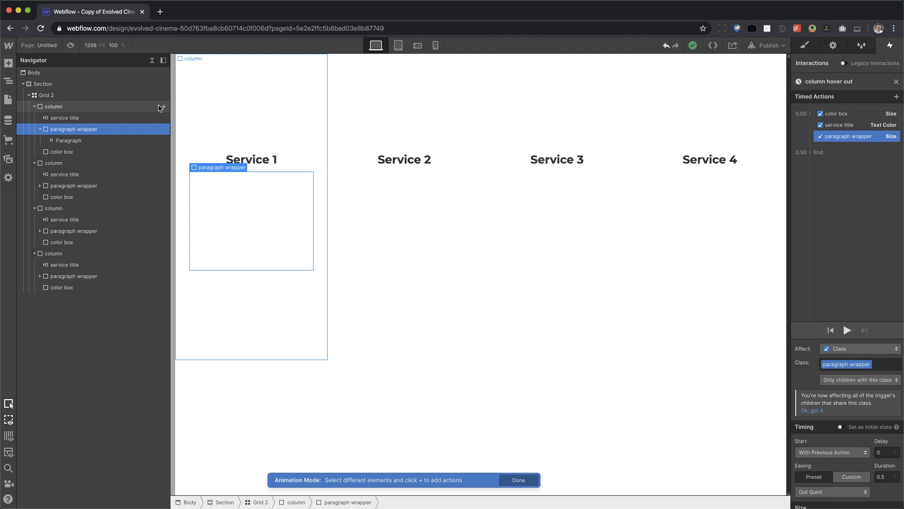
# Review the class targeting options of the paragraph wrapper's Size action and collapse the four columns in the element tree.
pyautogui.click(40, 129)
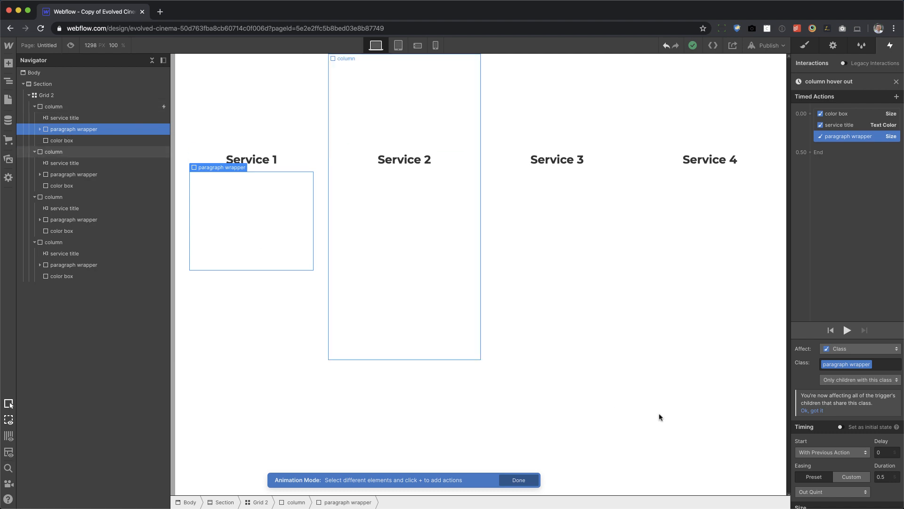
pyautogui.scroll(-1, 838, 414)
pyautogui.scroll(1, 841, 386)
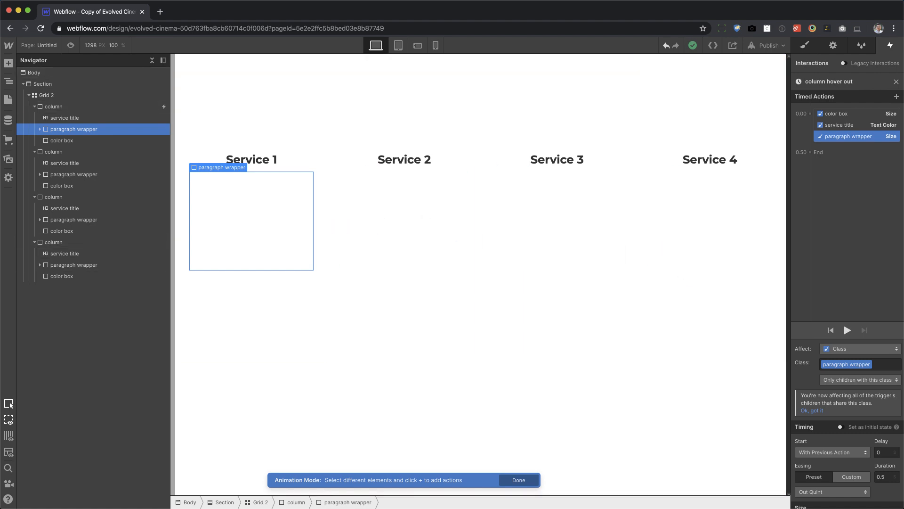
pyautogui.click(875, 379)
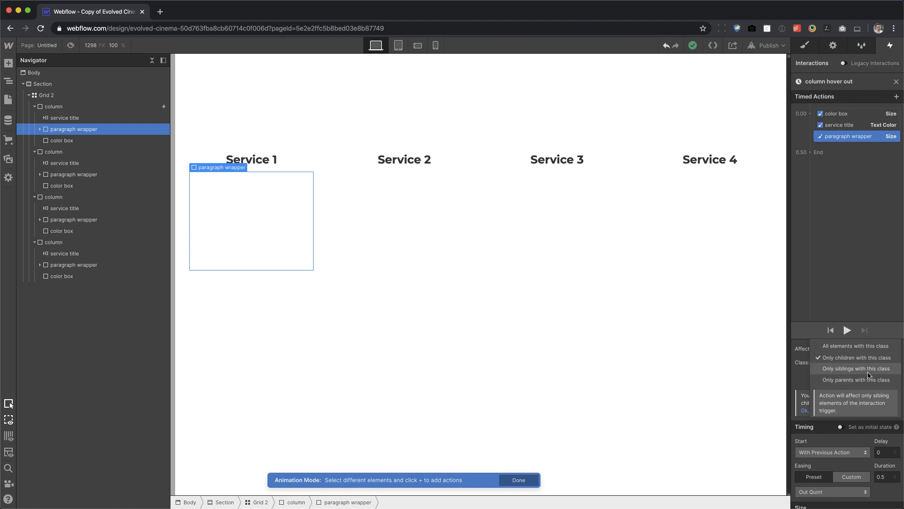
pyautogui.click(36, 107)
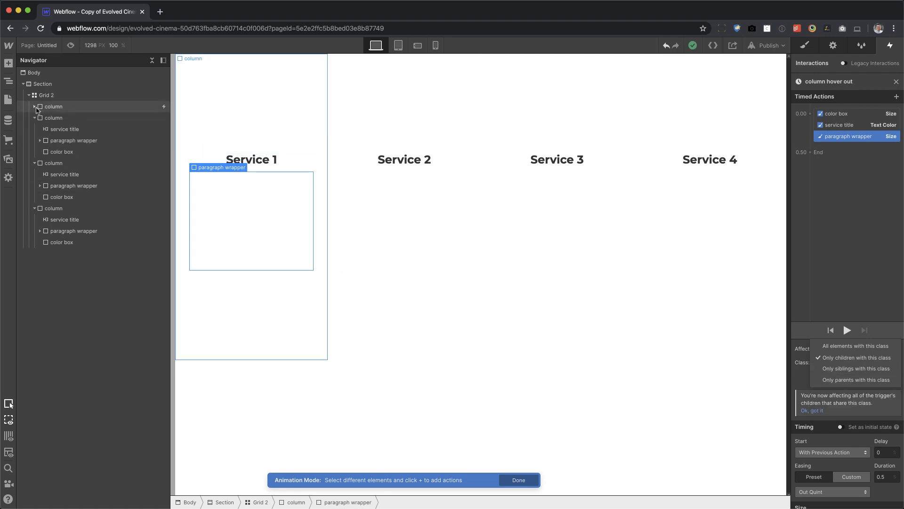
pyautogui.click(35, 117)
pyautogui.click(34, 129)
pyautogui.click(34, 140)
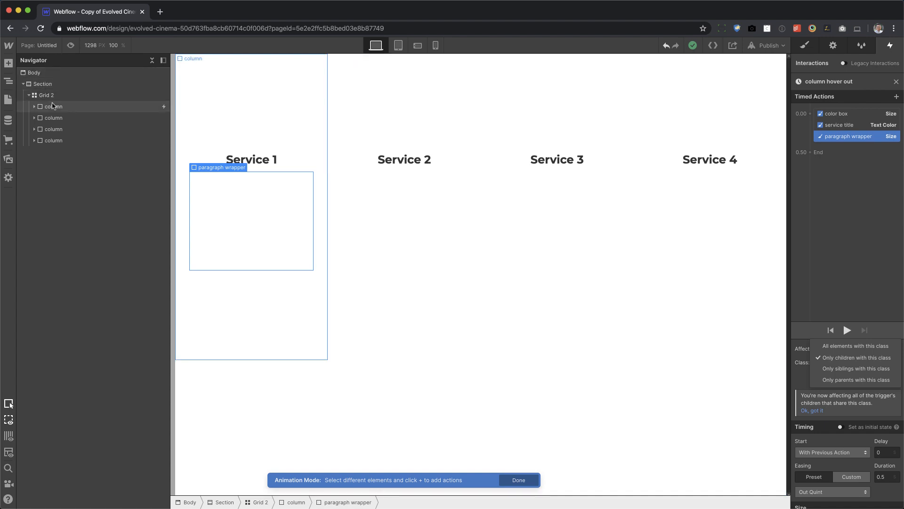
pyautogui.click(879, 413)
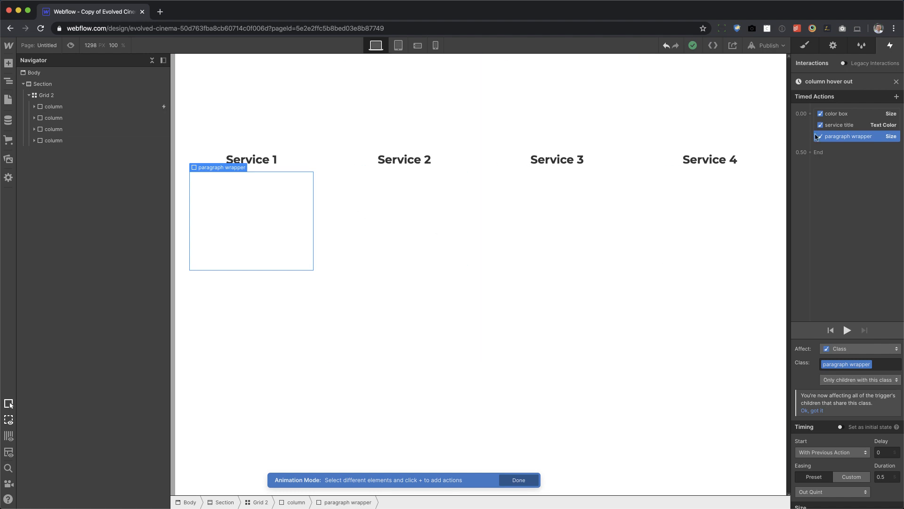
# Close the column hover out animation, apply the mouse hover trigger to the column class, and preview the page.
pyautogui.click(896, 82)
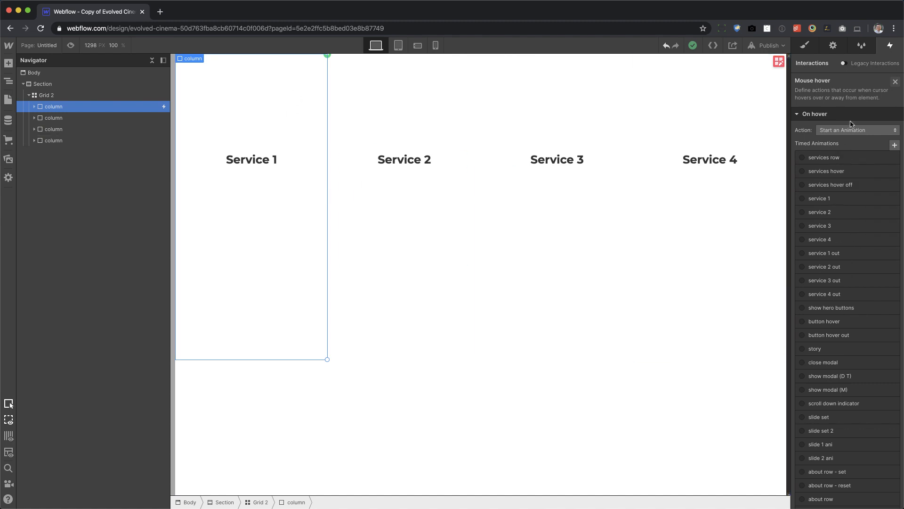
pyautogui.scroll(-12, 868, 197)
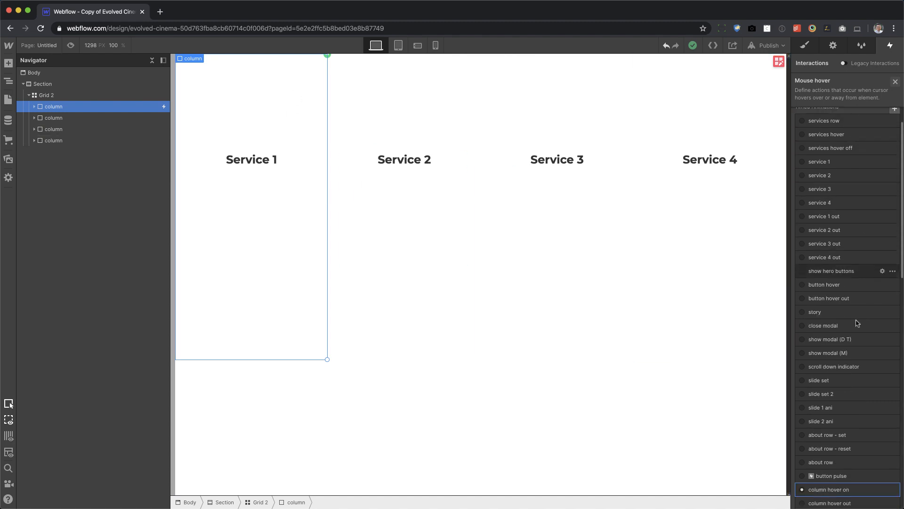
pyautogui.scroll(-2, 854, 405)
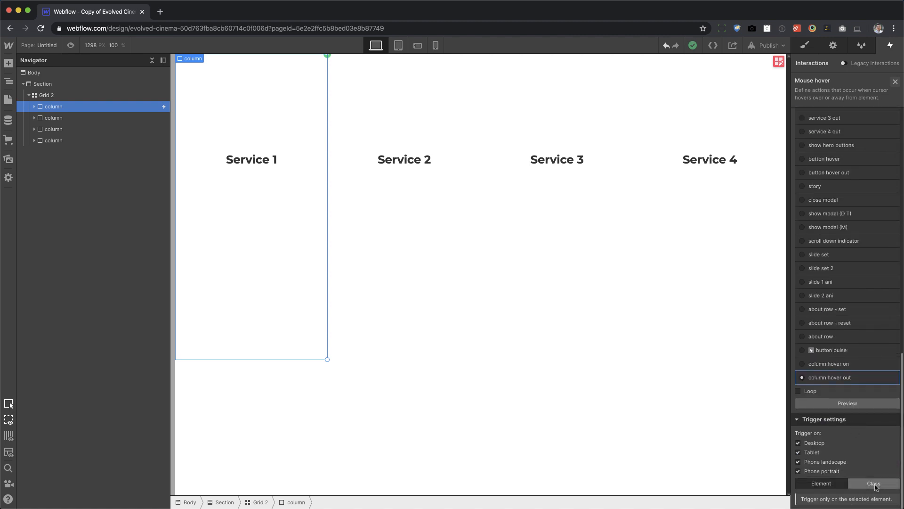
pyautogui.click(877, 487)
pyautogui.scroll(-1, 877, 487)
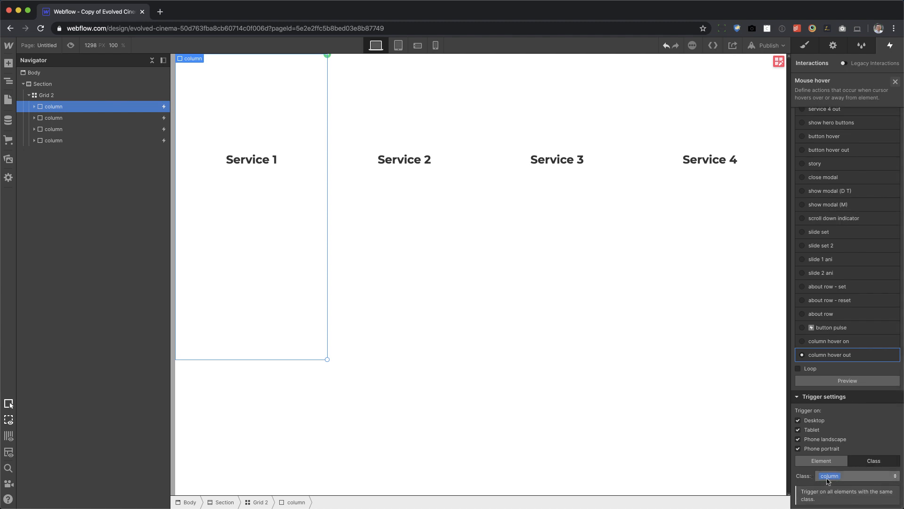
pyautogui.scroll(10, 823, 435)
pyautogui.moveTo(837, 352)
pyautogui.scroll(-10, 847, 354)
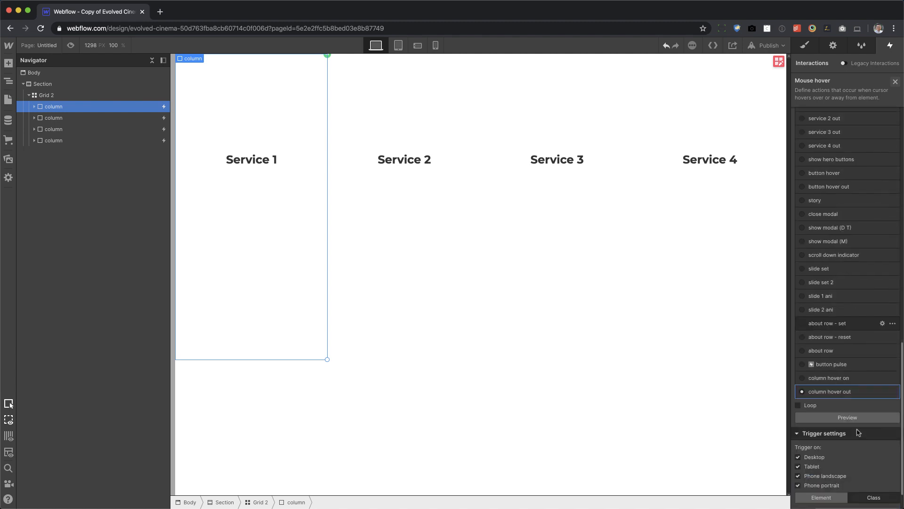
pyautogui.click(862, 355)
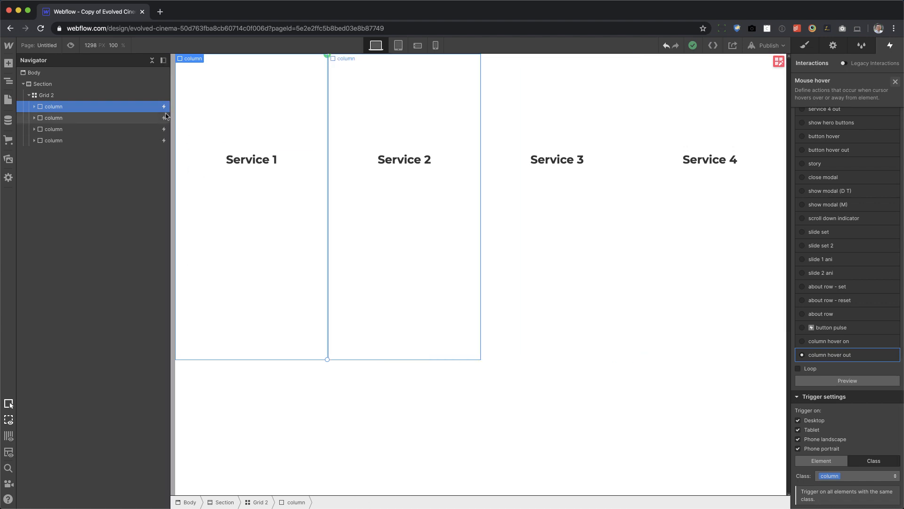
pyautogui.click(71, 46)
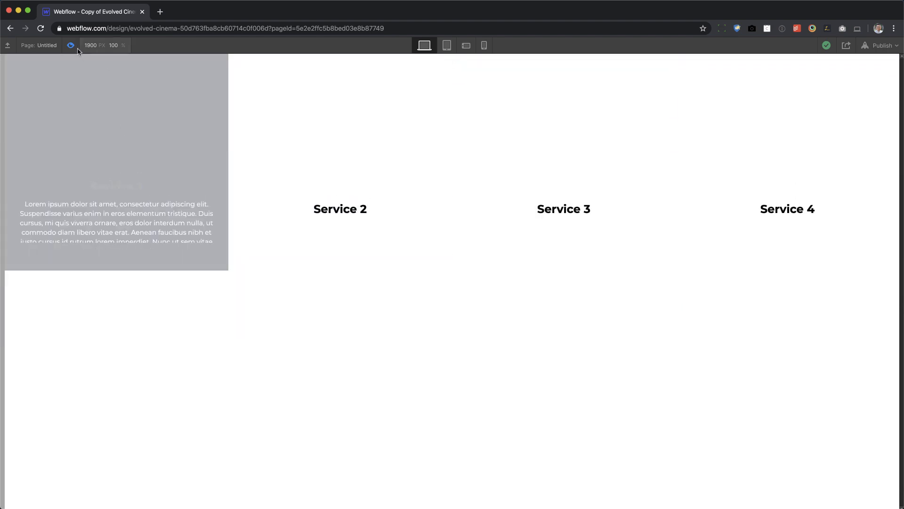
pyautogui.click(71, 45)
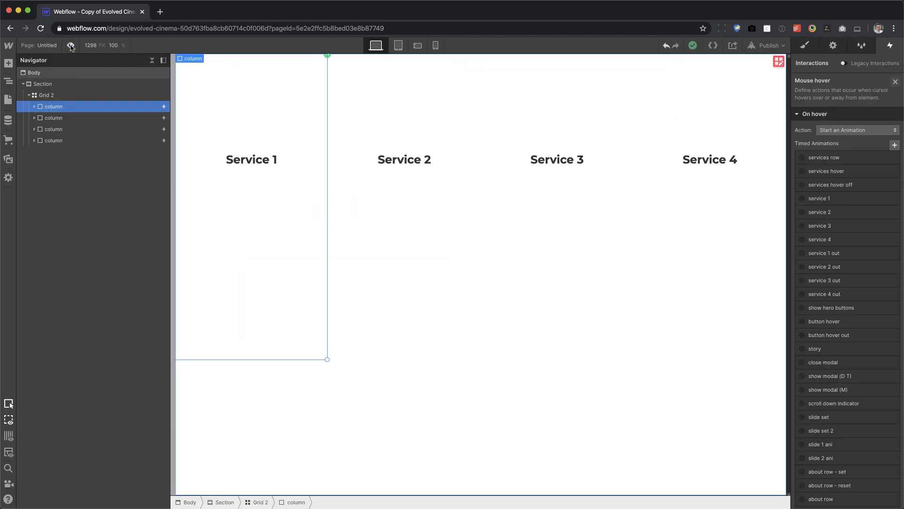
# Copy the services bg block from the services section of the Home page and return to the Untitled page.
pyautogui.click(805, 47)
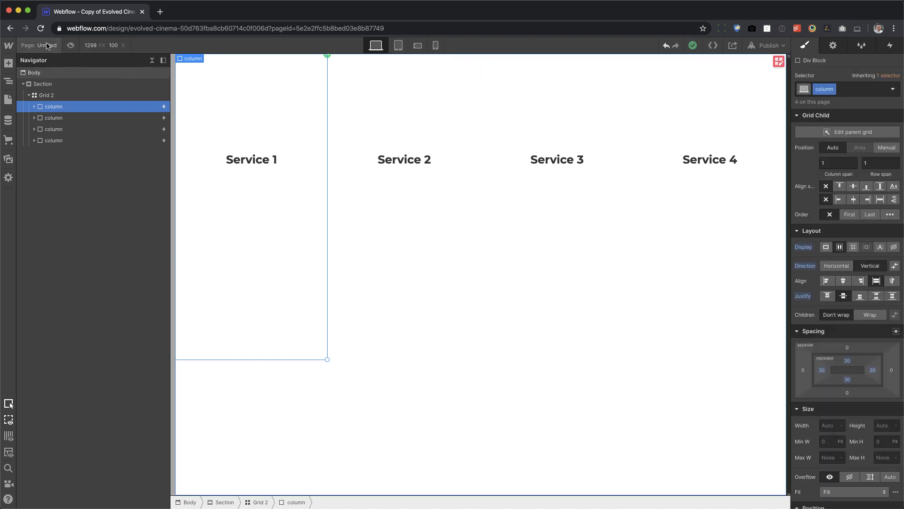
pyautogui.click(8, 100)
pyautogui.click(45, 116)
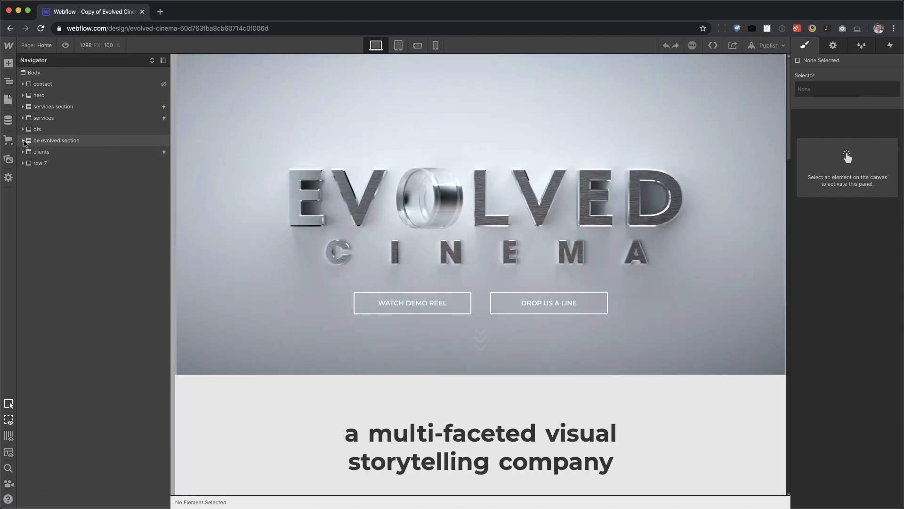
pyautogui.click(22, 118)
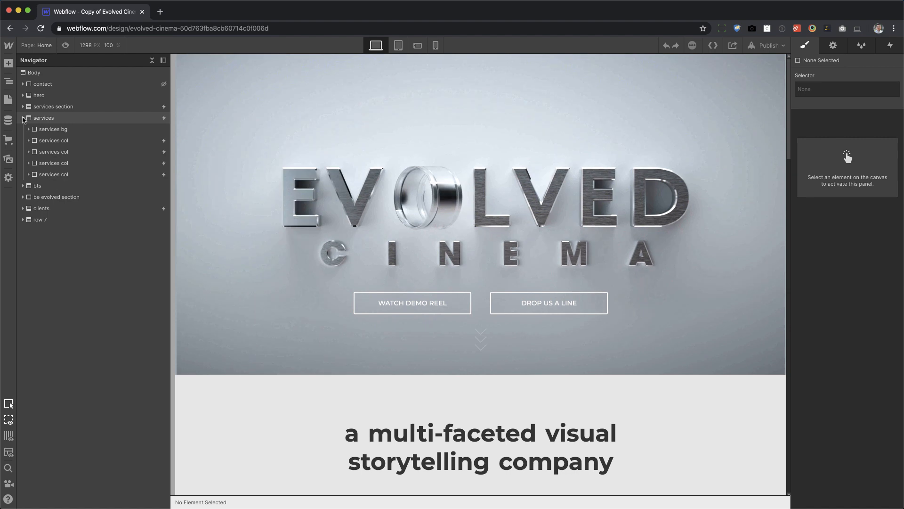
pyautogui.click(53, 129)
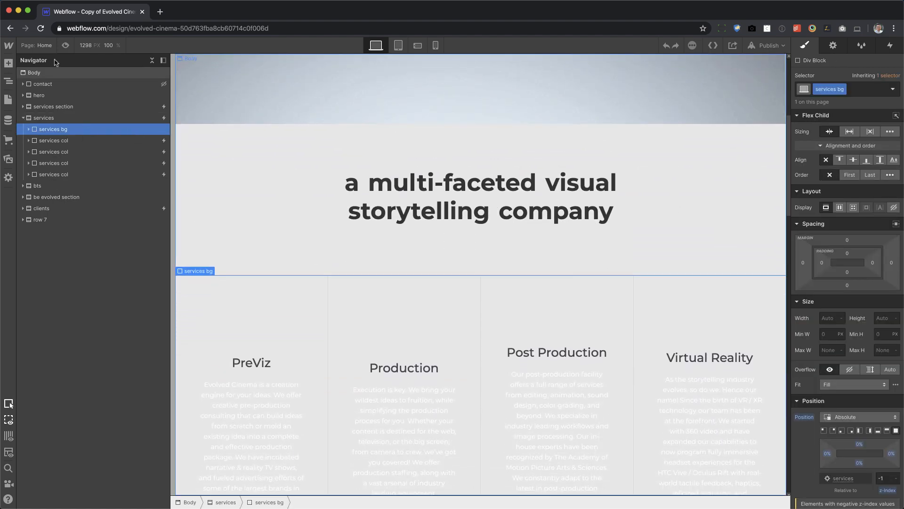
pyautogui.click(37, 45)
pyautogui.click(55, 147)
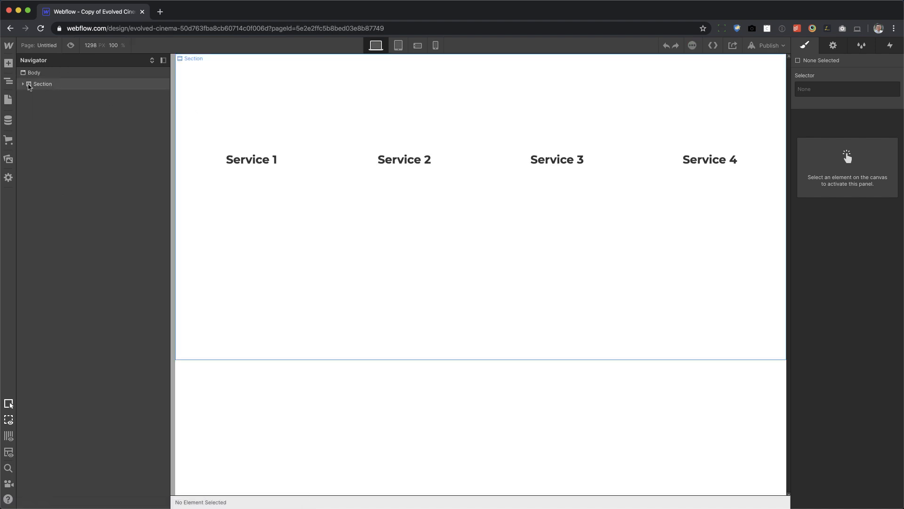
# Paste the copied services bg block into the Section below Grid 2.
pyautogui.click(46, 83)
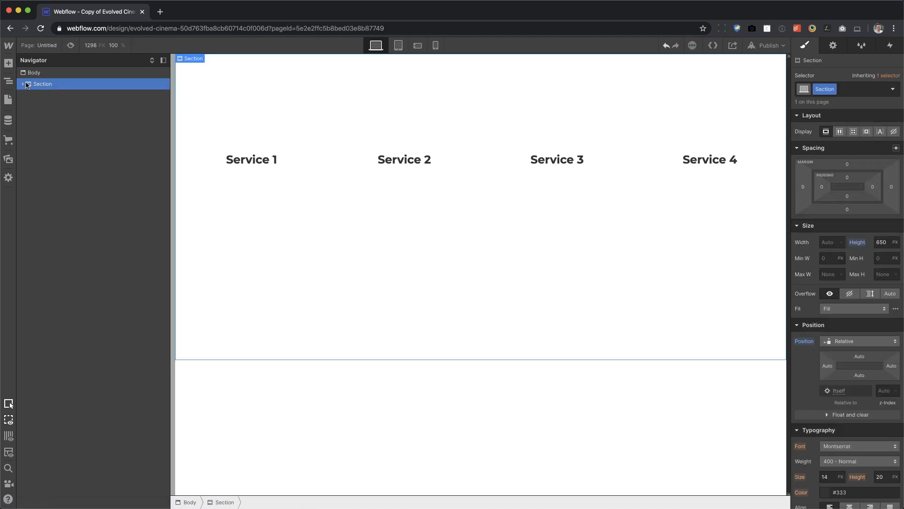
pyautogui.click(23, 84)
pyautogui.click(47, 106)
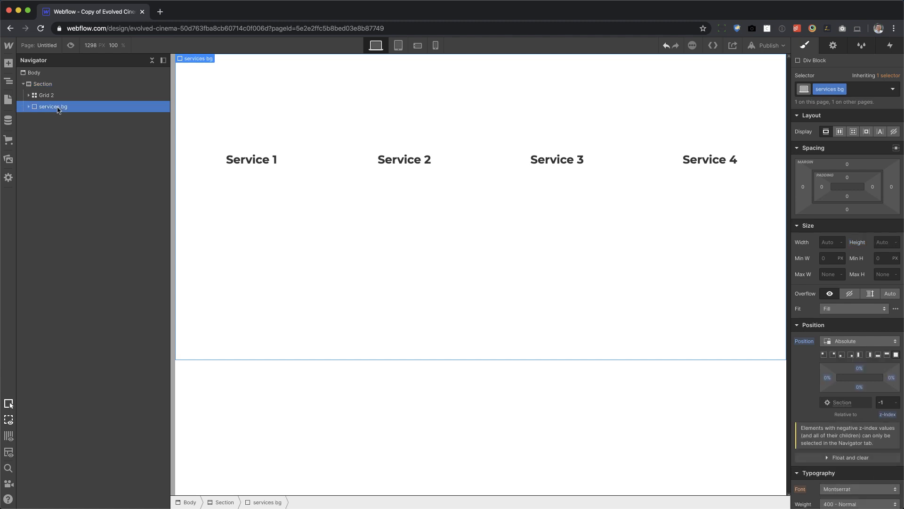
# Examine the Section's positioning and the services bg block's position, z-index, opacity and filter settings.
pyautogui.click(49, 84)
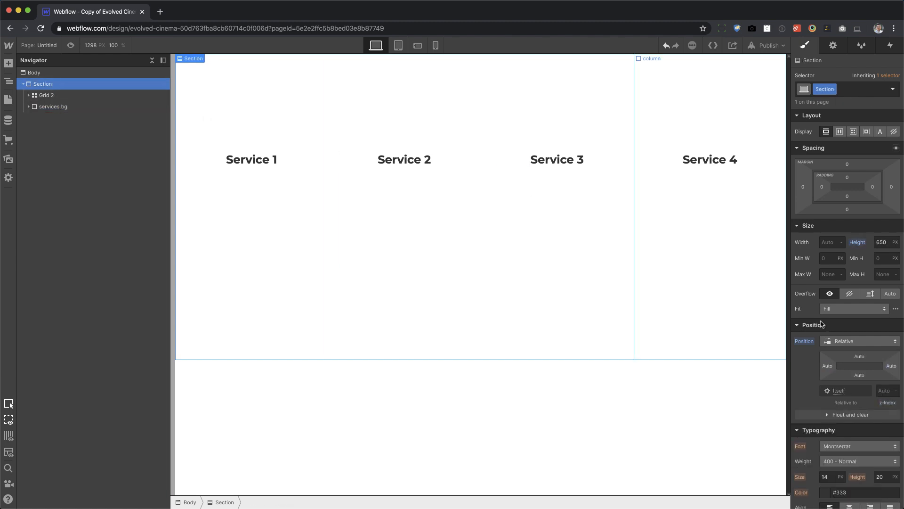
pyautogui.click(63, 107)
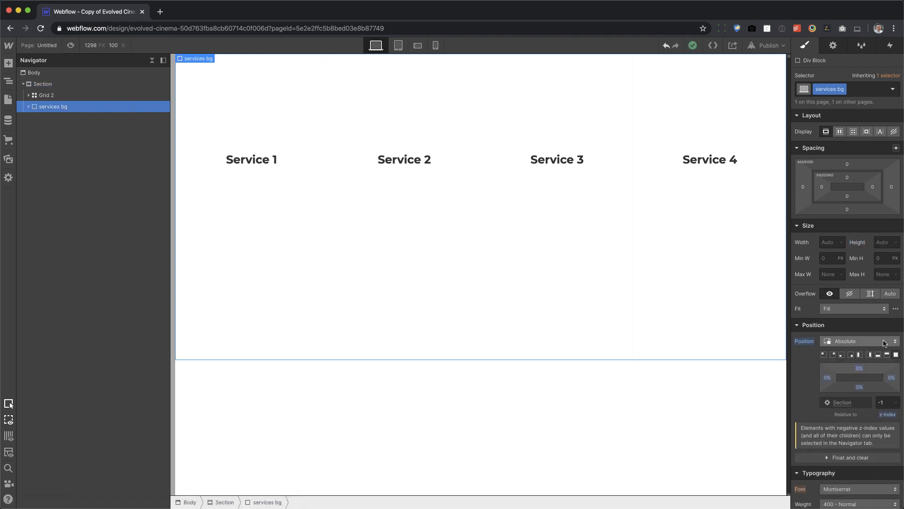
pyautogui.scroll(-2, 884, 342)
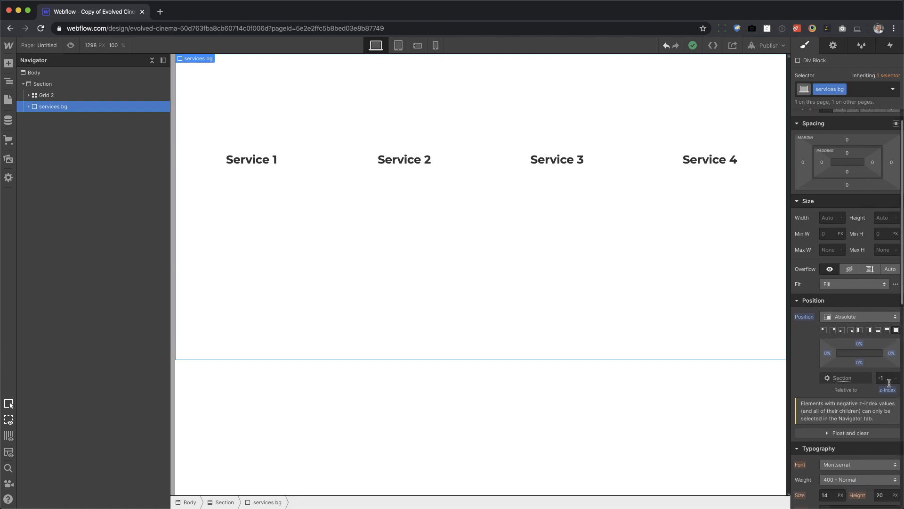
pyautogui.scroll(-10, 889, 382)
pyautogui.scroll(-3, 890, 382)
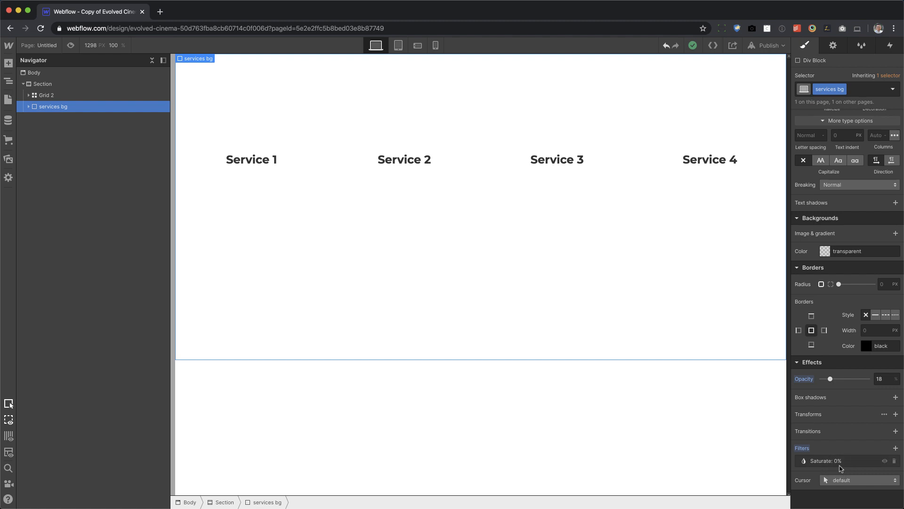
pyautogui.scroll(8, 837, 457)
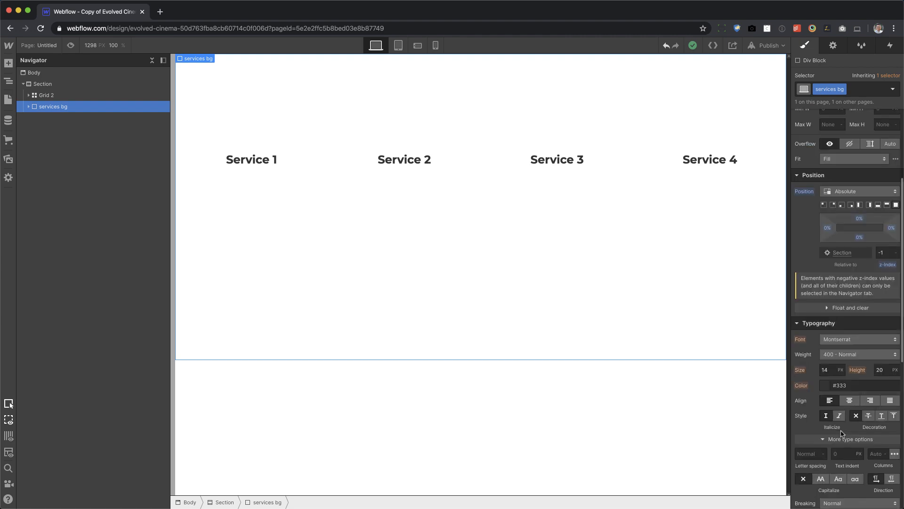
# Expand the services bg block's children and add another mouse hover trigger to the first column of Grid 2.
pyautogui.scroll(3, 842, 433)
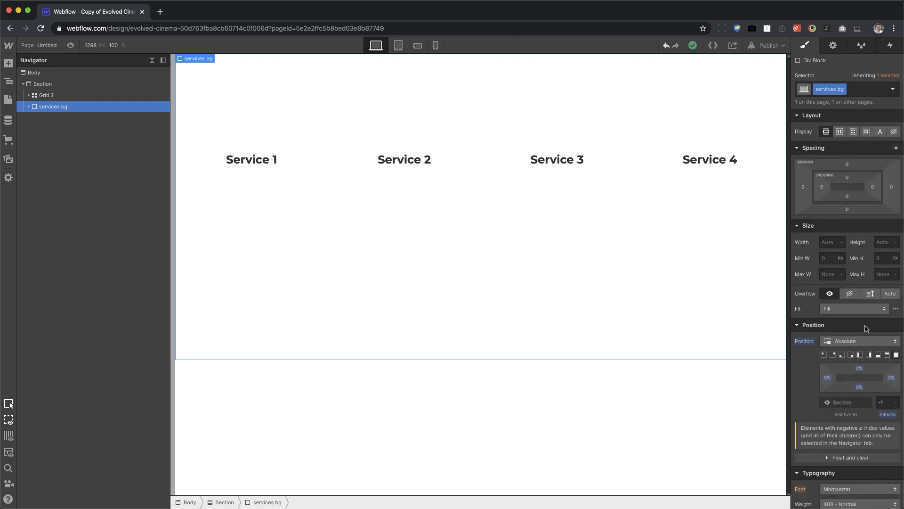
pyautogui.click(29, 107)
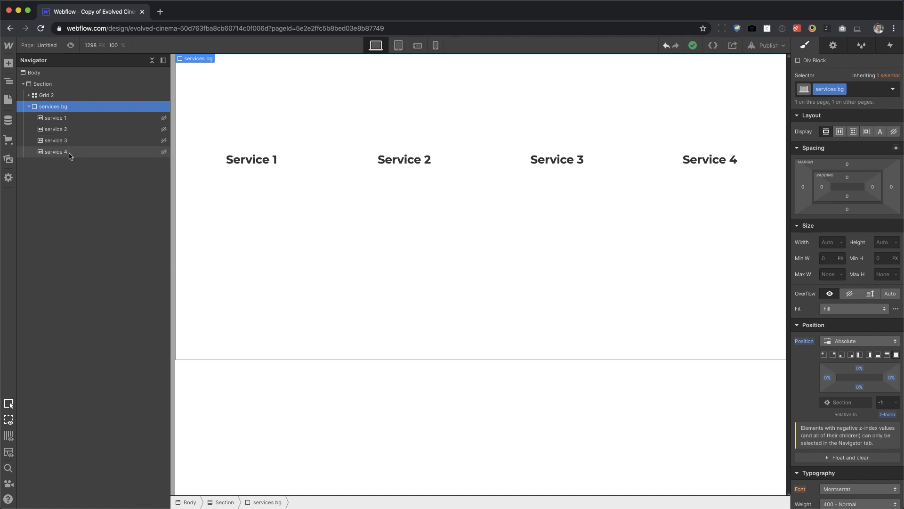
pyautogui.click(251, 95)
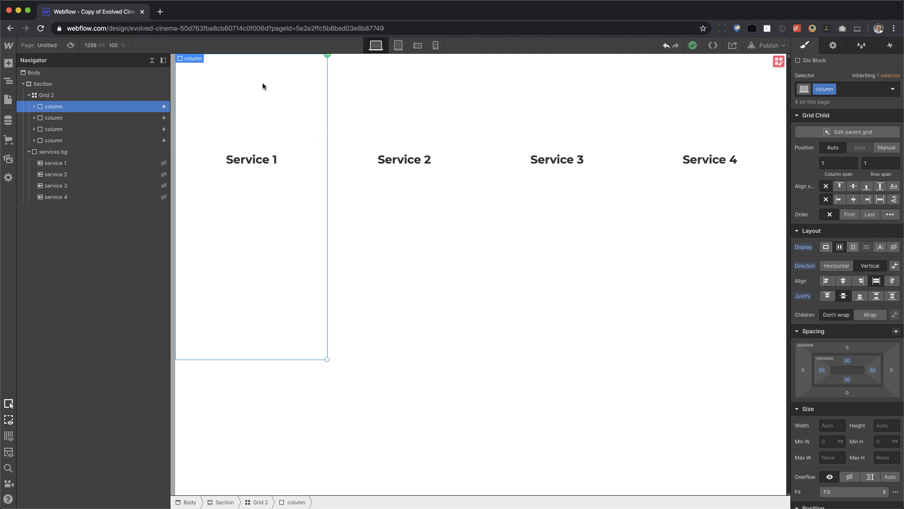
pyautogui.click(890, 45)
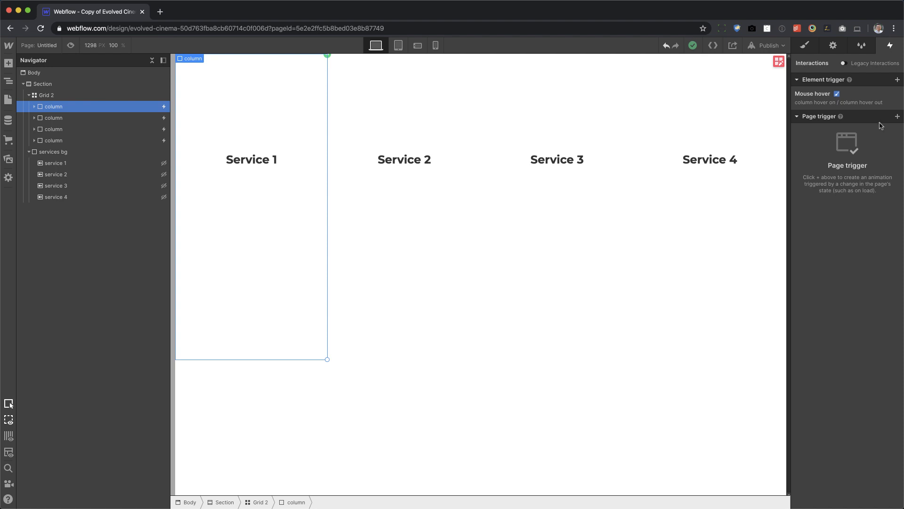
pyautogui.click(897, 80)
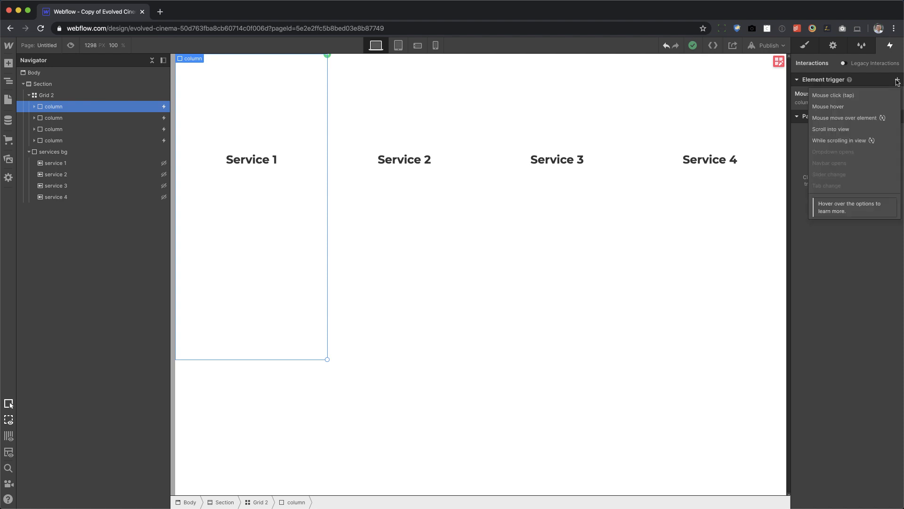
pyautogui.click(856, 108)
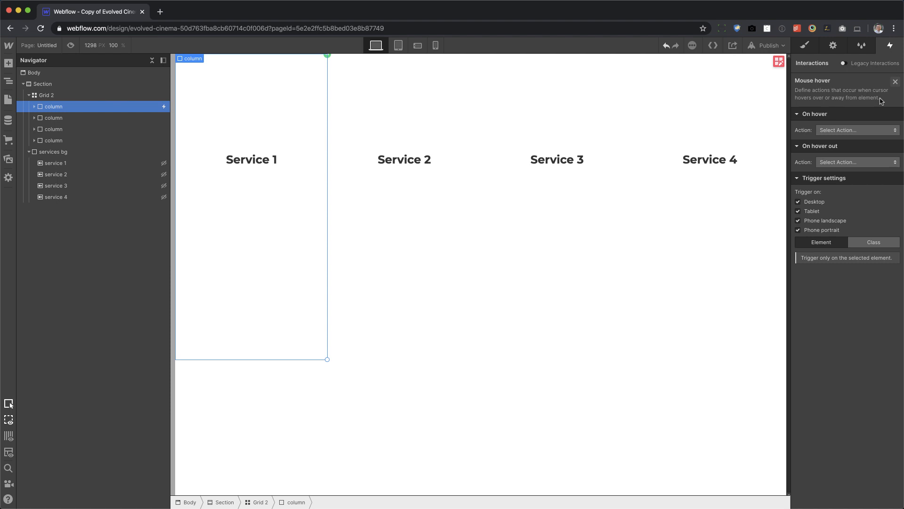
# Create a new timed animation named "service 1" for the first column's on-hover action.
pyautogui.click(844, 130)
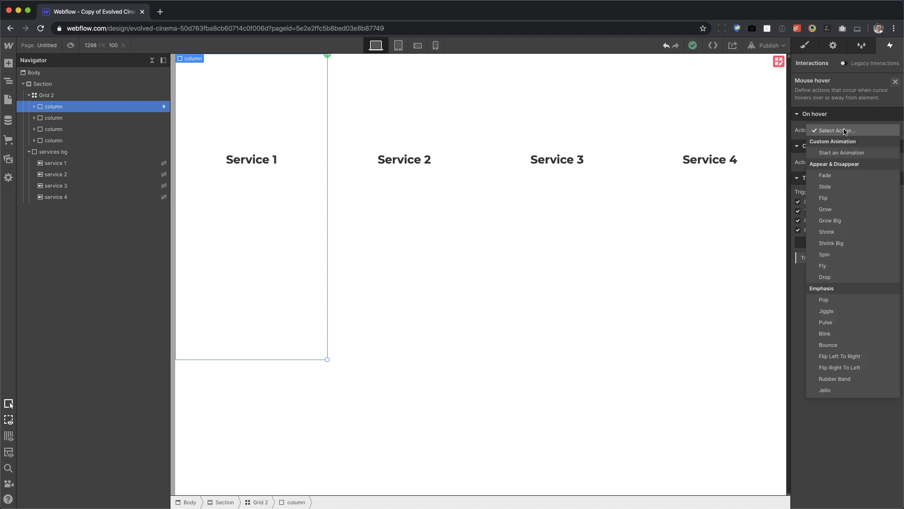
pyautogui.click(841, 153)
pyautogui.click(894, 145)
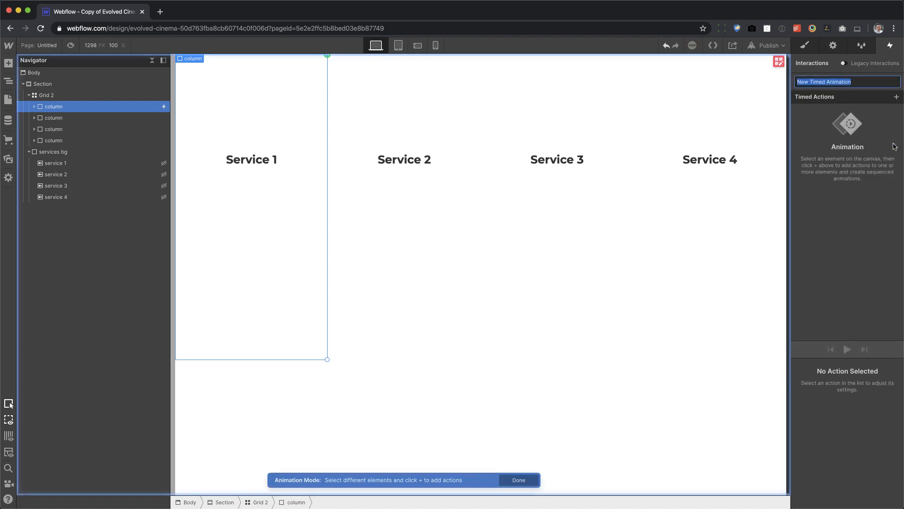
pyautogui.write('ser')
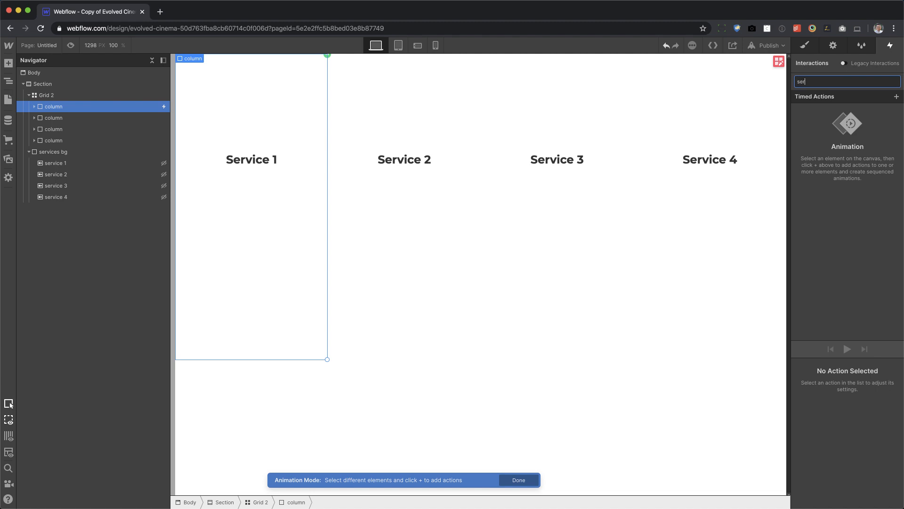
pyautogui.write('vice 1')
pyautogui.press('Return')
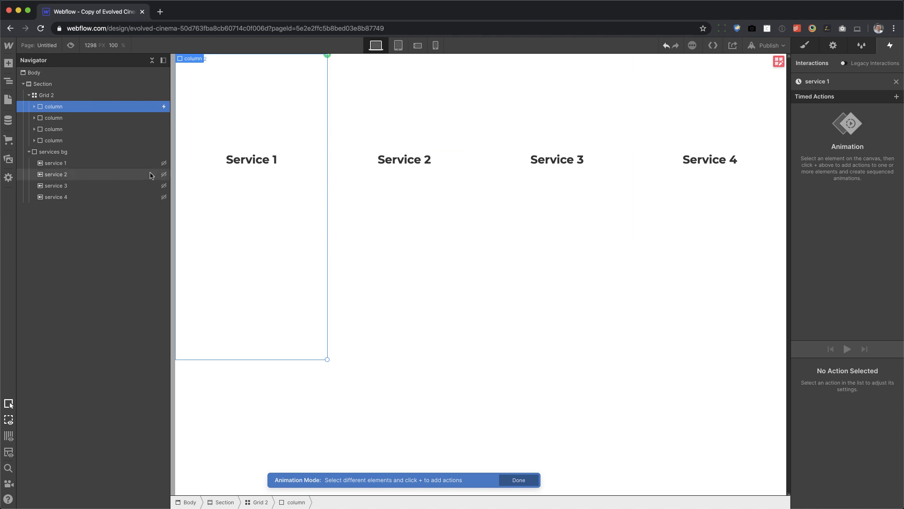
# Add a Hide/Show action for the service 1 image, set as initial state with display none.
pyautogui.click(82, 163)
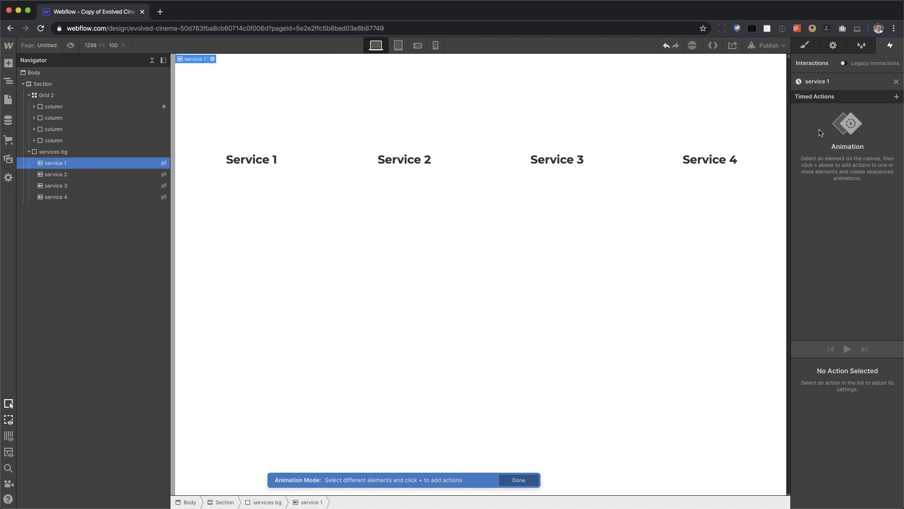
pyautogui.click(896, 97)
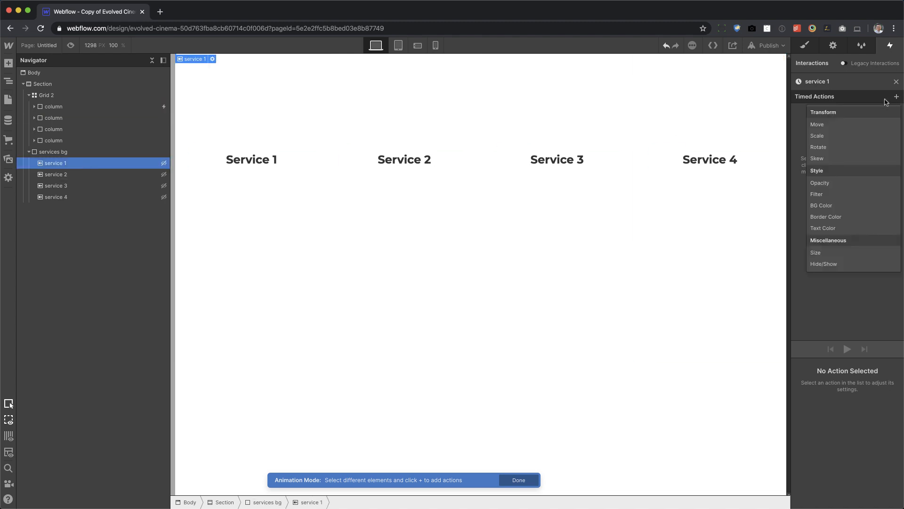
pyautogui.click(846, 265)
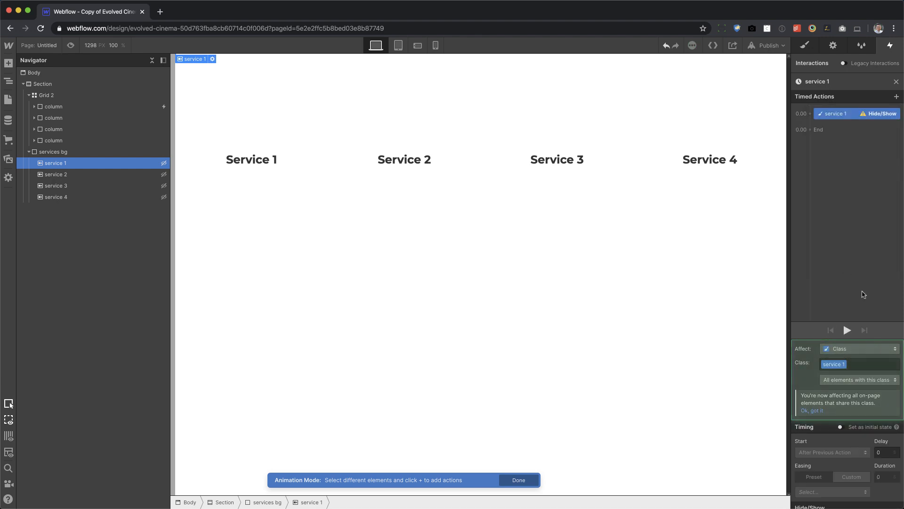
pyautogui.scroll(-1, 822, 393)
pyautogui.click(841, 403)
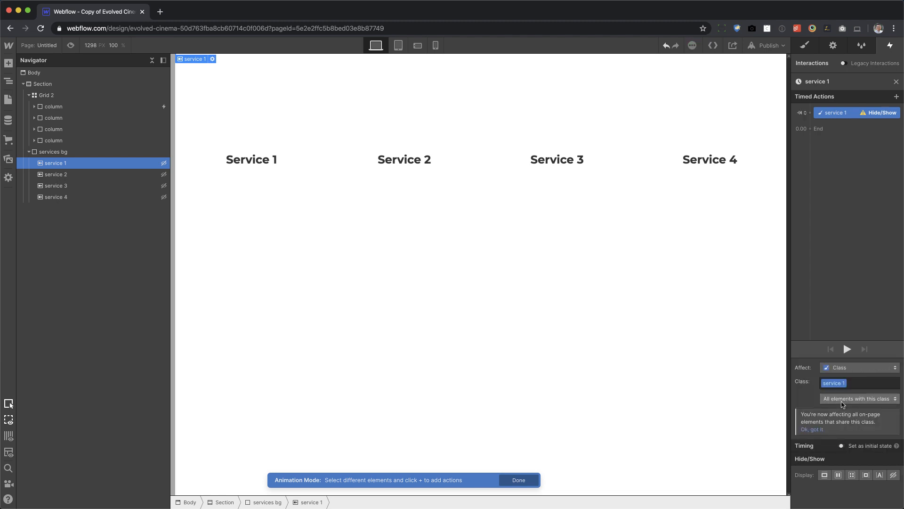
pyautogui.click(894, 475)
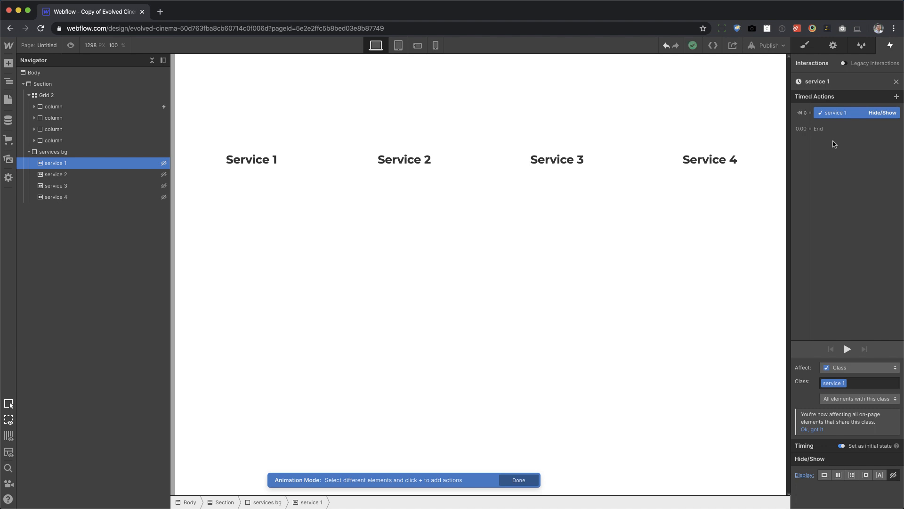
# Add a timed Hide/Show action displaying service 1 as block, accompanied by a 100% Opacity action lasting 0.5 seconds.
pyautogui.click(821, 131)
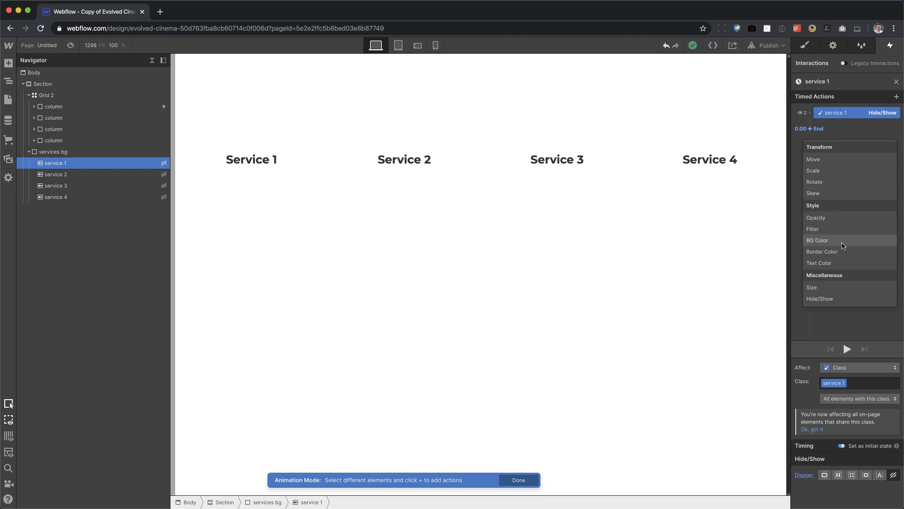
pyautogui.click(846, 299)
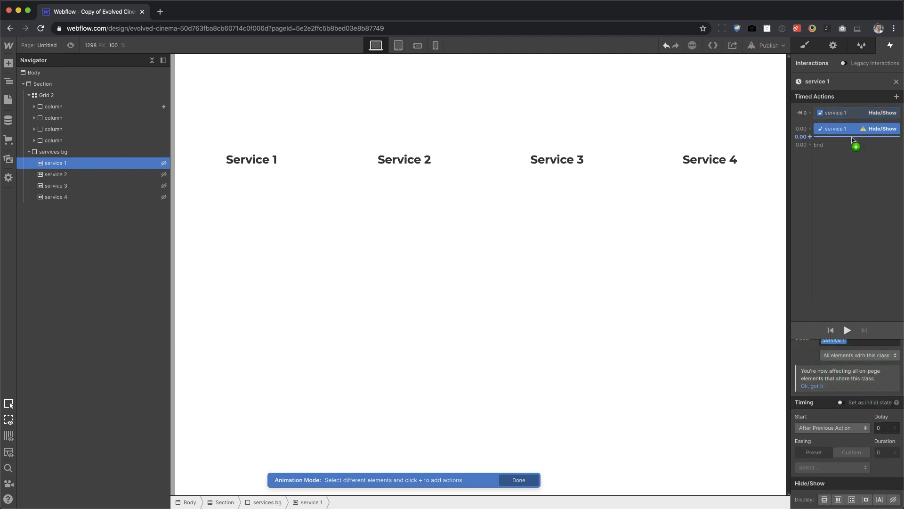
pyautogui.click(824, 501)
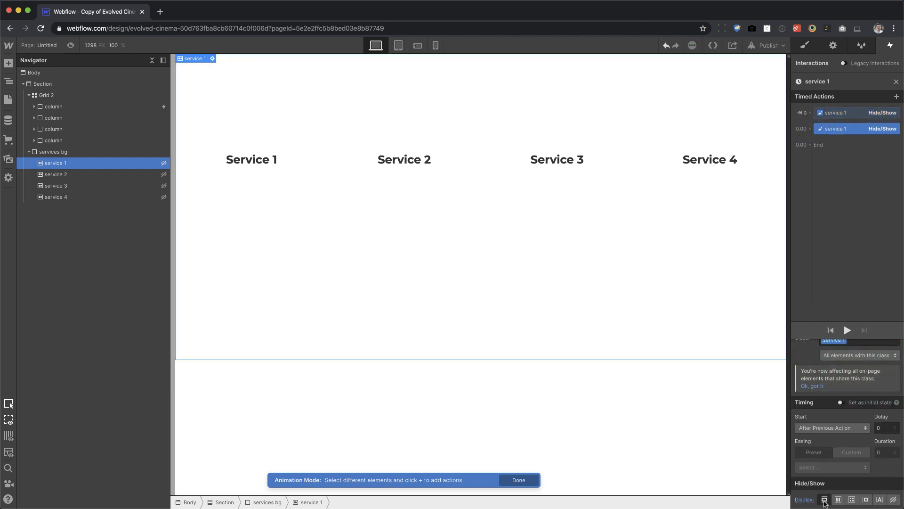
pyautogui.click(810, 128)
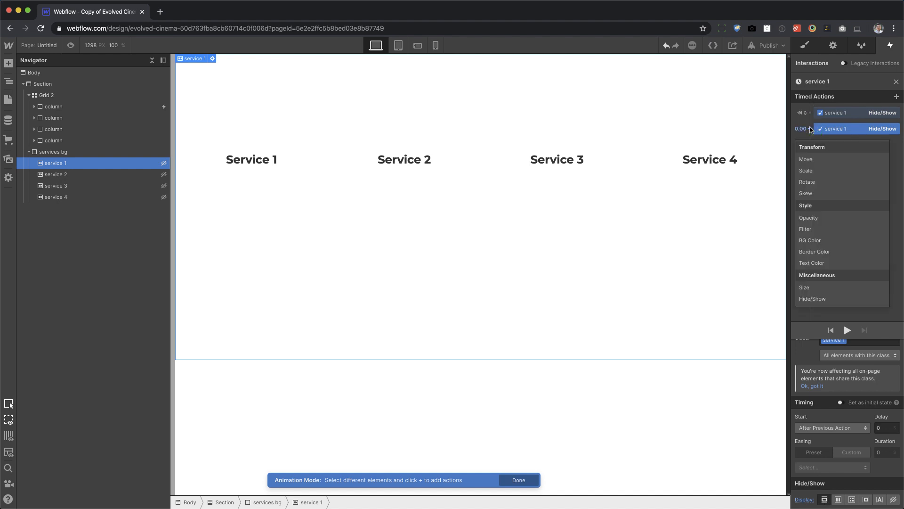
pyautogui.click(827, 219)
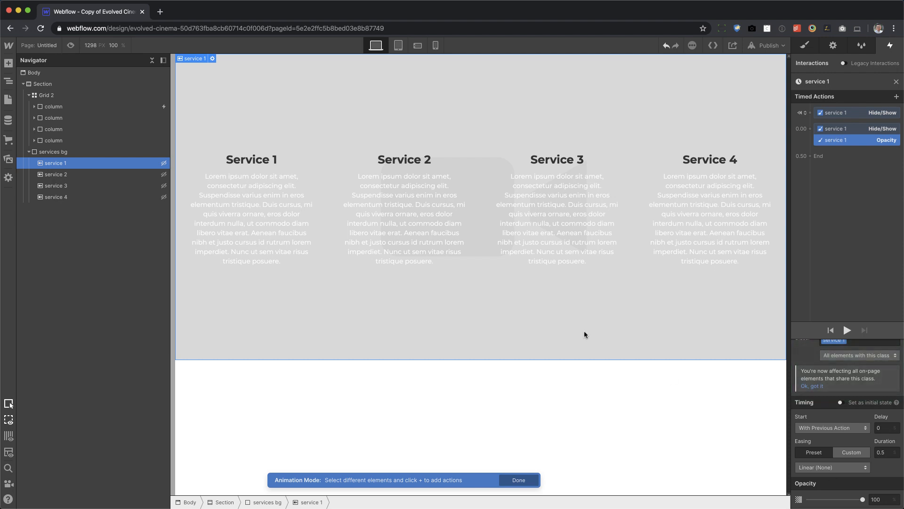
# Preview the page to test the first column's hover effect, then return to the animation editor.
pyautogui.click(71, 46)
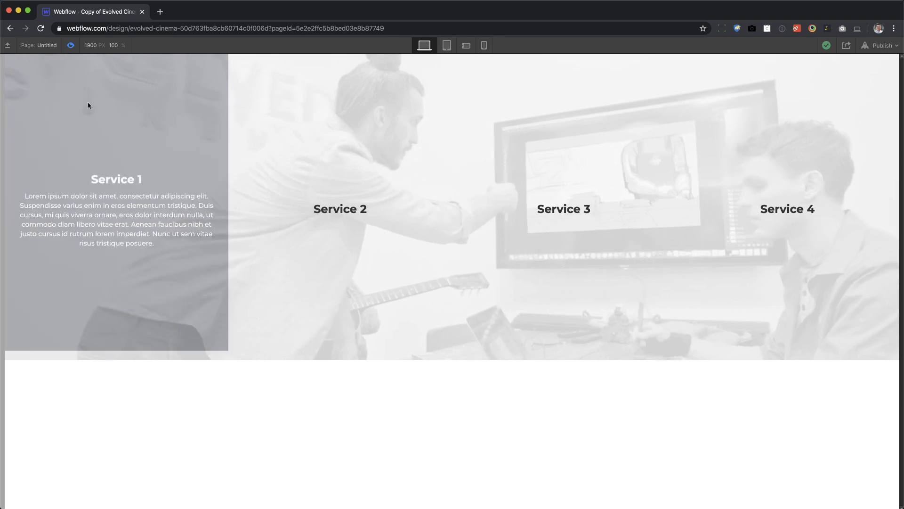
pyautogui.click(70, 46)
pyautogui.click(71, 45)
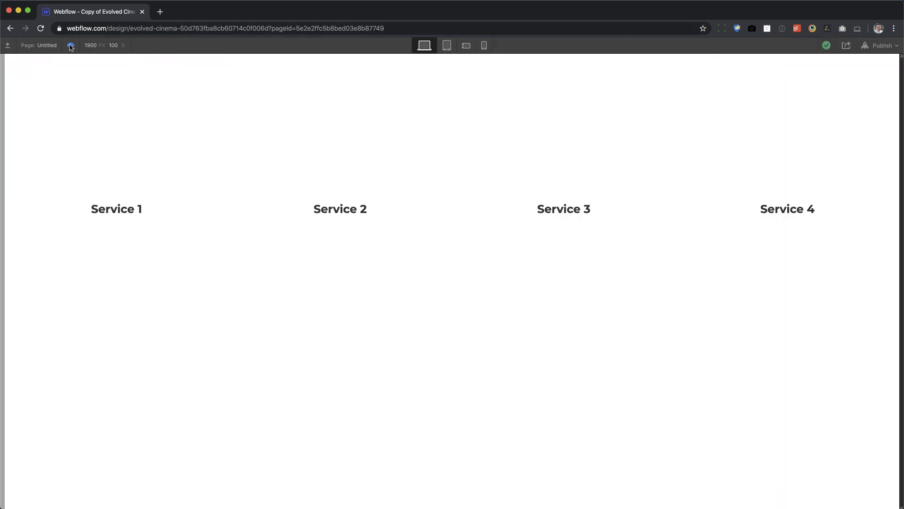
pyautogui.click(70, 46)
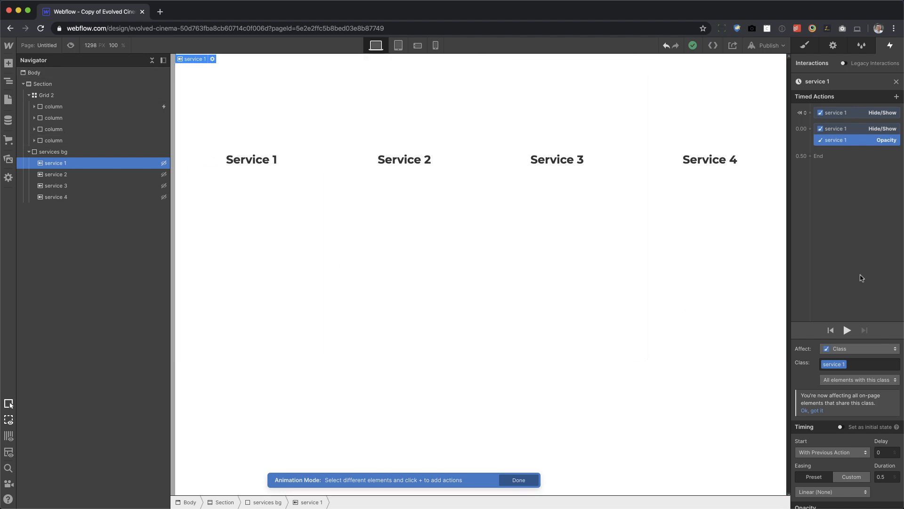
# Add an Opacity action of 0 for service 1 to the animation's initial state.
pyautogui.click(810, 113)
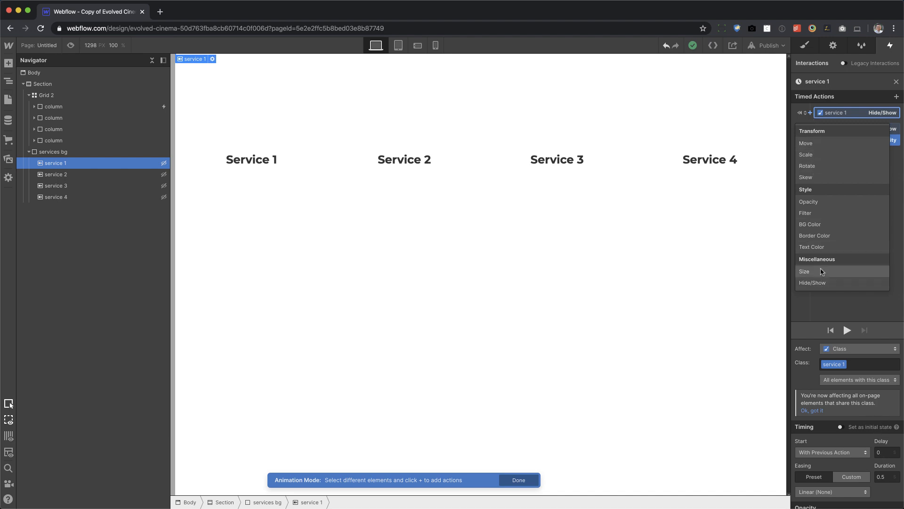
pyautogui.click(826, 202)
pyautogui.click(880, 471)
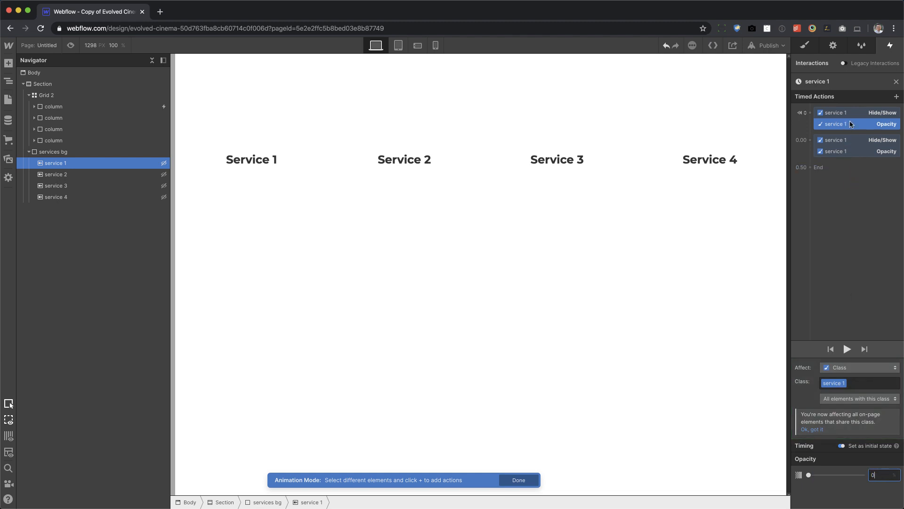
# Preview the first column's hover again to check the service 1 background's fade-in.
pyautogui.click(73, 46)
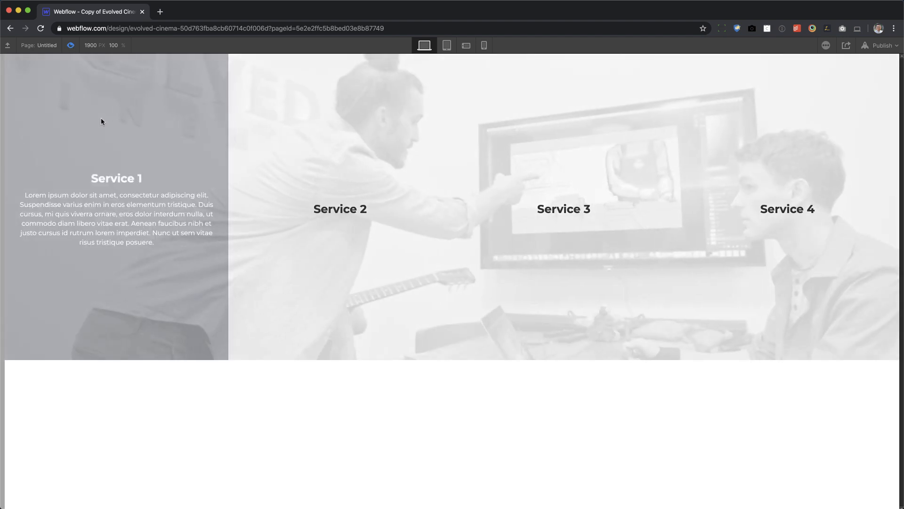
pyautogui.click(72, 46)
pyautogui.click(72, 47)
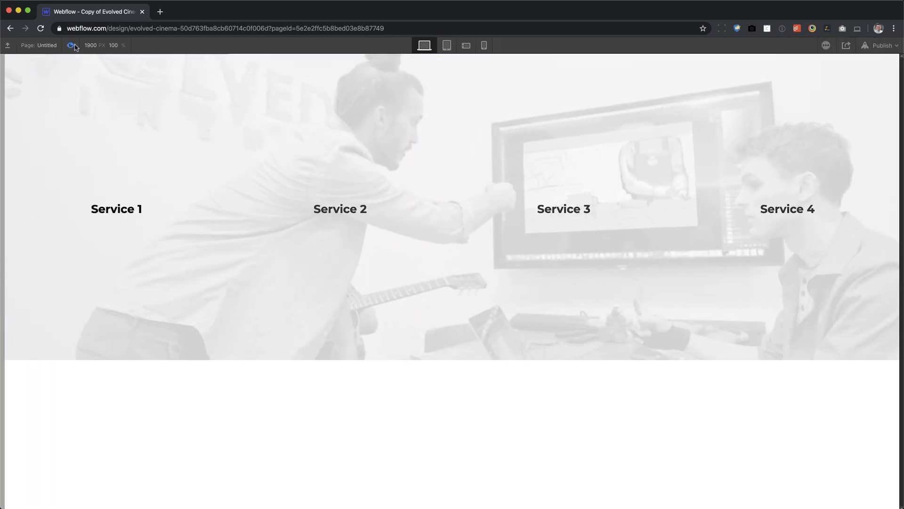
pyautogui.click(73, 47)
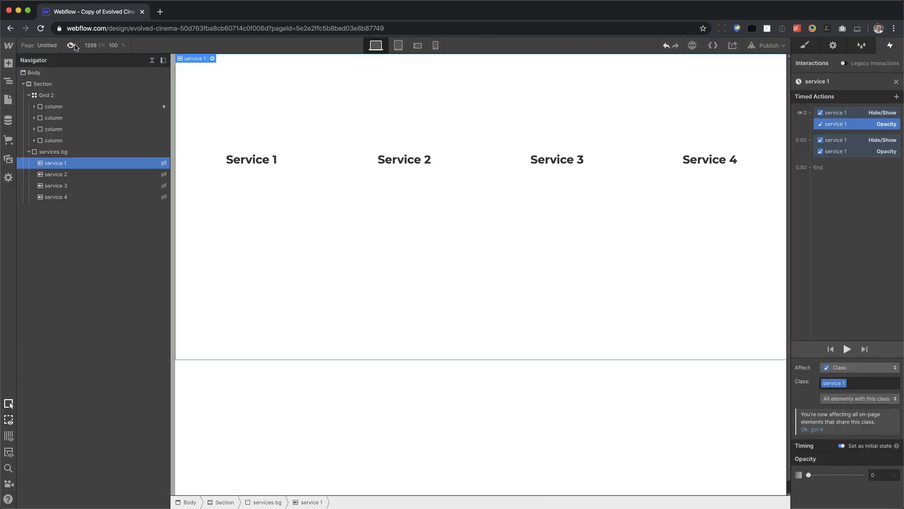
# Review the initial and timed Hide/Show and Opacity actions of the service 1 animation, and close it.
pyautogui.click(842, 116)
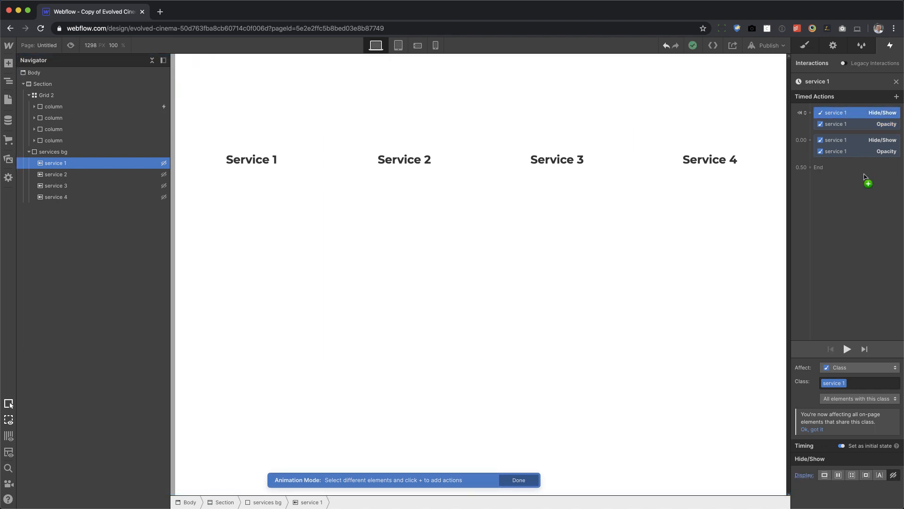
pyautogui.click(862, 125)
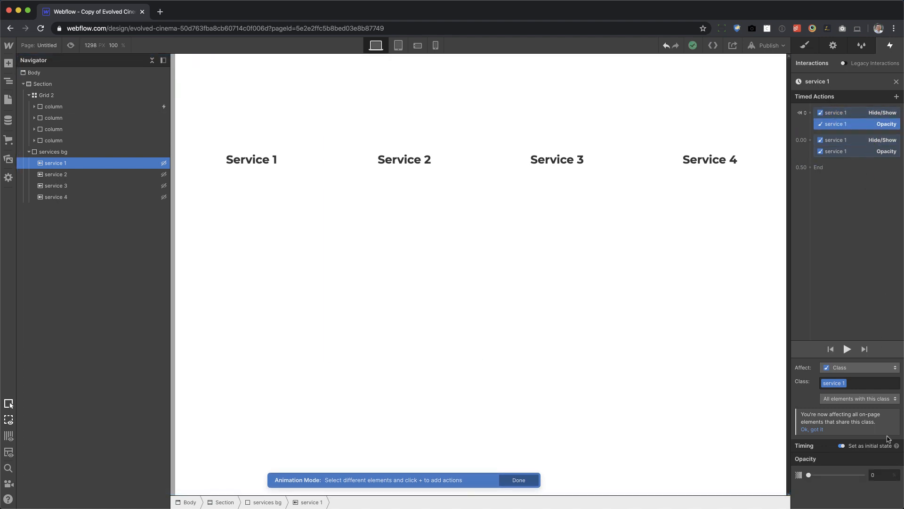
pyautogui.click(860, 142)
pyautogui.scroll(-2, 890, 471)
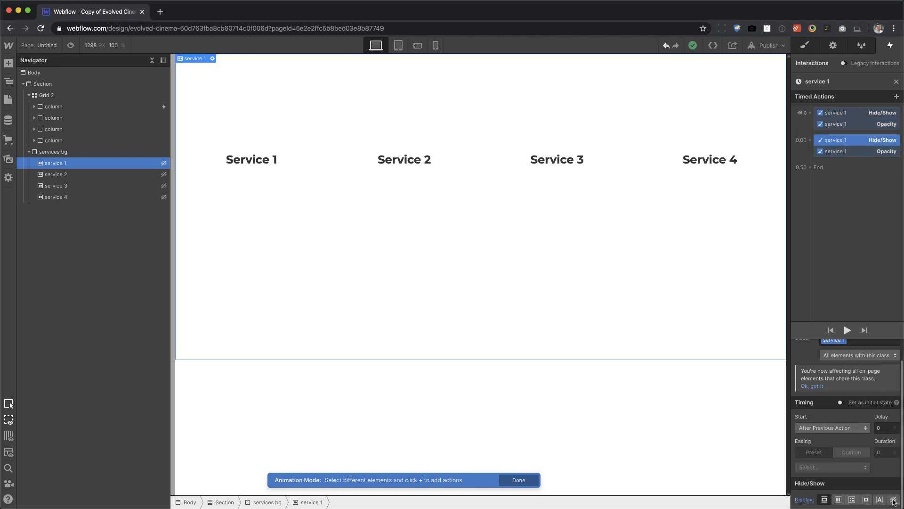
pyautogui.click(858, 151)
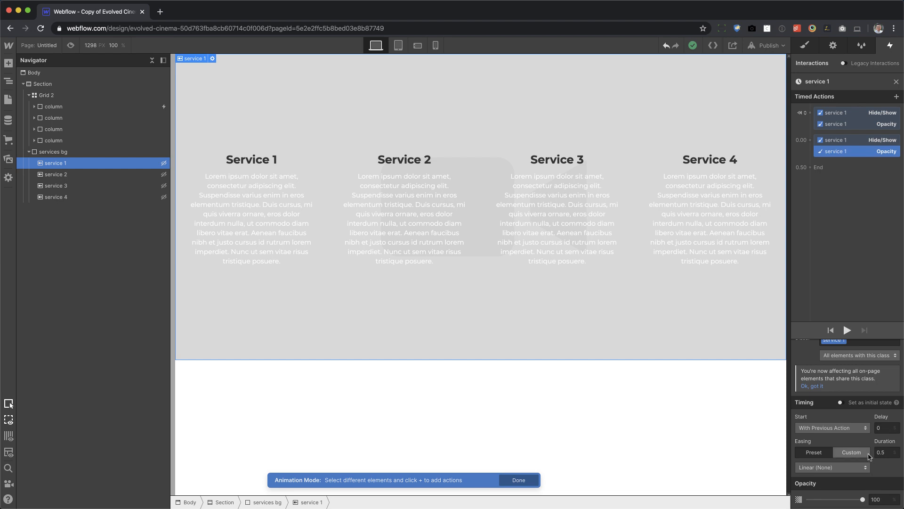
pyautogui.click(896, 82)
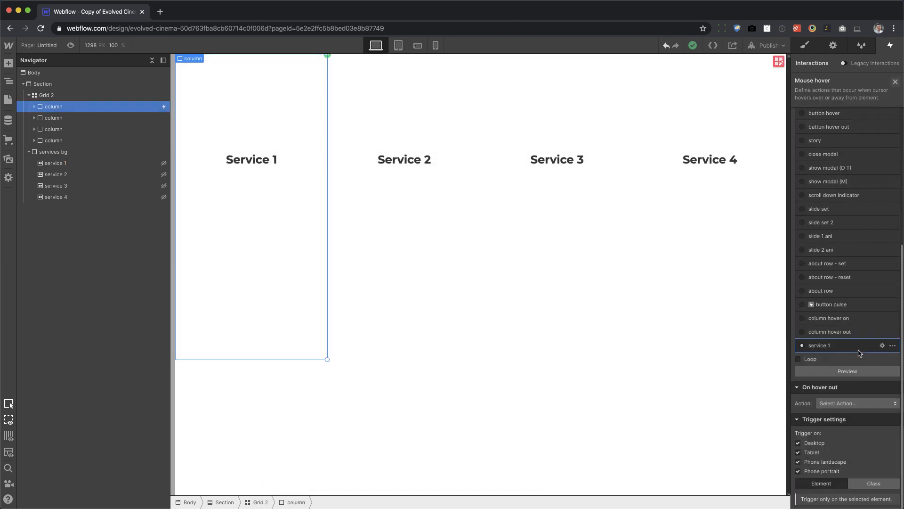
# Start an animation on the first column's hover out, using a duplicate of the service 1 animation renamed "service out 1".
pyautogui.click(862, 404)
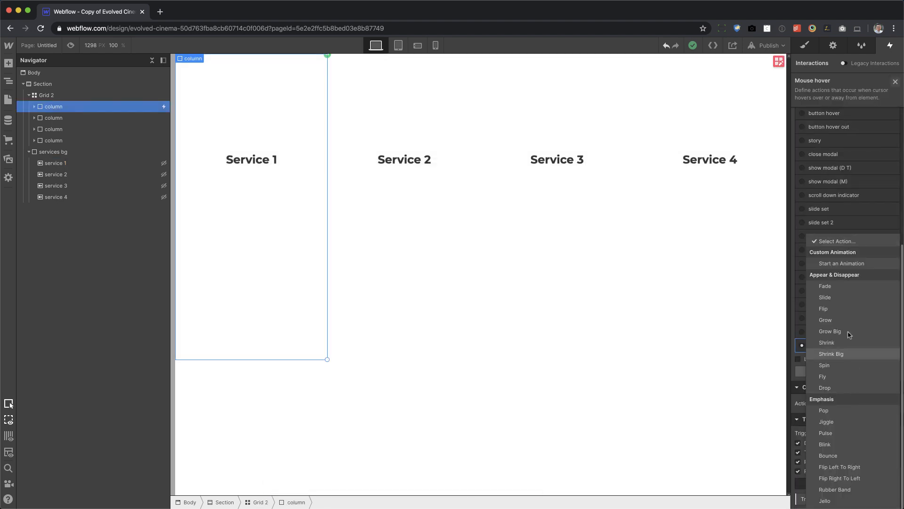
pyautogui.click(852, 263)
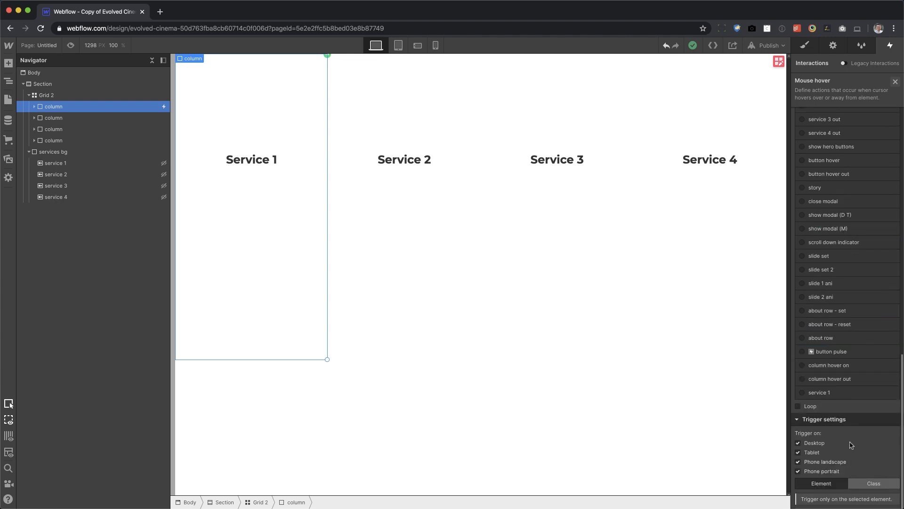
pyautogui.click(894, 394)
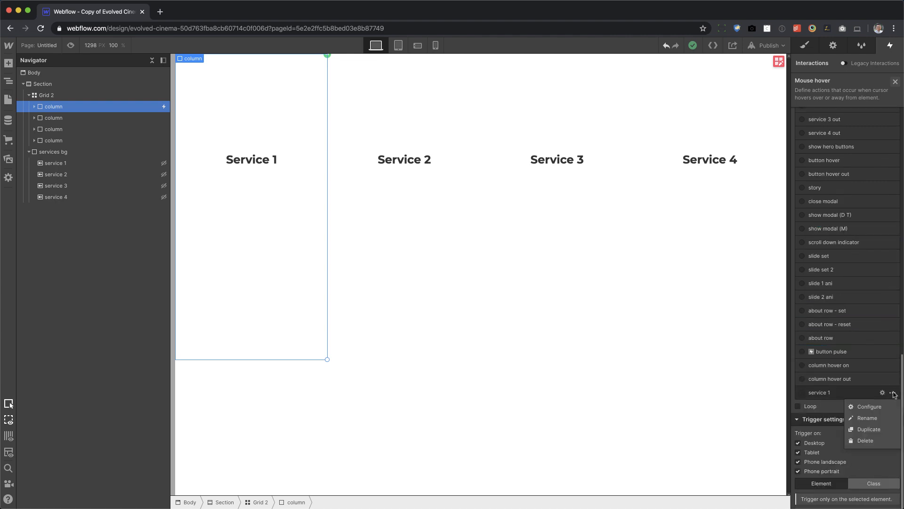
pyautogui.click(872, 432)
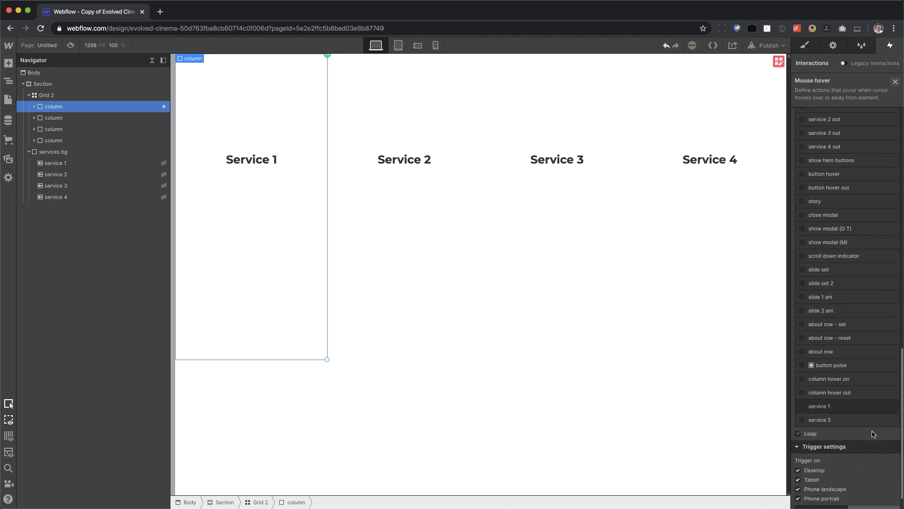
pyautogui.click(831, 424)
pyautogui.click(828, 423)
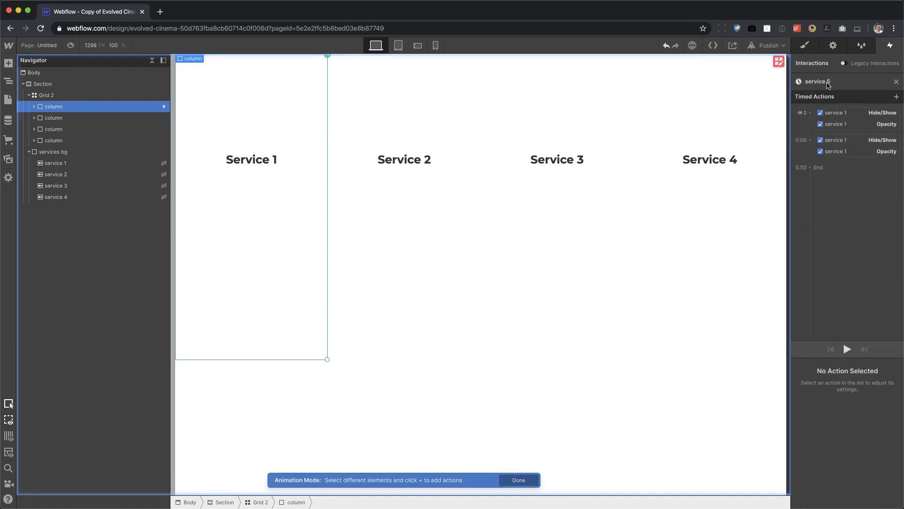
pyautogui.click(835, 81)
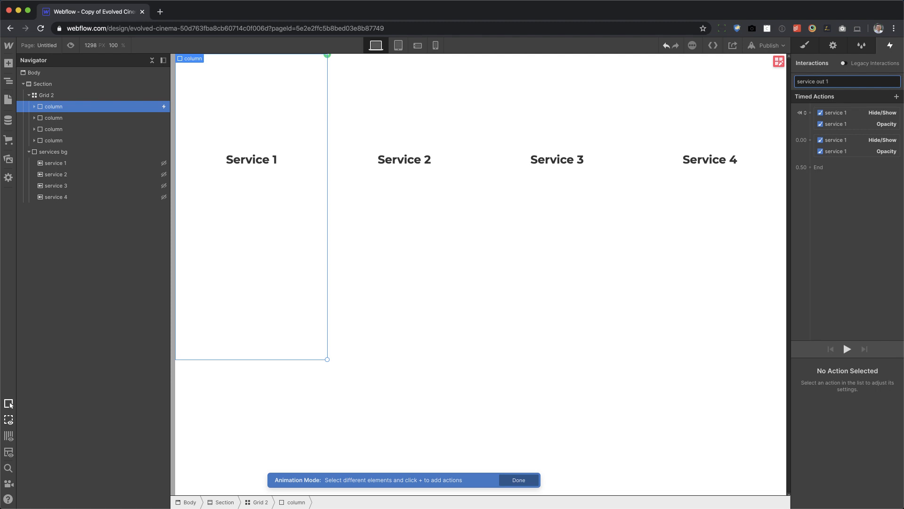
pyautogui.press('Return')
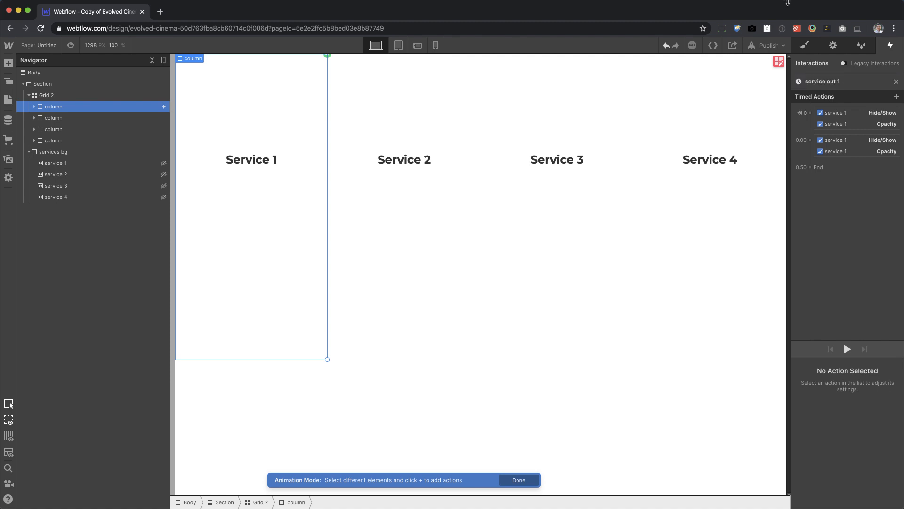
# Delete the initial-state Hide/Show and Opacity actions from service out 1, and move the remaining Hide/Show action after the Opacity action.
pyautogui.click(864, 114)
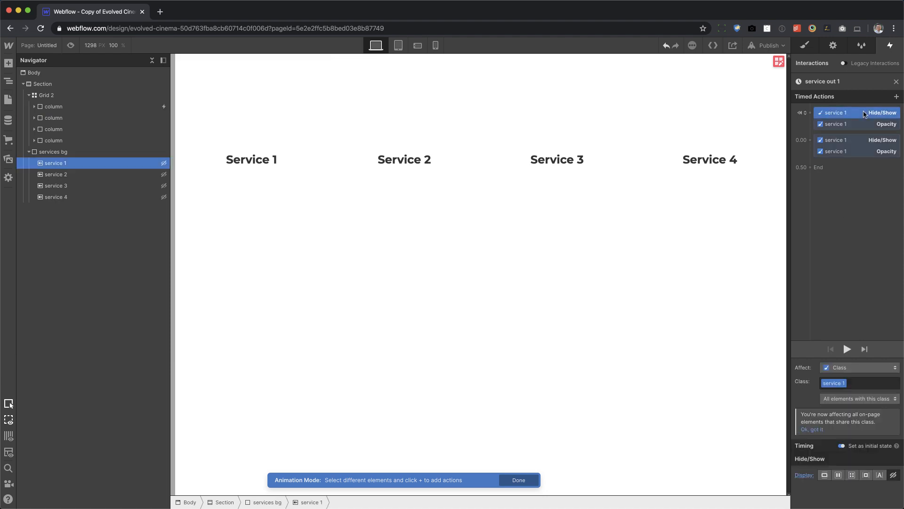
pyautogui.press('Delete')
pyautogui.press('Delete')
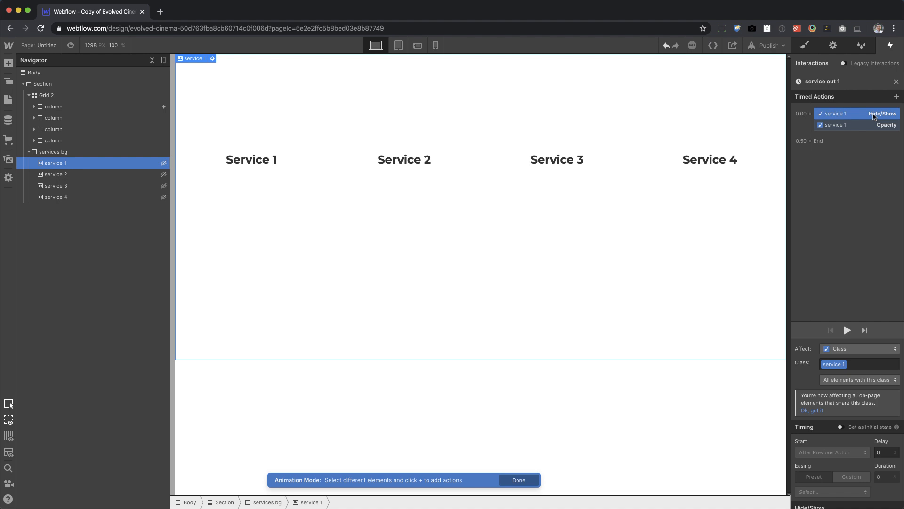
pyautogui.moveTo(874, 118); pyautogui.dragTo(876, 137)
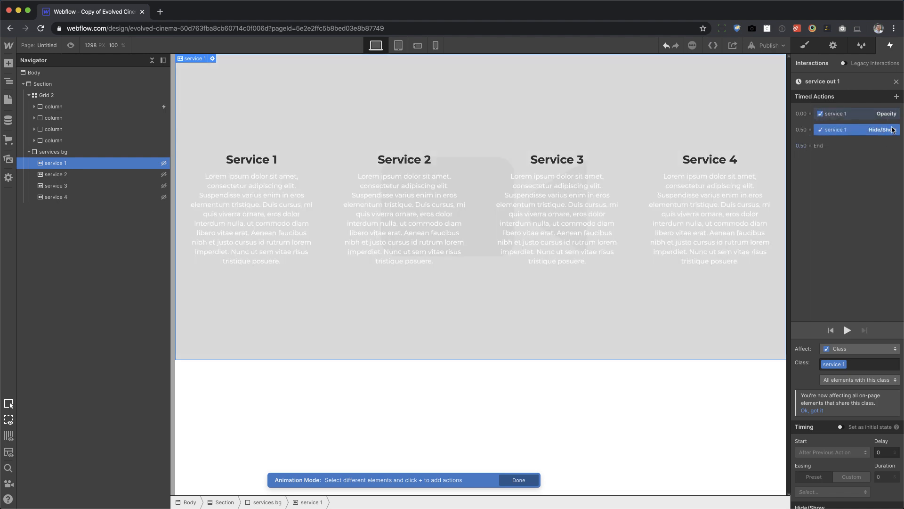
# Set the Opacity action of service out 1 to 0 and its Hide/Show action's display to none.
pyautogui.click(873, 118)
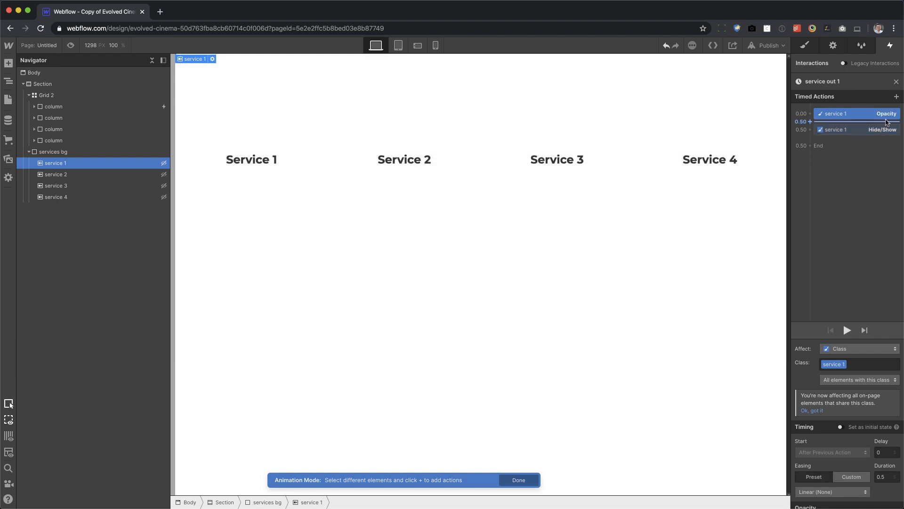
pyautogui.scroll(-1, 861, 433)
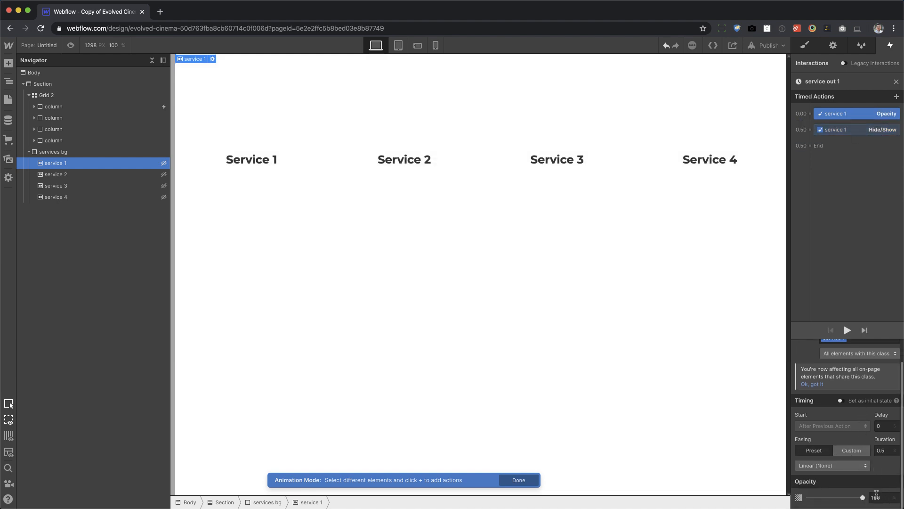
pyautogui.write('0')
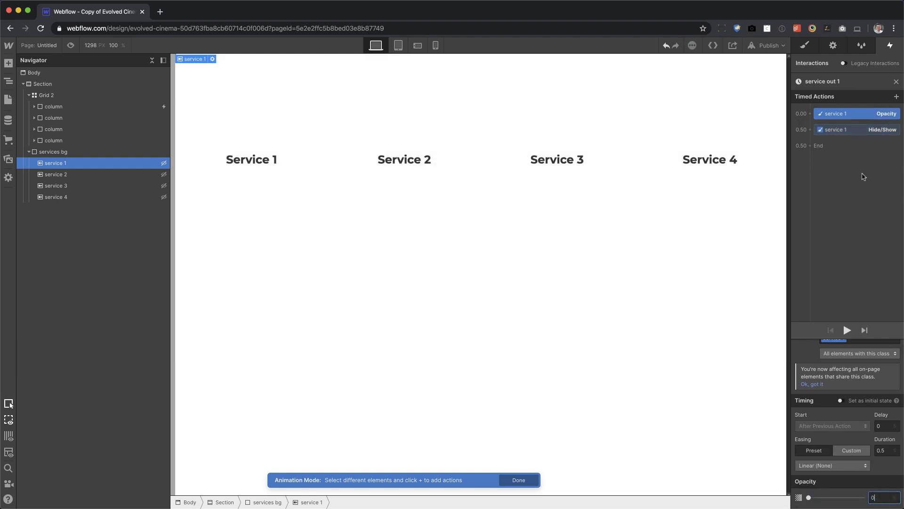
pyautogui.click(862, 129)
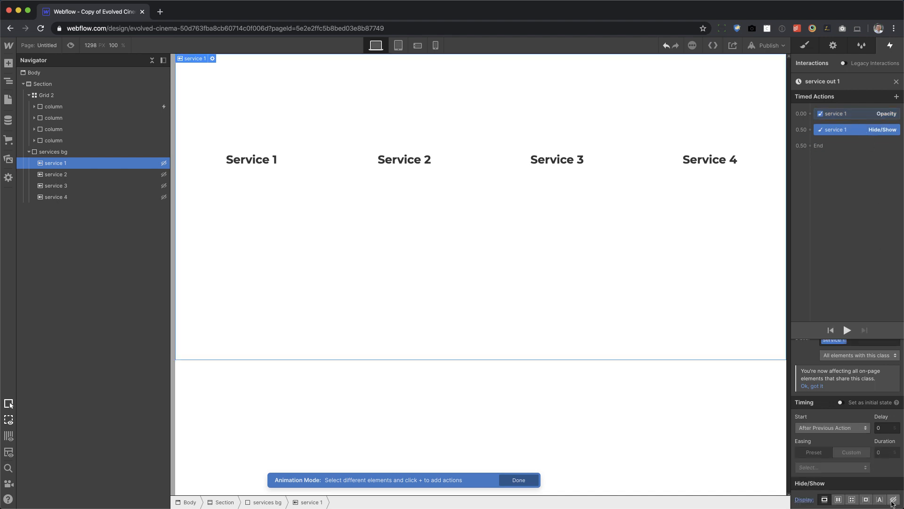
pyautogui.click(893, 500)
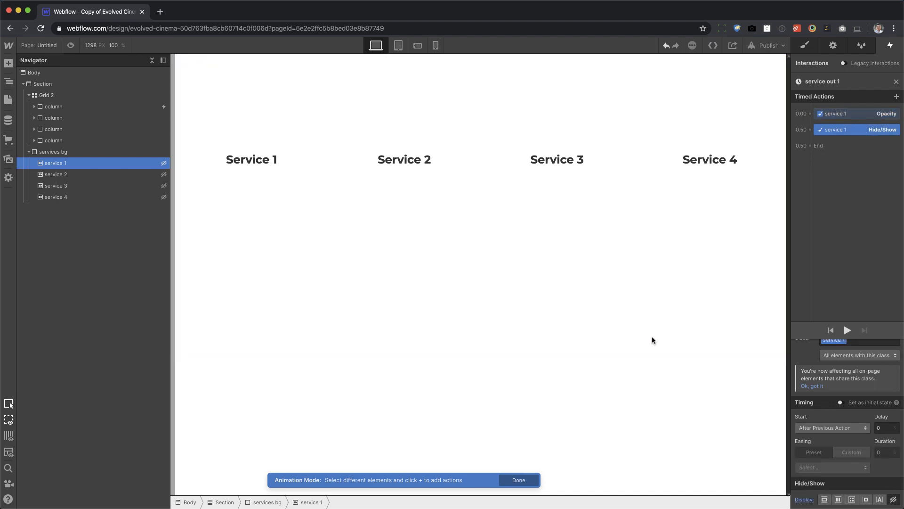
# Preview the page to test the first column's hover and hover out, and close the animation and its hover trigger settings.
pyautogui.click(71, 46)
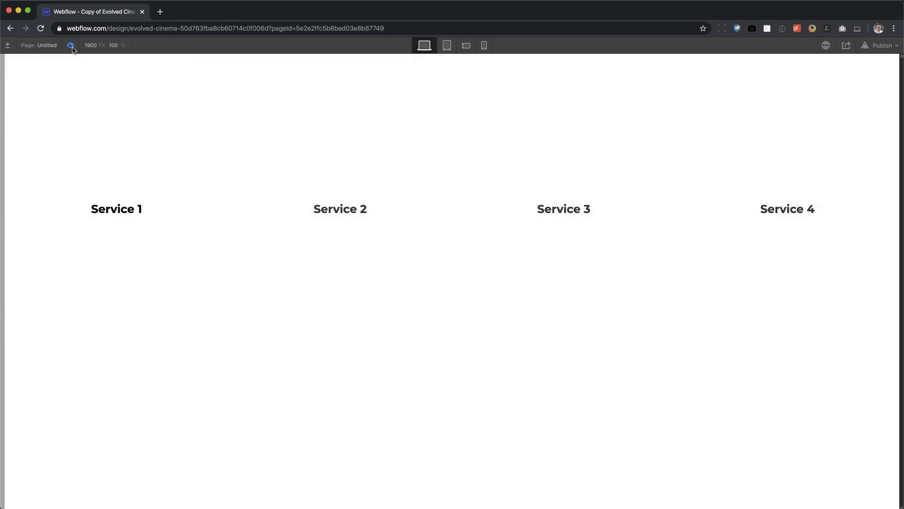
pyautogui.click(71, 46)
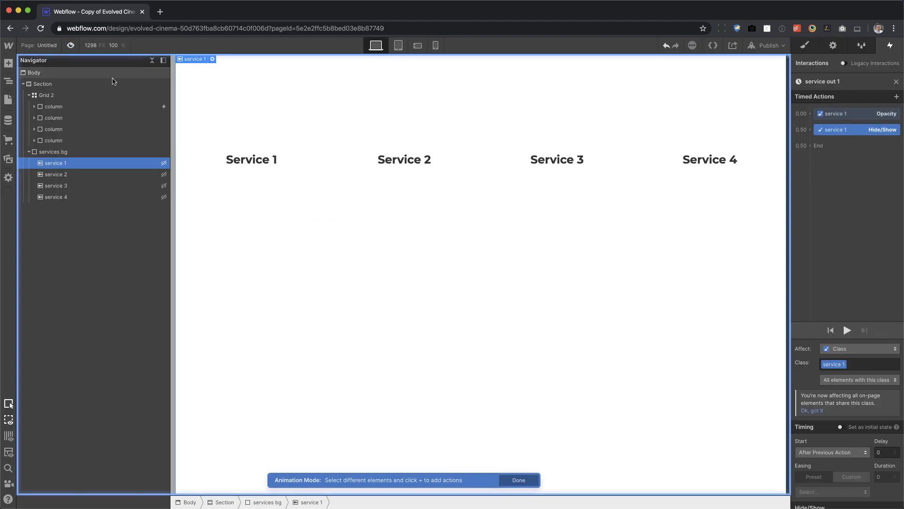
pyautogui.click(896, 82)
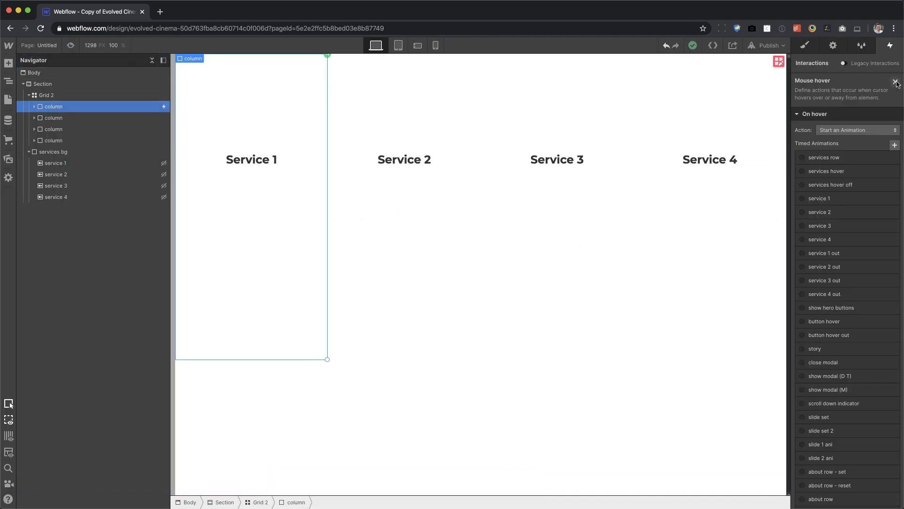
pyautogui.click(897, 82)
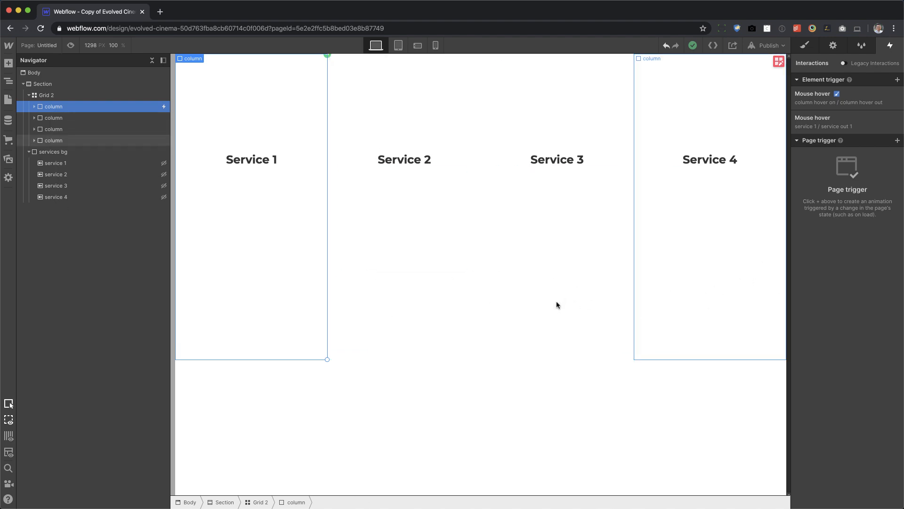
# Add a Mouse hover trigger to the Service 2 column with Start an Animation as the on-hover action.
pyautogui.click(404, 307)
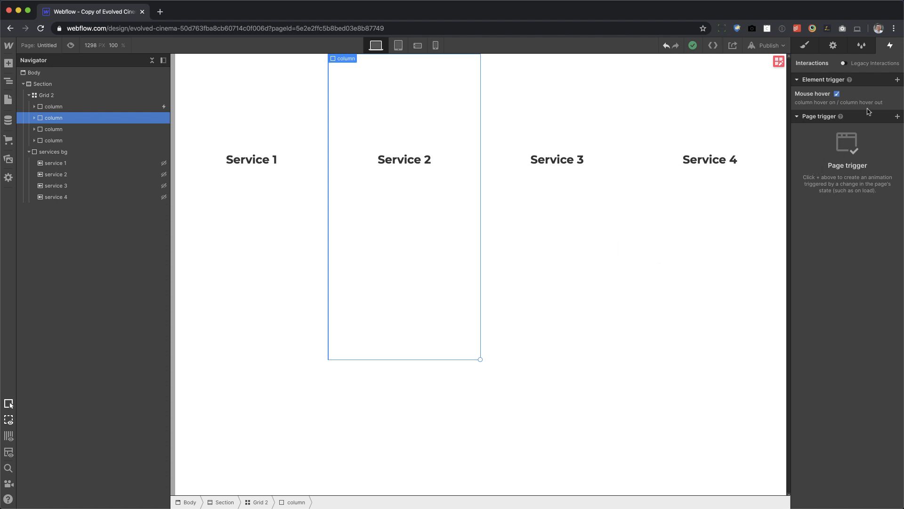
pyautogui.click(897, 79)
pyautogui.click(858, 107)
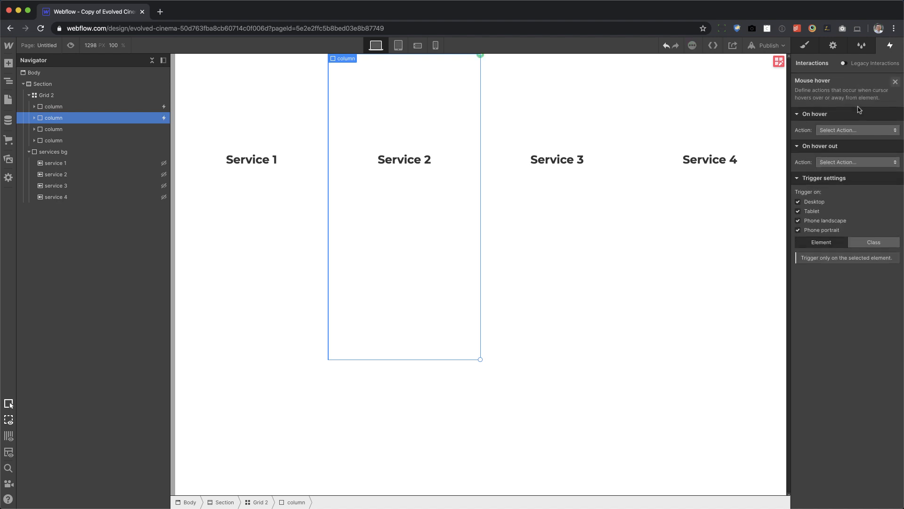
pyautogui.click(836, 132)
pyautogui.click(837, 152)
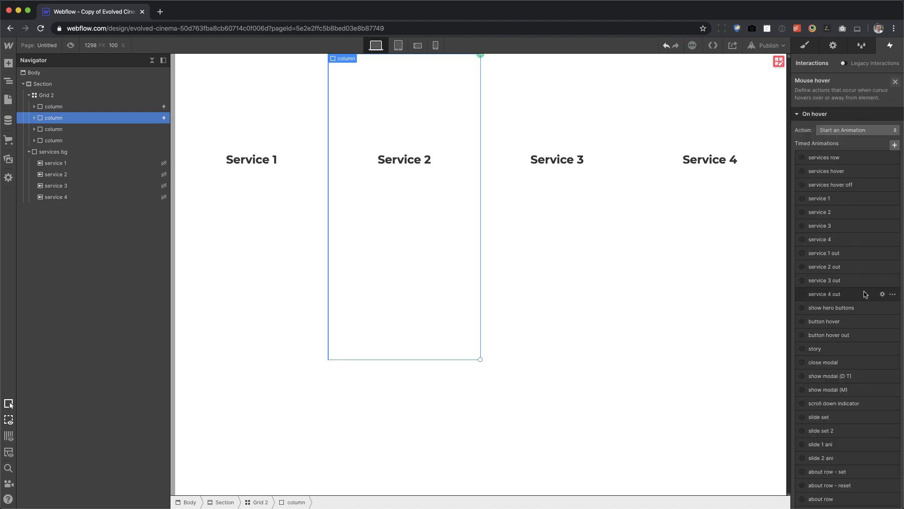
# Duplicate the newly built service 1 animation and rename the copy "service 2".
pyautogui.scroll(-5, 864, 295)
pyautogui.click(892, 347)
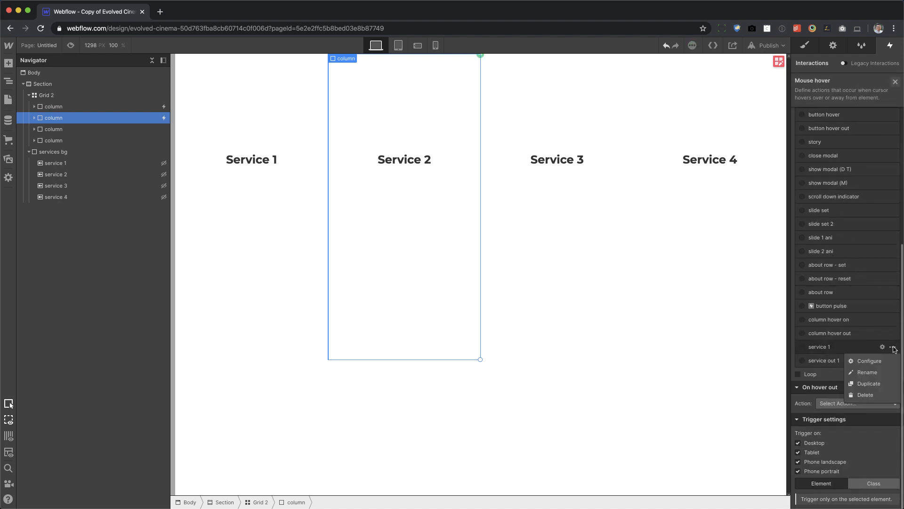
pyautogui.click(868, 384)
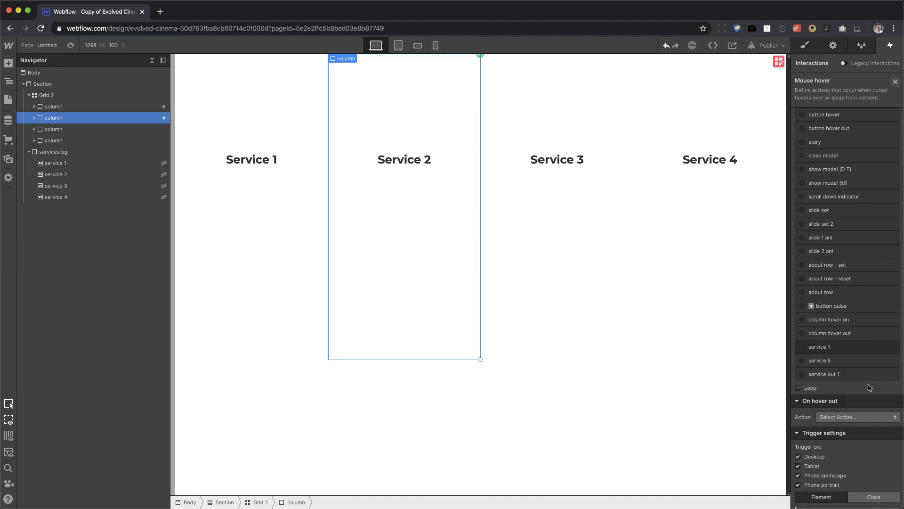
pyautogui.click(823, 361)
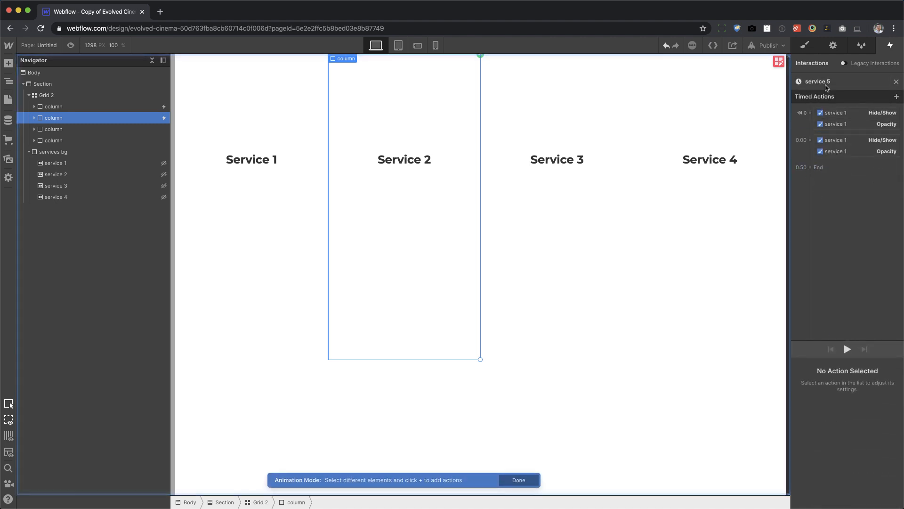
pyautogui.tripleClick(837, 81)
pyautogui.write('service 2')
pyautogui.press('Return')
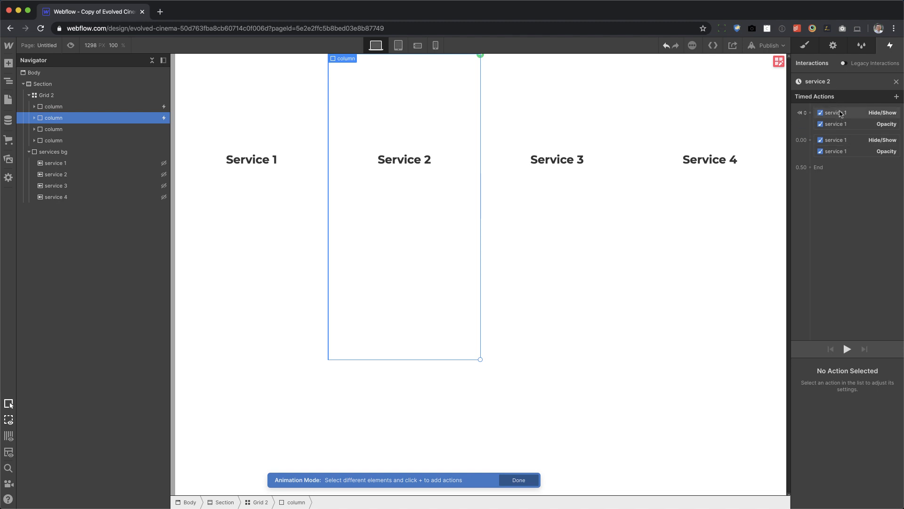
# Change the target of all four actions in the service 2 animation to the service 2 background, and close the animation.
pyautogui.click(845, 115)
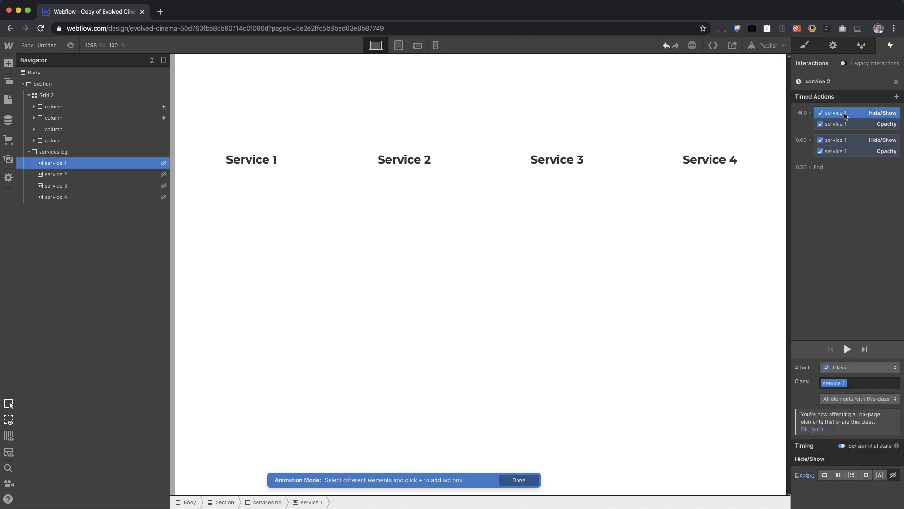
pyautogui.keyDown('shift'); pyautogui.click(842, 151); pyautogui.keyUp('shift')
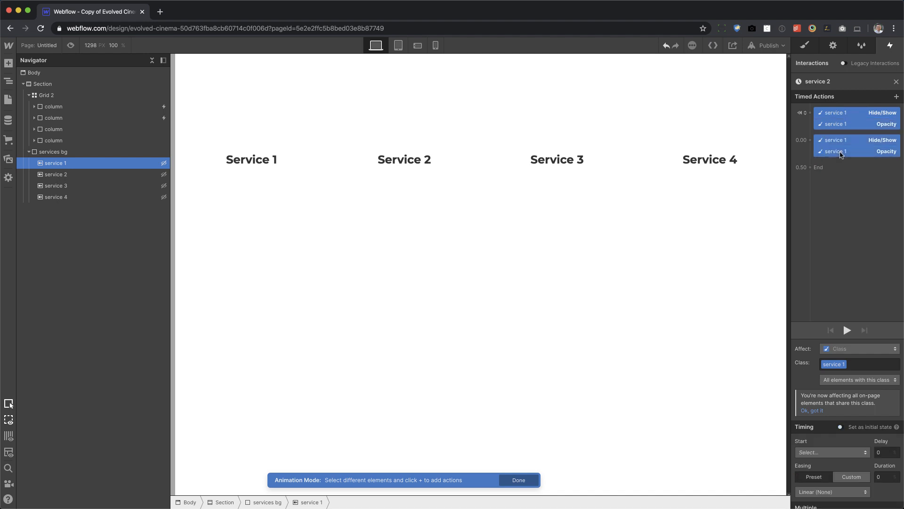
pyautogui.rightClick(846, 148)
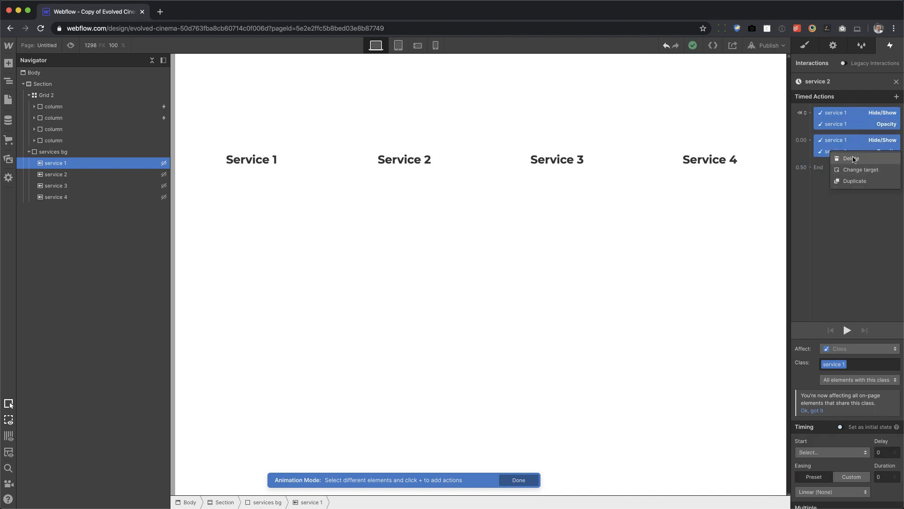
pyautogui.click(858, 173)
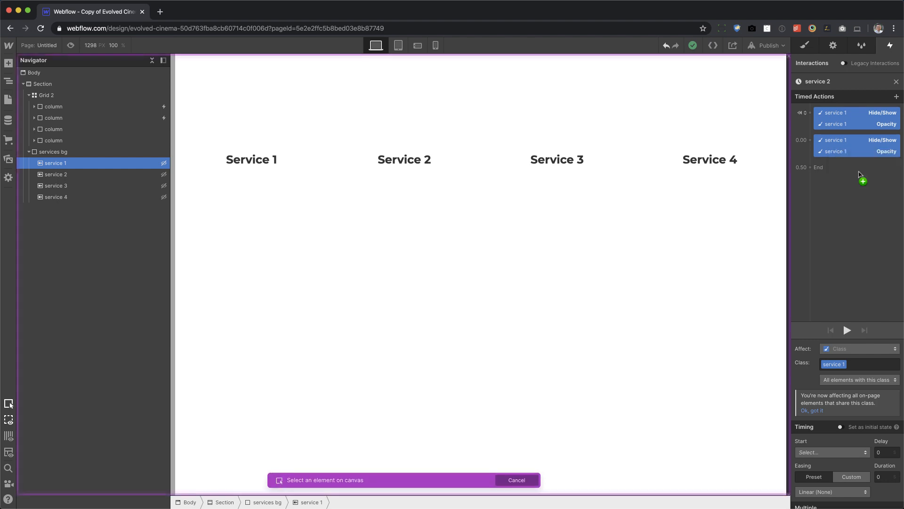
pyautogui.click(53, 176)
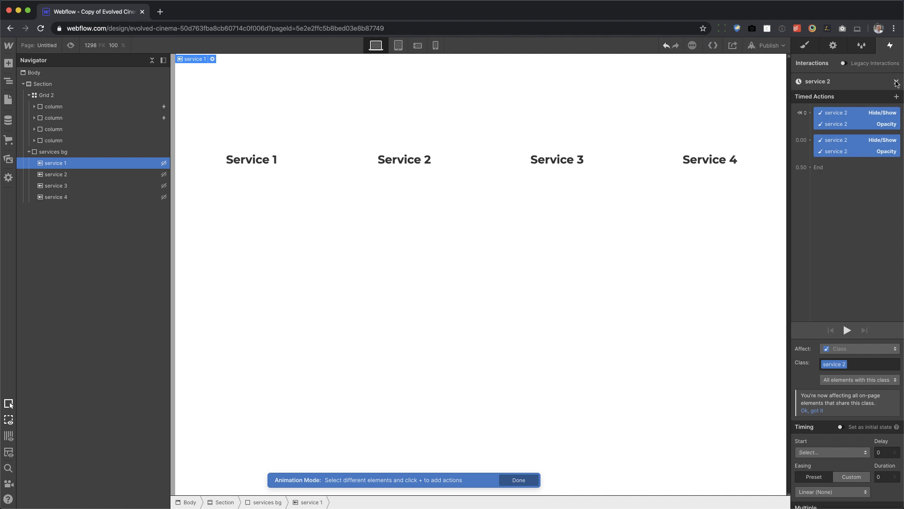
pyautogui.click(897, 81)
# Set the Service 2 column's hover-out action to Start an Animation, using a duplicate of service out 1 opened for editing.
pyautogui.scroll(-1, 836, 429)
pyautogui.click(850, 403)
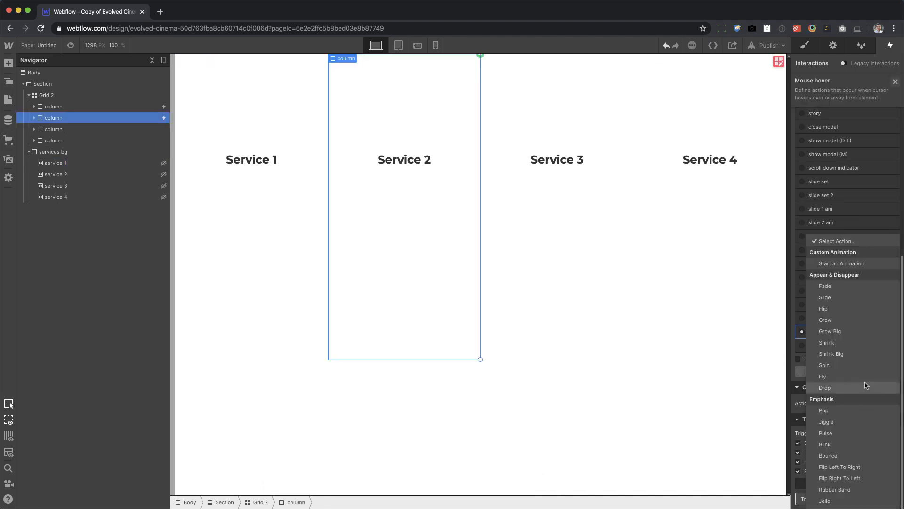
pyautogui.click(846, 263)
pyautogui.scroll(-10, 855, 424)
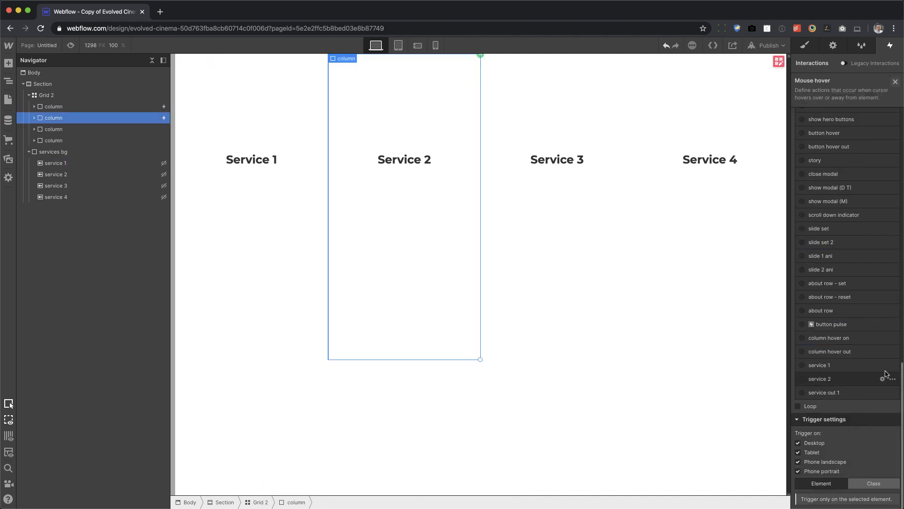
pyautogui.click(893, 392)
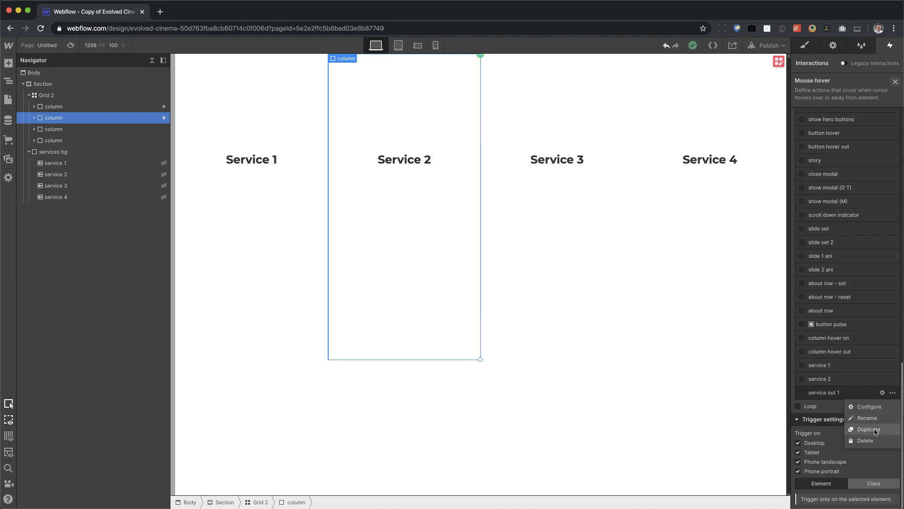
pyautogui.click(878, 430)
pyautogui.click(845, 420)
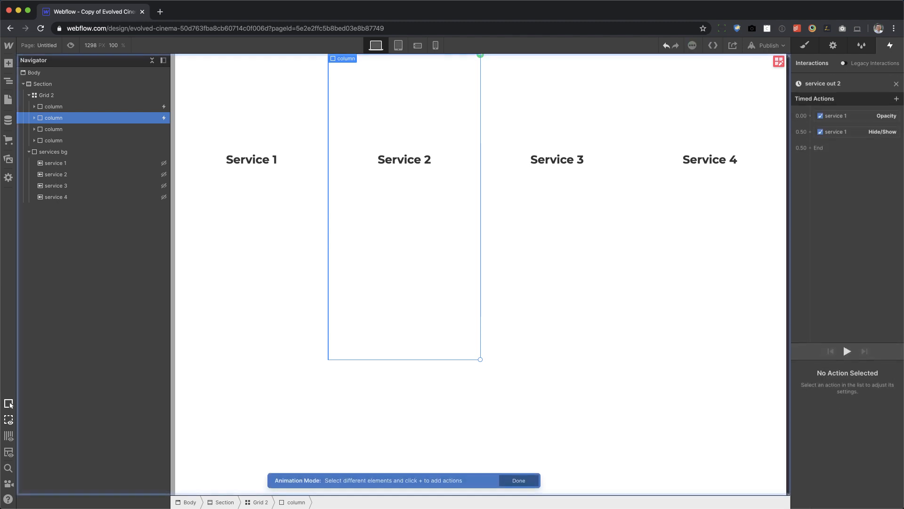
# Change the target of both actions in the service out 2 animation to the service 2 background, and close the animation.
pyautogui.click(850, 115)
pyautogui.keyDown('shift'); pyautogui.click(846, 130); pyautogui.keyUp('shift')
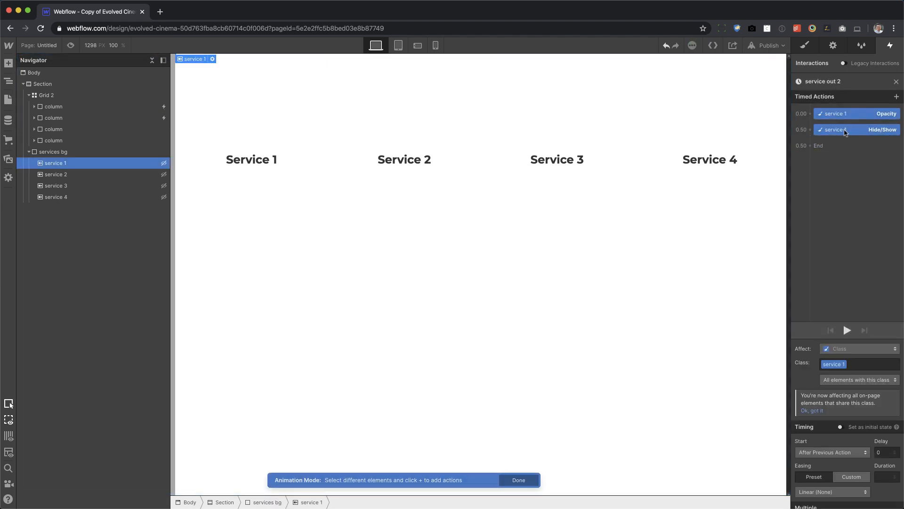
pyautogui.rightClick(844, 130)
pyautogui.click(850, 154)
pyautogui.click(91, 175)
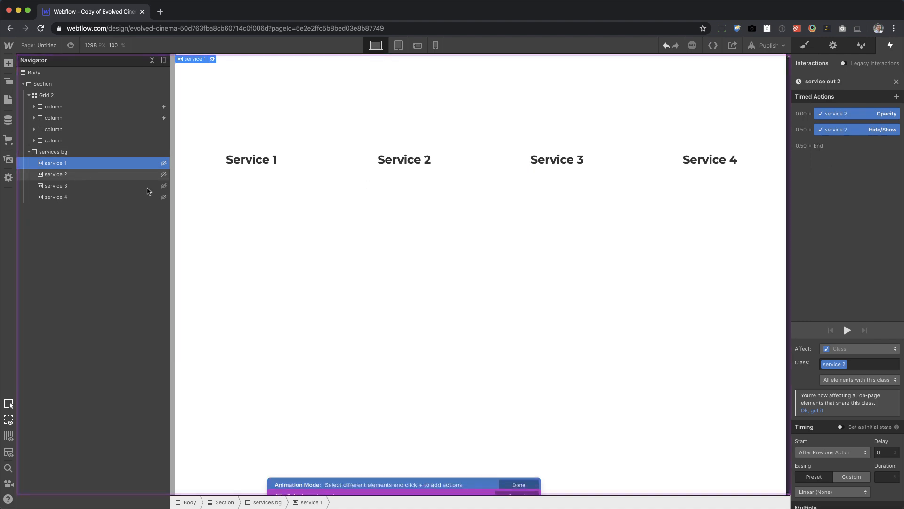
pyautogui.click(896, 81)
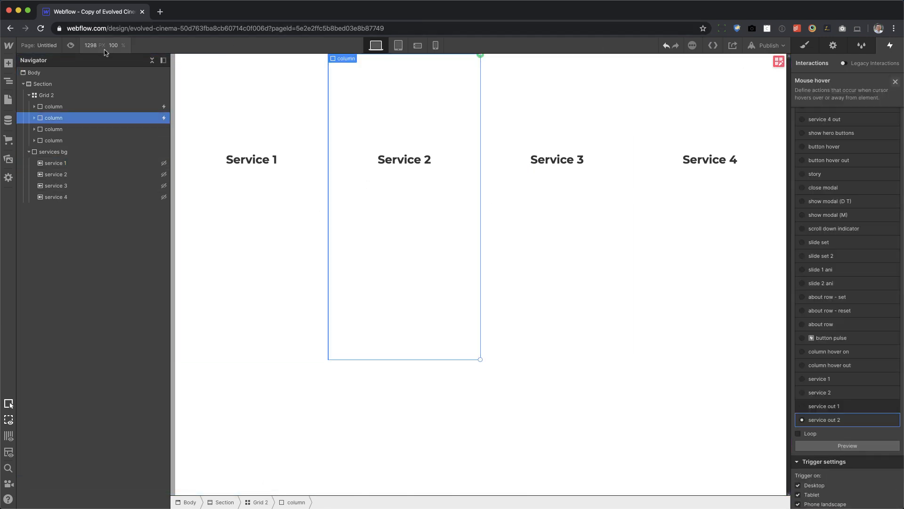
# Preview the hover effects on the Service 1 and Service 2 columns, and return to editing.
pyautogui.click(71, 46)
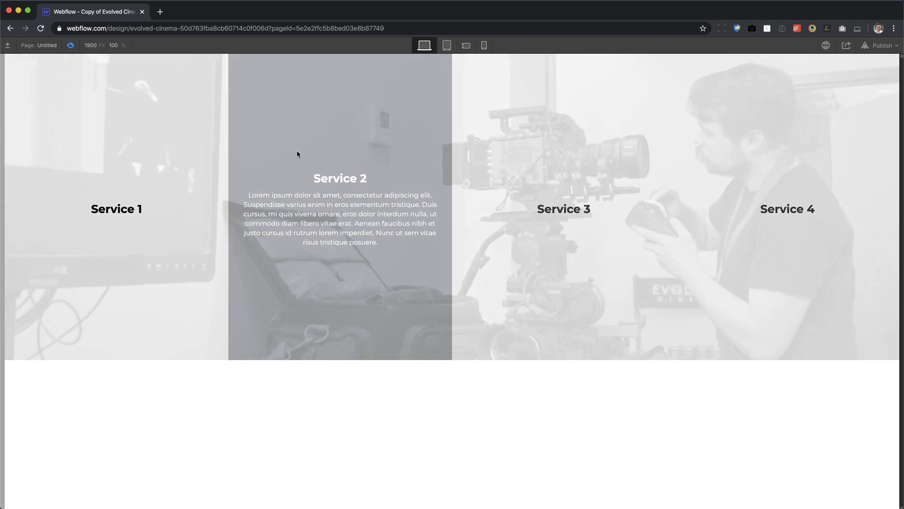
pyautogui.moveTo(149, 157)
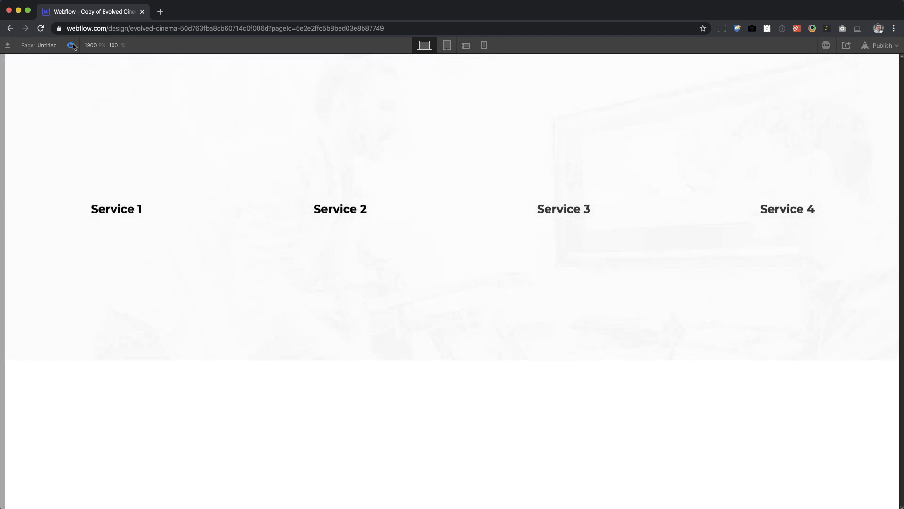
pyautogui.click(70, 45)
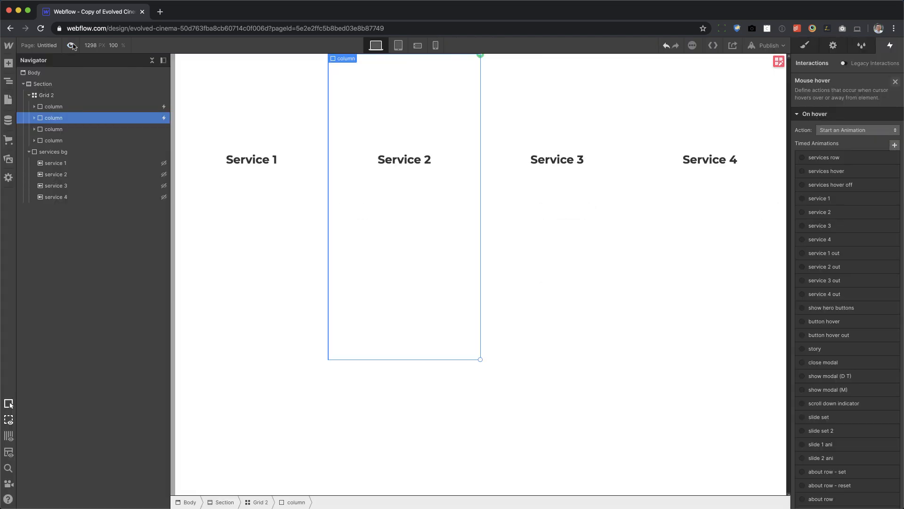
# Add a Mouse hover trigger to the Service 3 column with Start an Animation as the on-hover action.
pyautogui.click(593, 275)
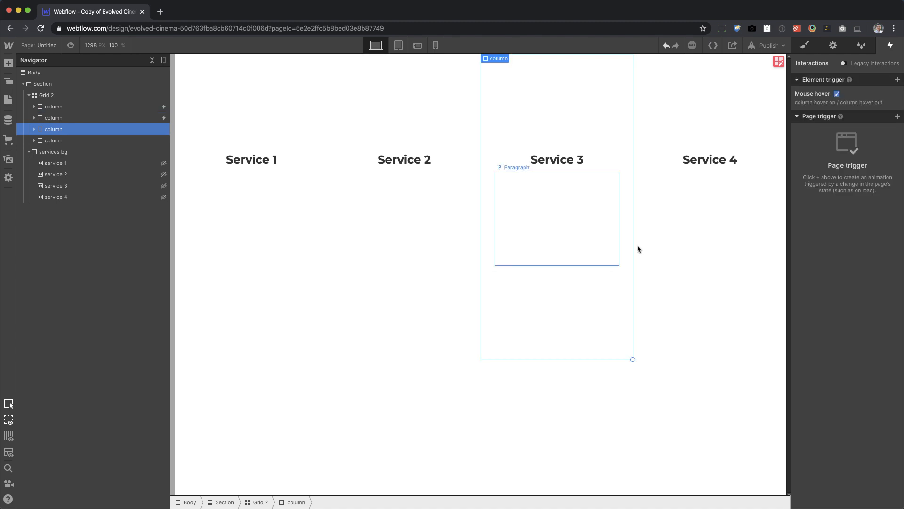
pyautogui.click(897, 79)
pyautogui.click(822, 105)
pyautogui.click(854, 130)
pyautogui.click(843, 173)
# Duplicate the newly built service 2 animation and rename the copy "service 3".
pyautogui.scroll(-10, 880, 221)
pyautogui.scroll(5, 878, 306)
pyautogui.scroll(-3, 879, 337)
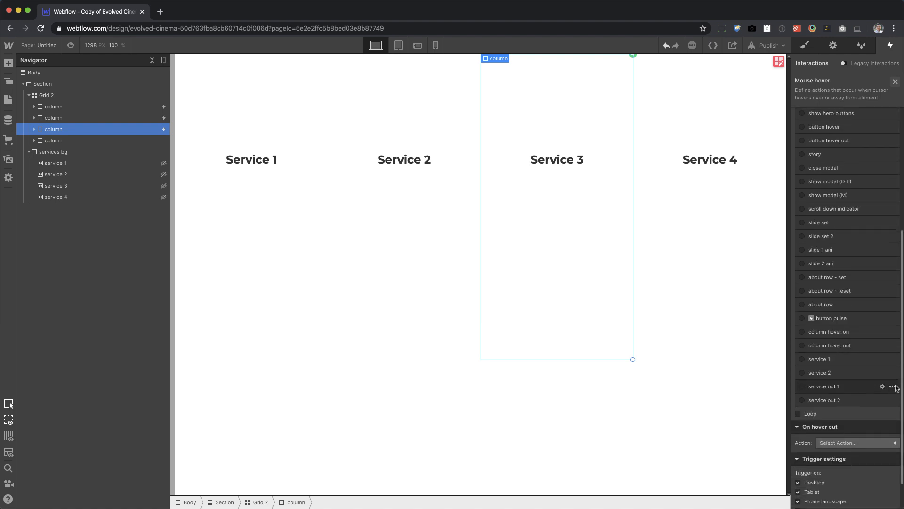
pyautogui.click(892, 386)
pyautogui.click(859, 404)
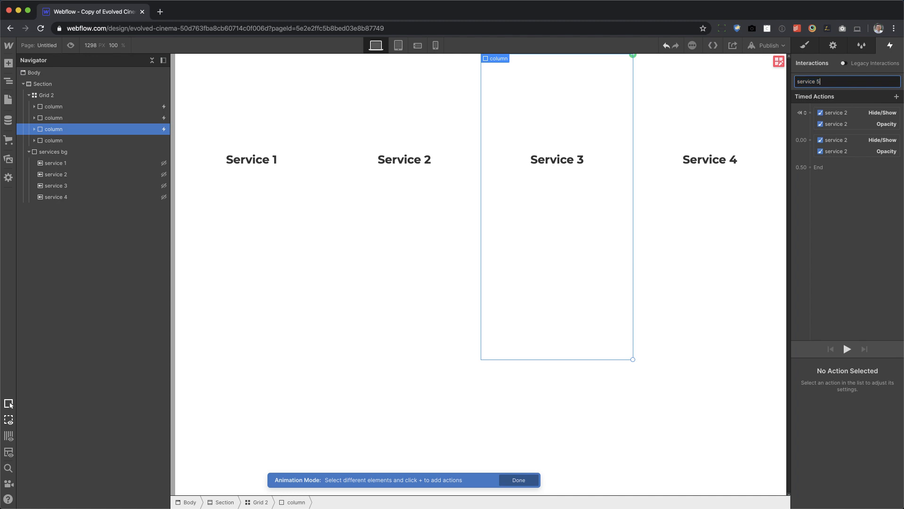
pyautogui.press('BackSpace')
pyautogui.write('3')
pyautogui.press('Return')
# Change the target of all four actions in the service 3 animation to the service 3 background, and close the animation.
pyautogui.click(835, 151)
pyautogui.rightClick(834, 152)
pyautogui.click(848, 174)
pyautogui.click(63, 186)
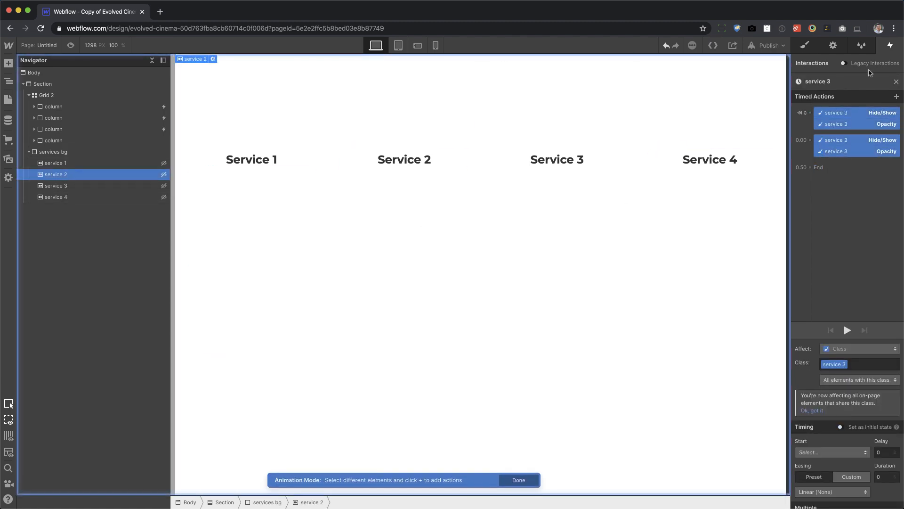
pyautogui.click(897, 82)
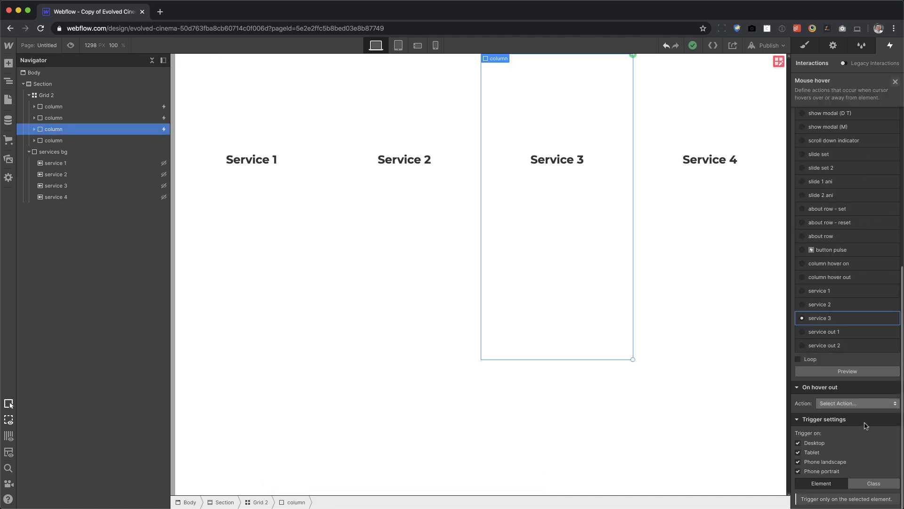
# Set the Service 3 column's hover-out action to Start an Animation, using a duplicate of service out 2 opened for editing.
pyautogui.click(855, 404)
pyautogui.click(843, 263)
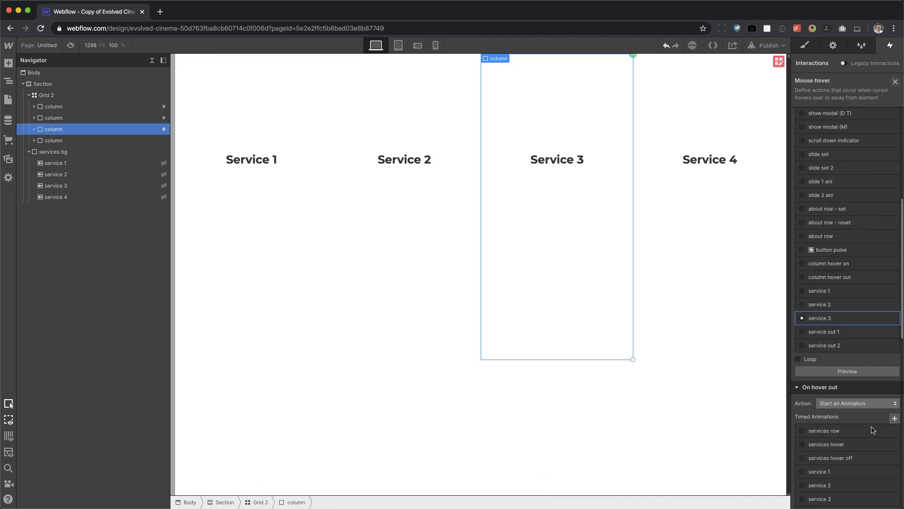
pyautogui.scroll(-5, 848, 431)
pyautogui.click(893, 393)
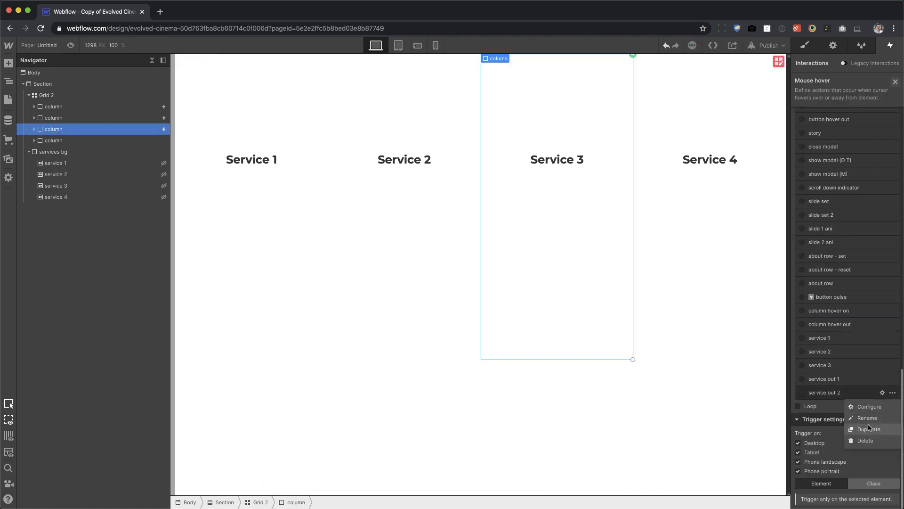
pyautogui.click(869, 430)
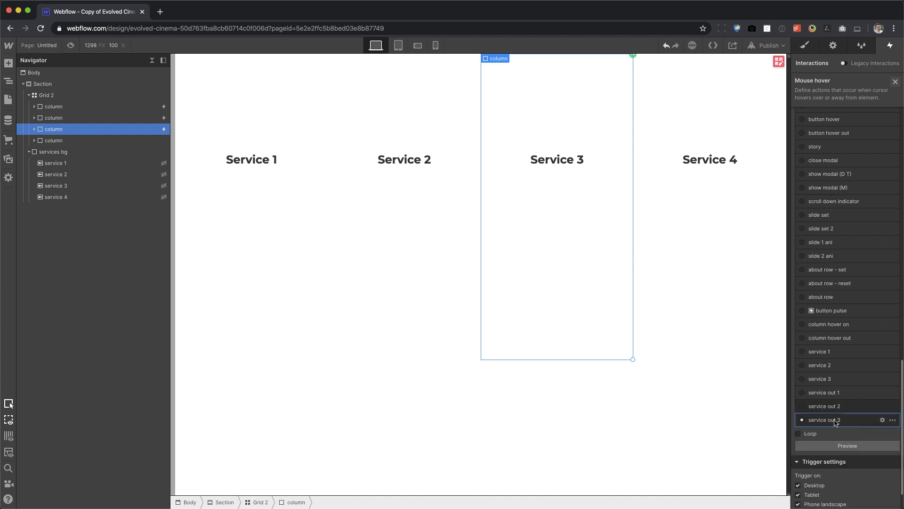
pyautogui.click(843, 420)
# Change the target of both actions in the service out 3 animation to the service 3 background, and close the animation.
pyautogui.click(859, 116)
pyautogui.keyDown('shift'); pyautogui.click(843, 131); pyautogui.keyUp('shift')
pyautogui.rightClick(842, 131)
pyautogui.click(843, 153)
pyautogui.click(89, 186)
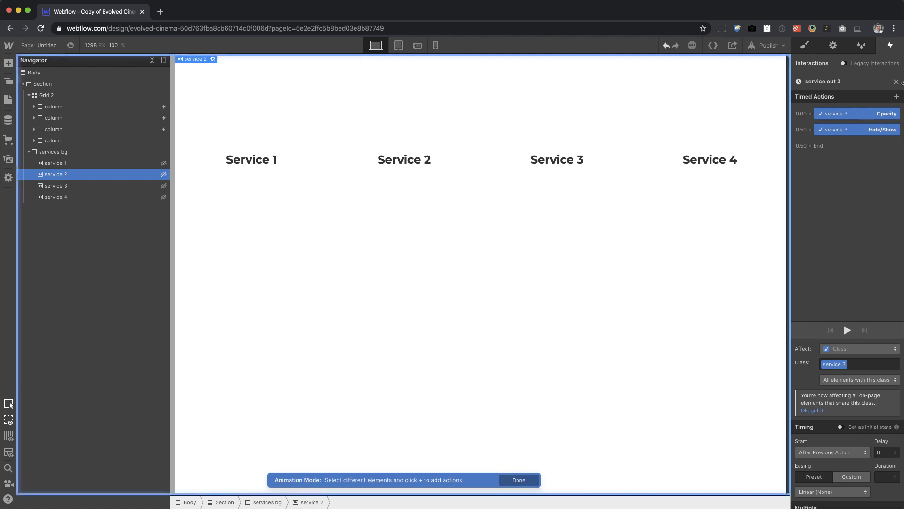
pyautogui.click(896, 82)
# Add a Mouse hover trigger to the Service 4 column with Start an Animation as the on-hover action.
pyautogui.click(699, 297)
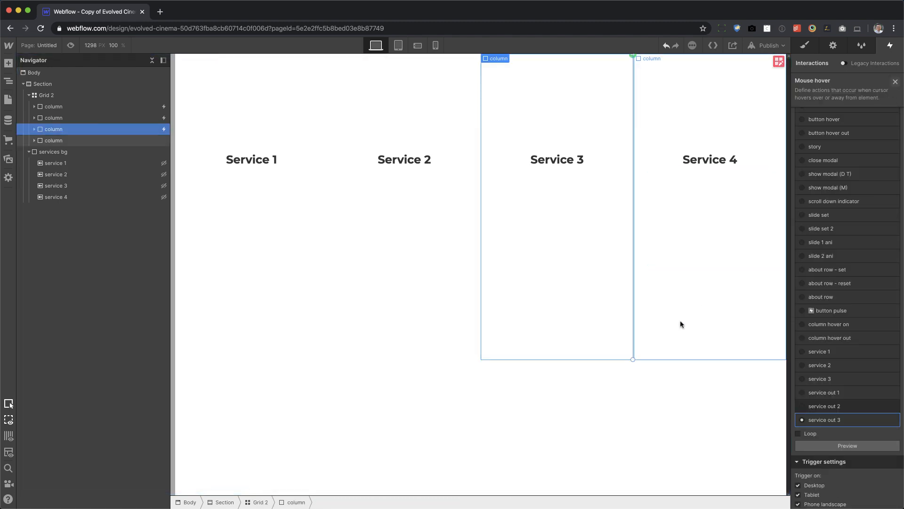
pyautogui.click(898, 79)
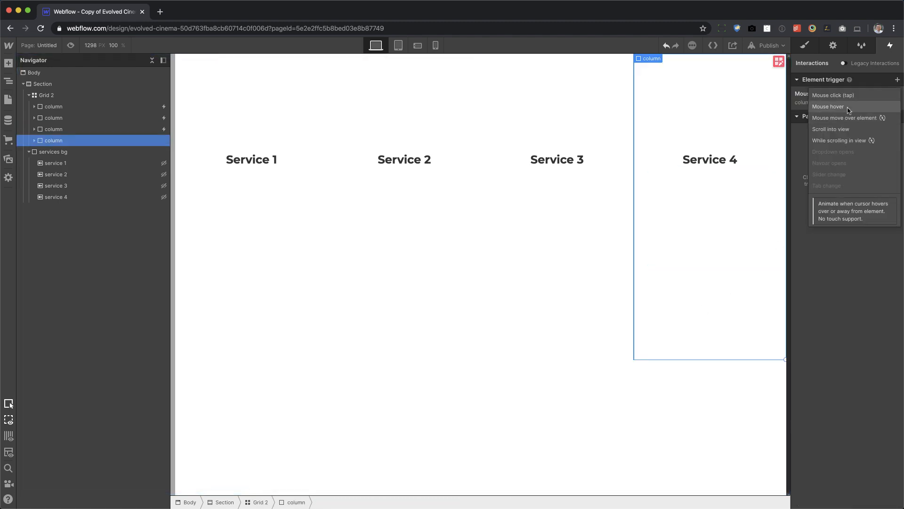
pyautogui.click(840, 105)
pyautogui.click(831, 131)
pyautogui.click(832, 153)
# Duplicate the newly built service 3 animation and rename the copy "service 4".
pyautogui.scroll(-5, 867, 329)
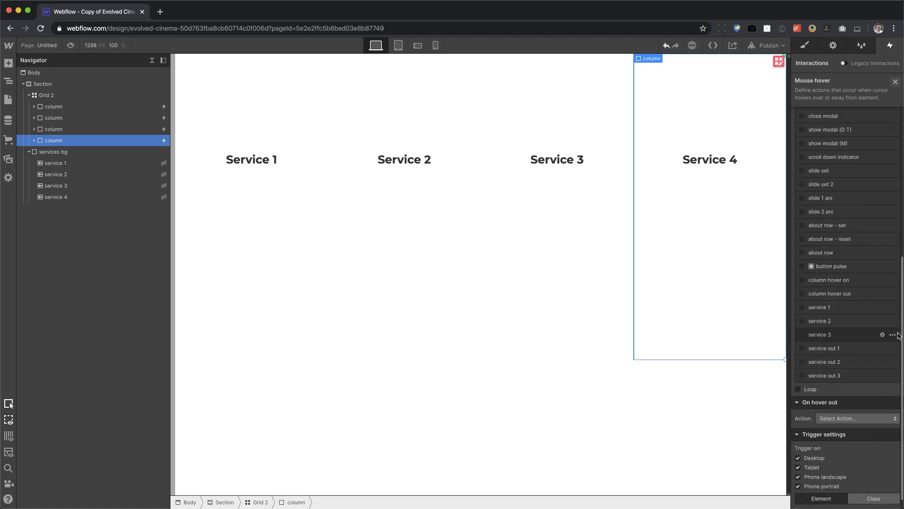
pyautogui.click(892, 334)
pyautogui.click(877, 370)
pyautogui.doubleClick(828, 349)
pyautogui.click(841, 81)
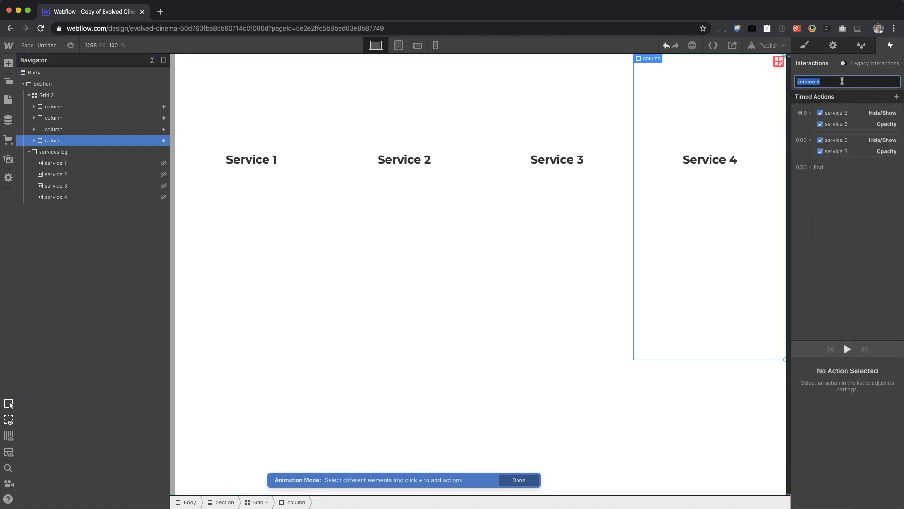
pyautogui.write('service 4')
pyautogui.press('Return')
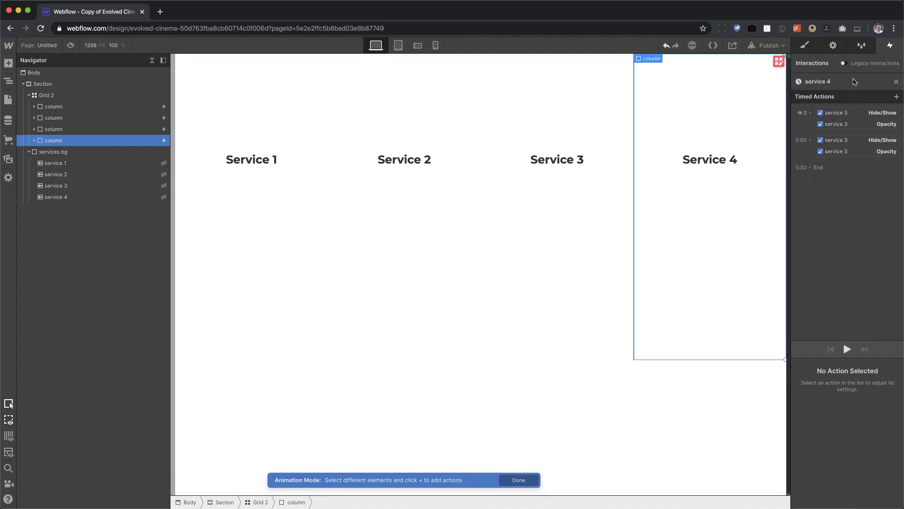
# Change the target of all four actions in the service 4 animation to the service 4 background, and close the animation.
pyautogui.click(846, 118)
pyautogui.keyDown('shift'); pyautogui.click(841, 151); pyautogui.keyUp('shift')
pyautogui.rightClick(841, 153)
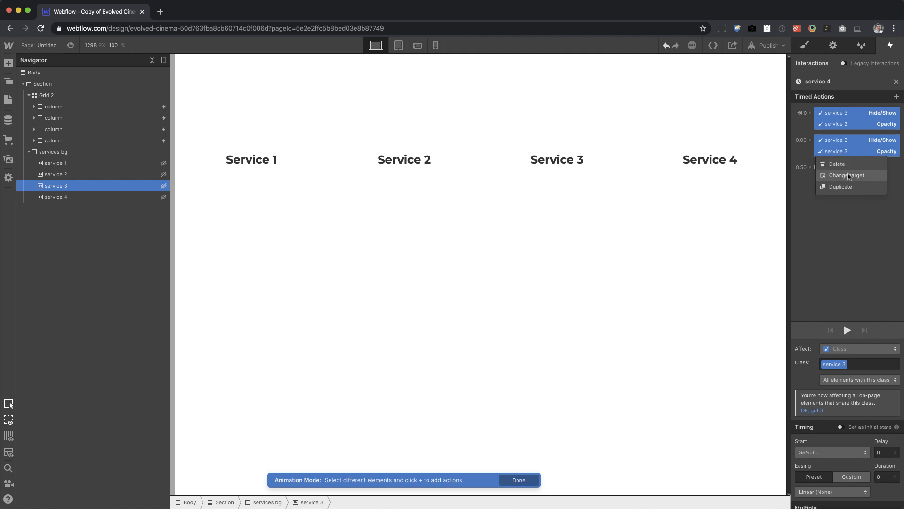
pyautogui.click(848, 176)
pyautogui.click(71, 197)
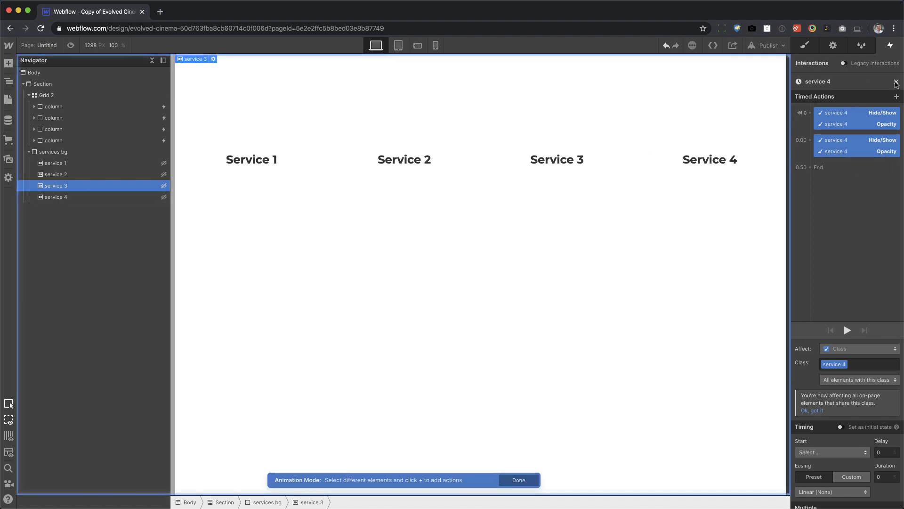
pyautogui.click(896, 83)
# Set the Service 4 column's hover-out action to Start an Animation, using a duplicate of service out 3 opened for editing.
pyautogui.scroll(-2, 848, 330)
pyautogui.click(845, 402)
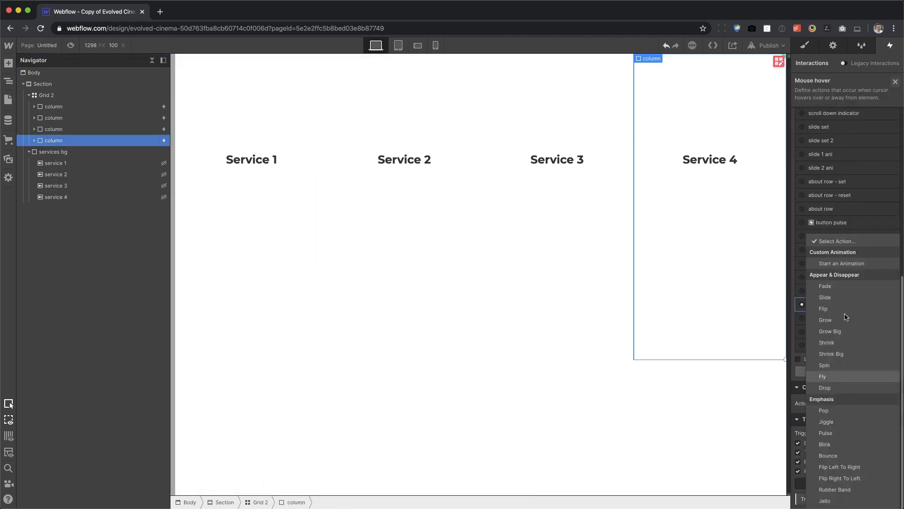
pyautogui.click(841, 264)
pyautogui.scroll(-5, 865, 452)
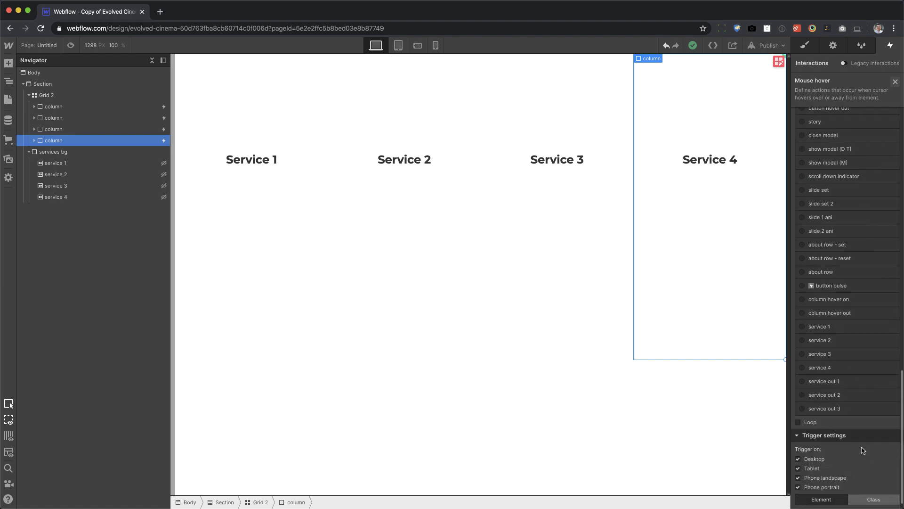
pyautogui.click(892, 408)
pyautogui.click(874, 439)
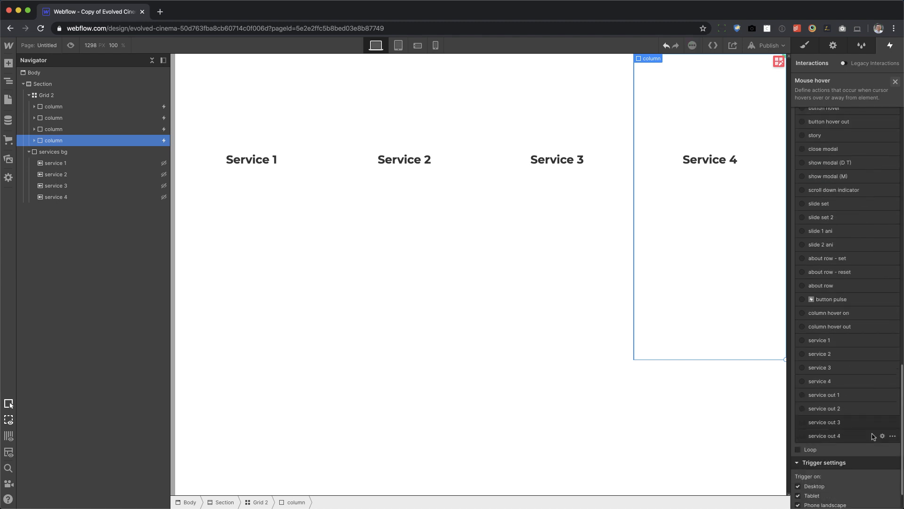
pyautogui.doubleClick(842, 439)
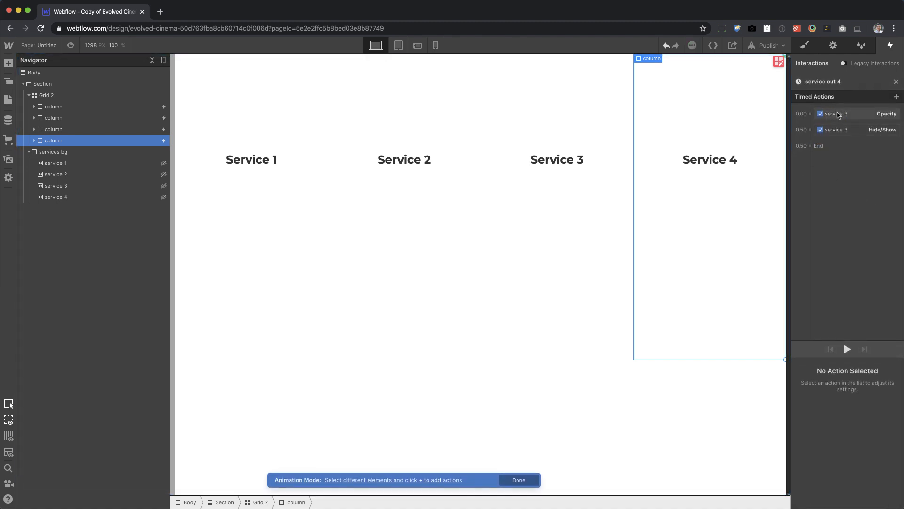
# Change the target of both actions in the service out 4 animation to the service 4 background, and close the animation.
pyautogui.click(839, 116)
pyautogui.keyDown('shift'); pyautogui.click(840, 132); pyautogui.keyUp('shift')
pyautogui.rightClick(840, 132)
pyautogui.click(850, 156)
pyautogui.click(61, 198)
pyautogui.click(896, 82)
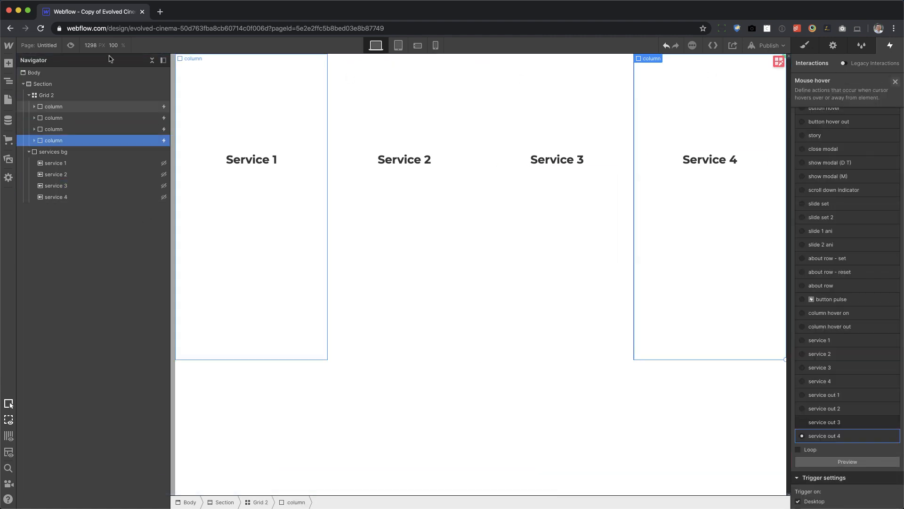
# Preview the hover effects across the service columns at desktop size, and return to editing.
pyautogui.click(73, 45)
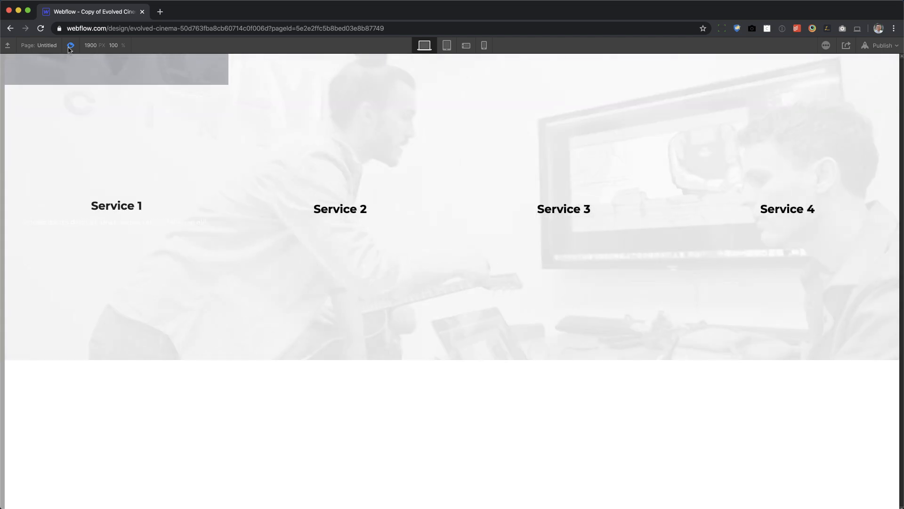
pyautogui.click(71, 45)
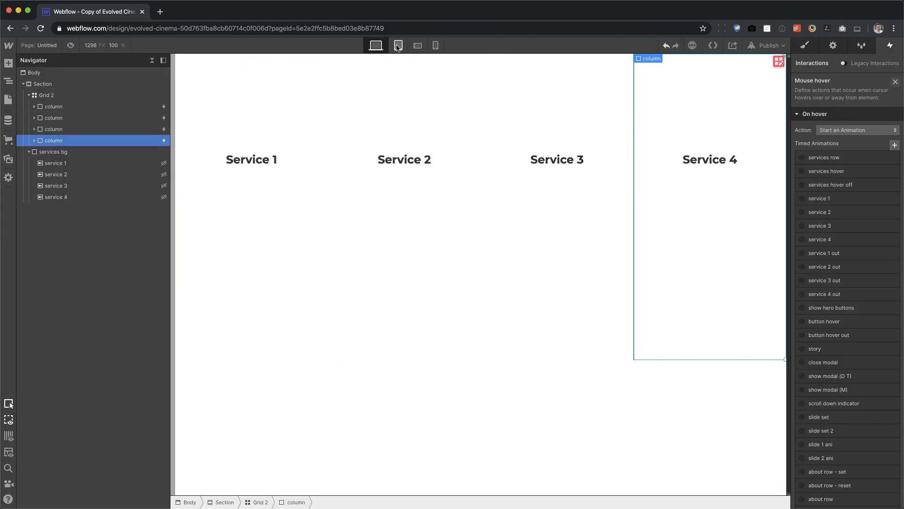
# At the tablet breakpoint, reduce the services grid to two columns and set its row gap to 0 px.
pyautogui.click(398, 46)
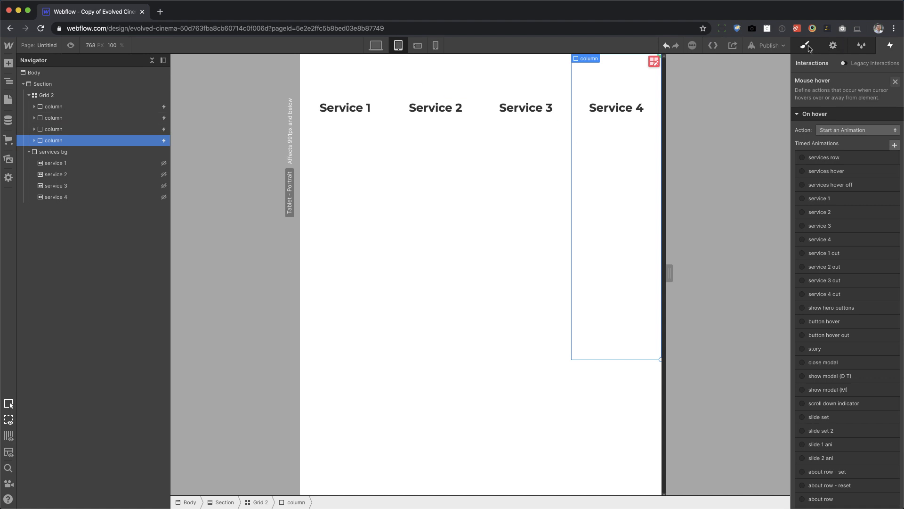
pyautogui.click(807, 46)
pyautogui.click(654, 61)
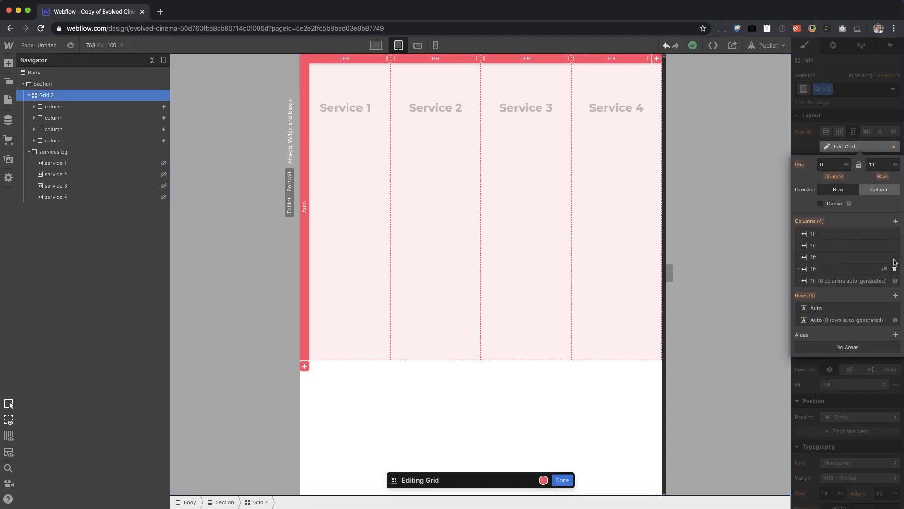
pyautogui.click(894, 268)
pyautogui.click(894, 257)
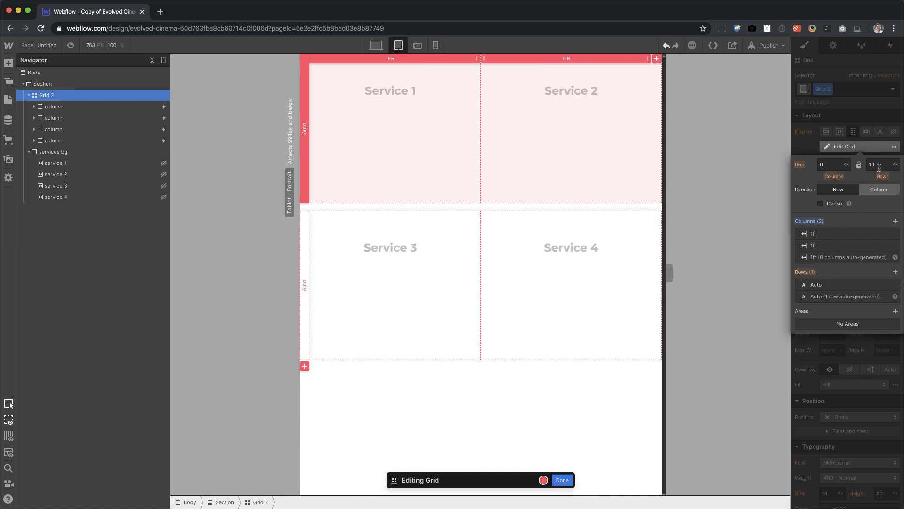
pyautogui.press('Return')
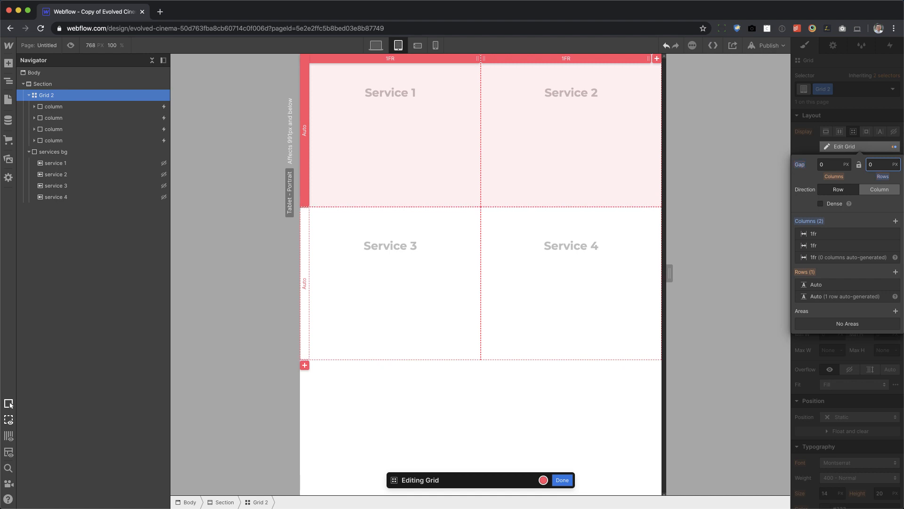
pyautogui.click(563, 479)
# Preview the two-column tablet layout with its hover effects, and return to editing.
pyautogui.press('super+shift+p')
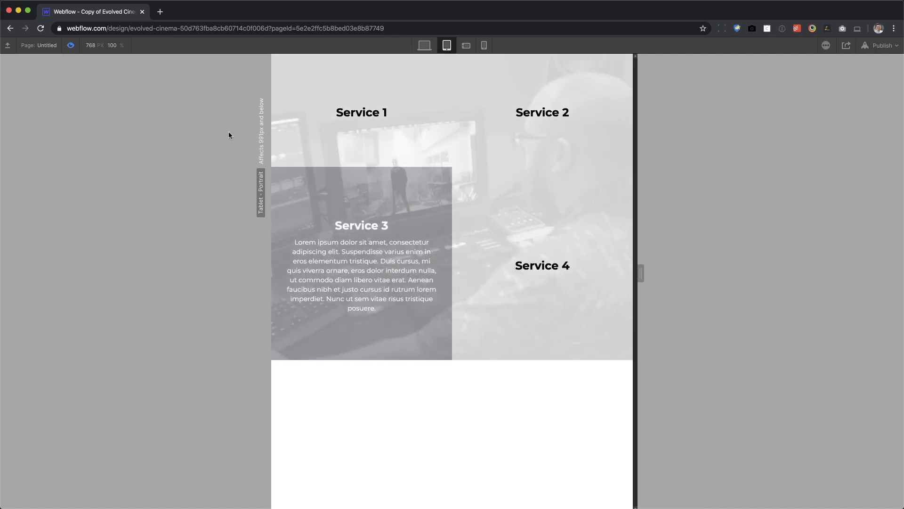
pyautogui.click(71, 46)
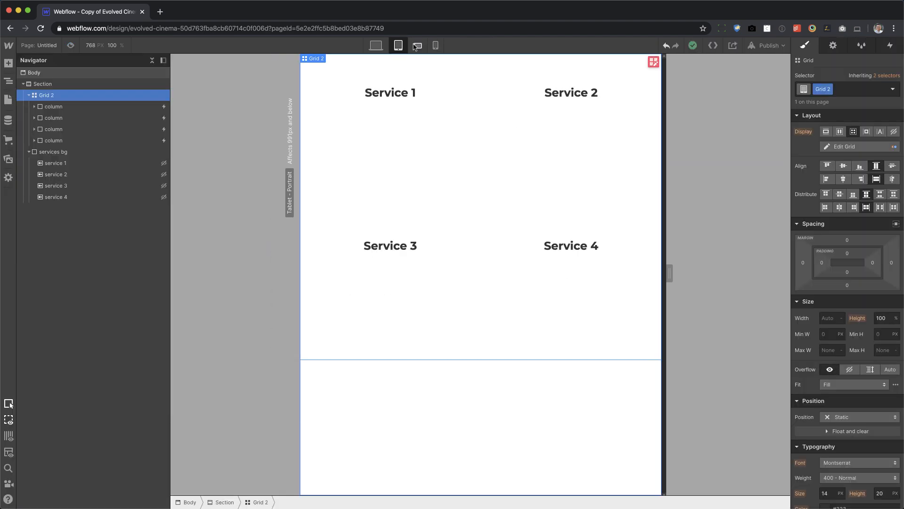
# At the landscape phone breakpoint, reduce the services grid to a single column and finish editing the grid.
pyautogui.click(417, 46)
pyautogui.click(608, 62)
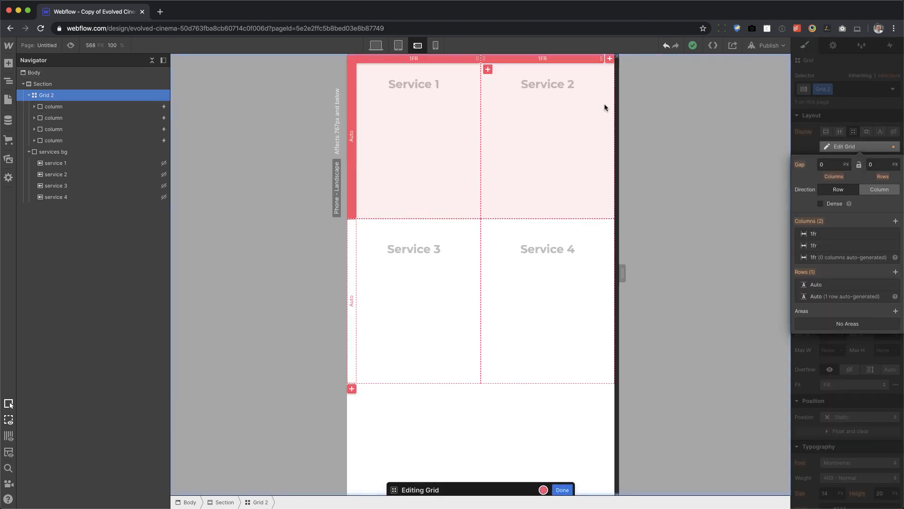
pyautogui.click(894, 246)
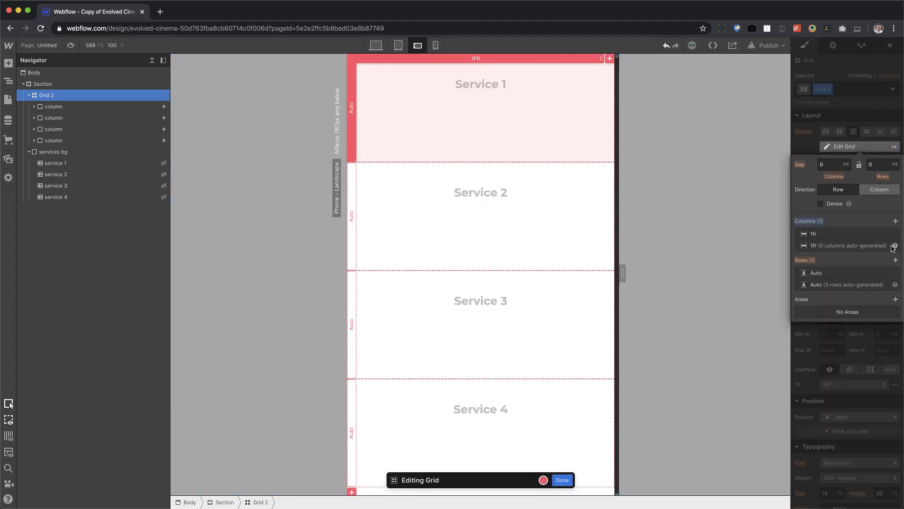
pyautogui.click(562, 480)
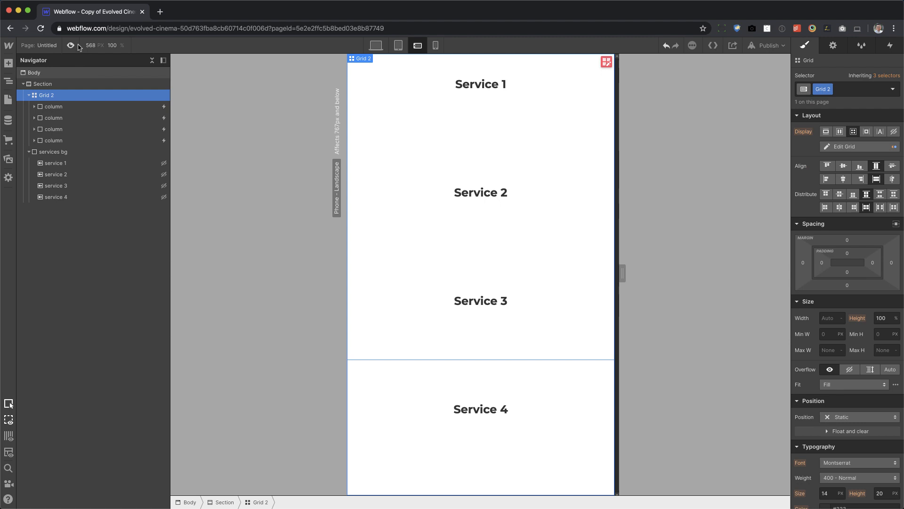
# Preview the single-column landscape phone layout with its hover effects, and return to editing.
pyautogui.click(71, 45)
pyautogui.moveTo(401, 163)
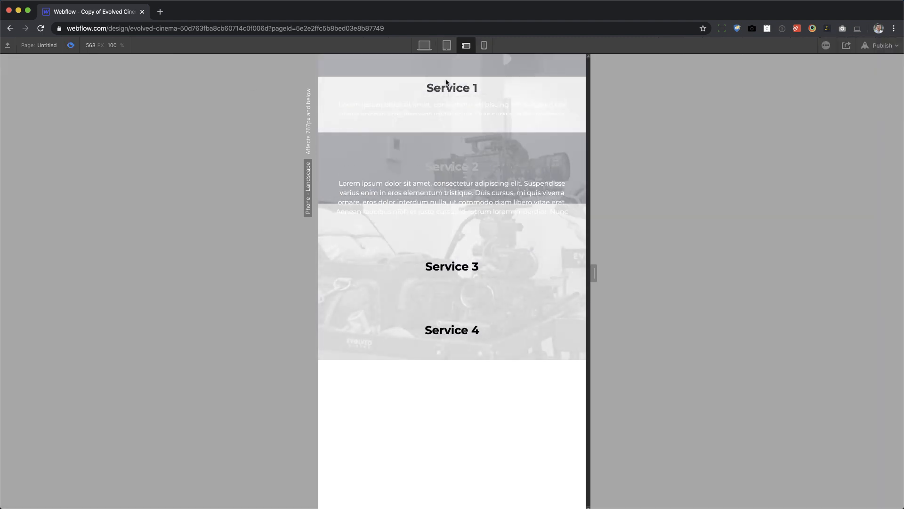
pyautogui.click(72, 48)
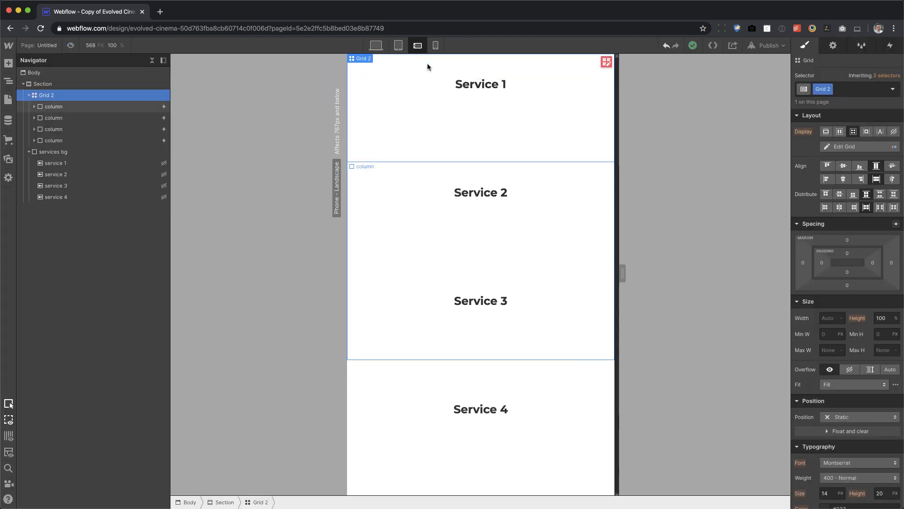
# Check the services layout at the portrait phone, landscape phone and tablet breakpoints, and return to the desktop breakpoint.
pyautogui.click(436, 44)
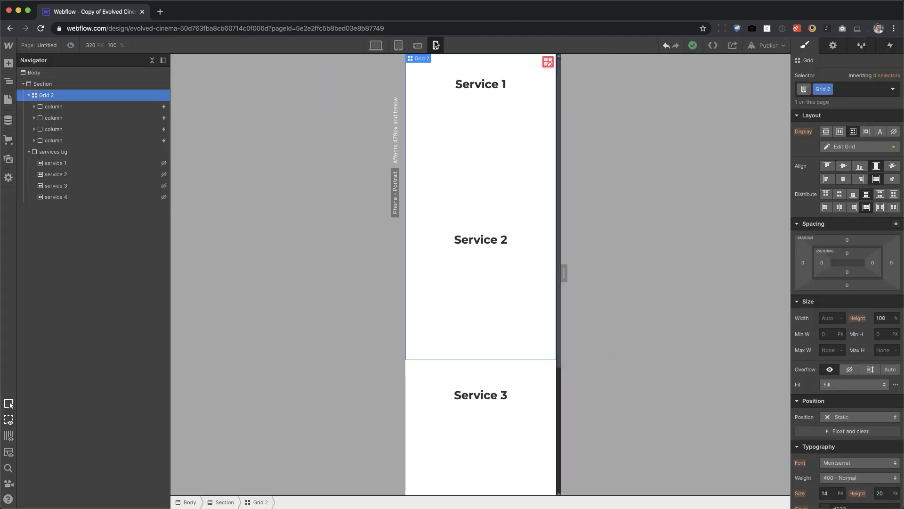
pyautogui.click(416, 44)
pyautogui.click(399, 44)
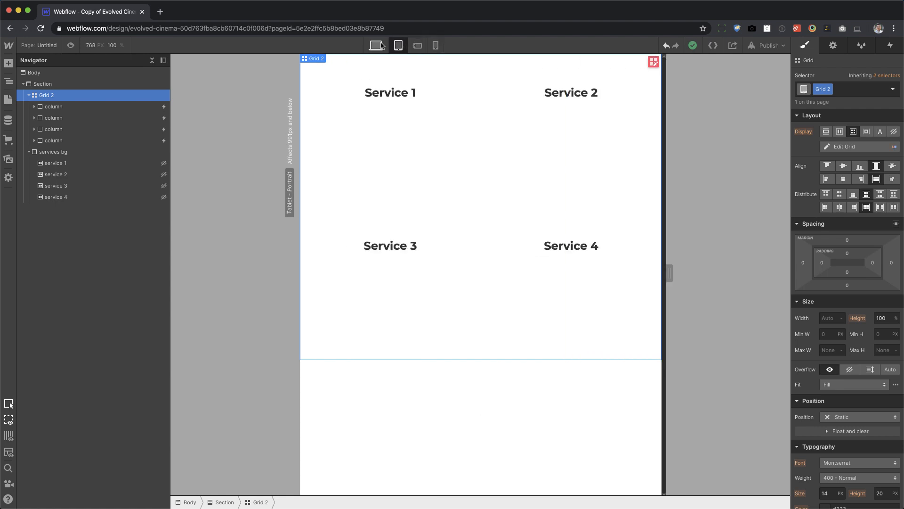
pyautogui.click(381, 46)
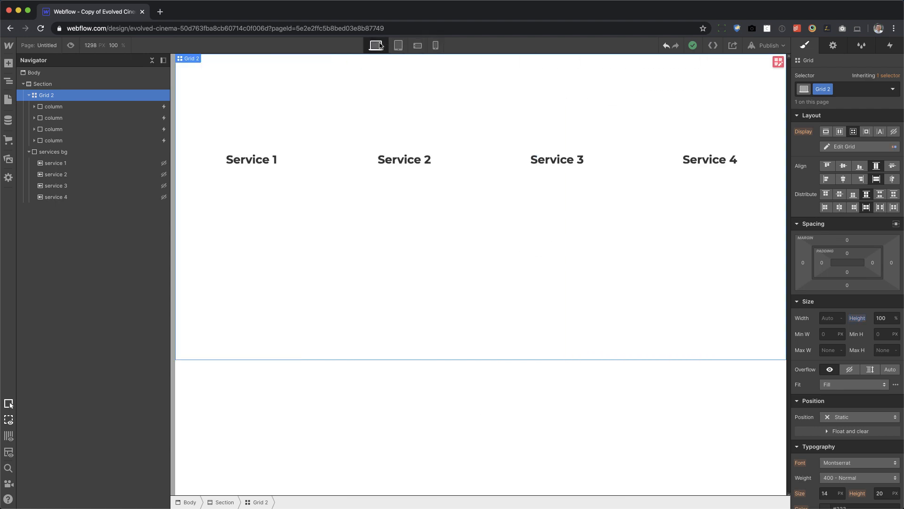